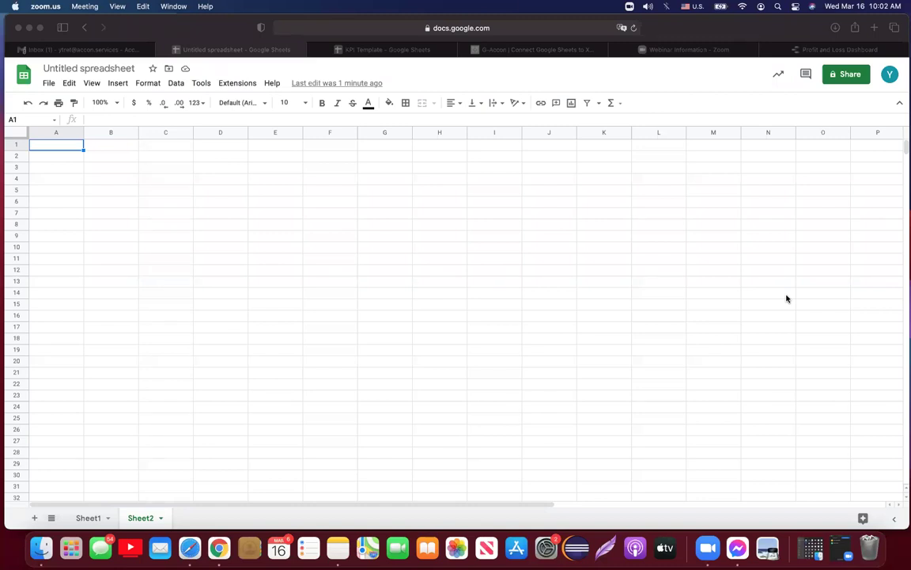
Step: Sign out of the Demo Company (AU) organisation in the G-Accon for XERO add-on
click(235, 86)
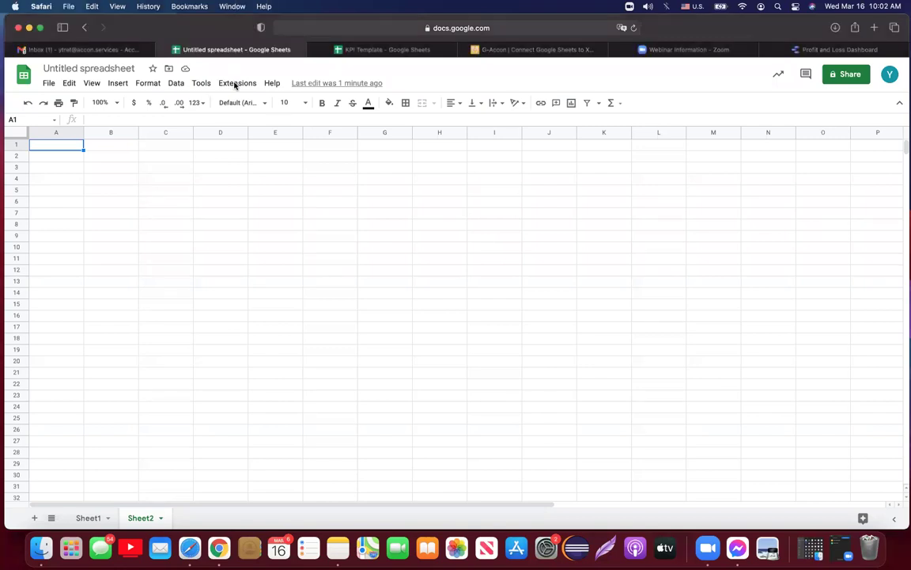
click(235, 84)
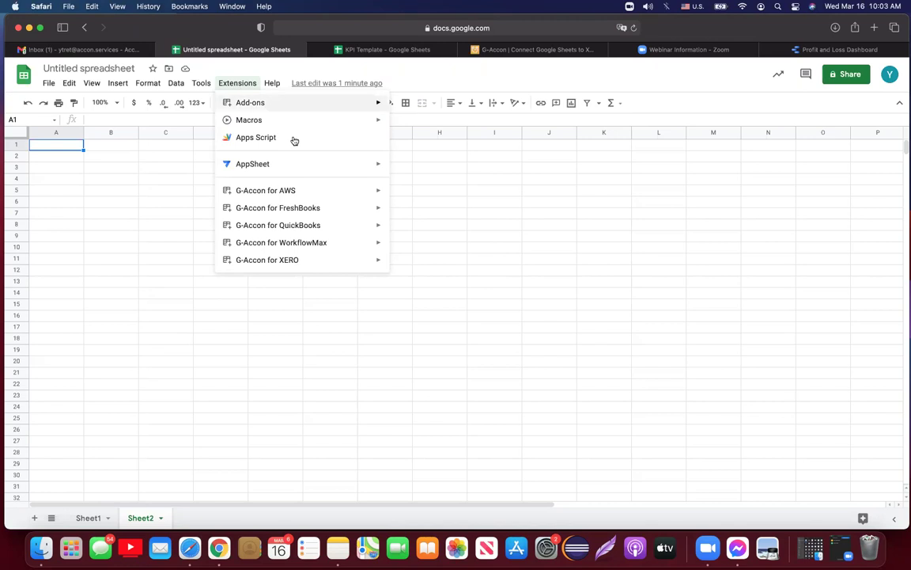
mouse_move(327, 262)
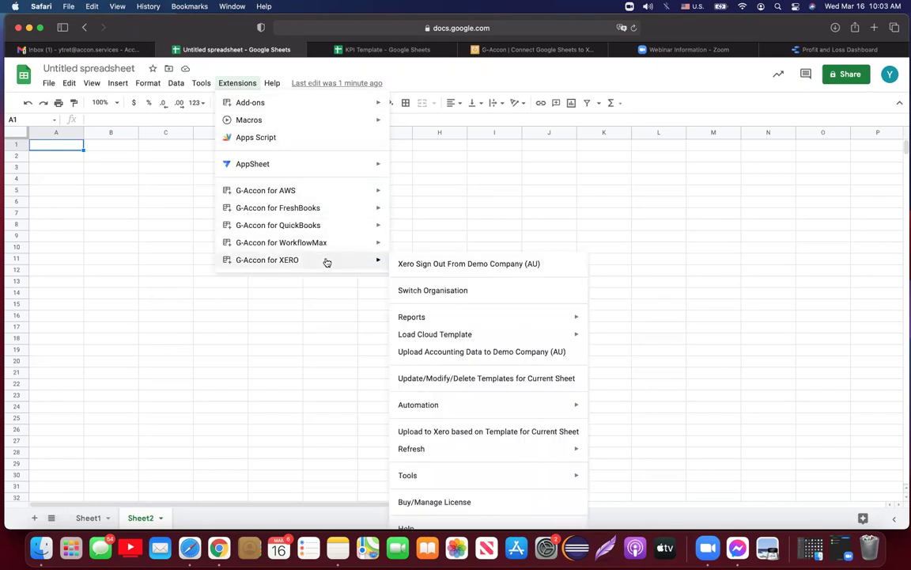
click(431, 264)
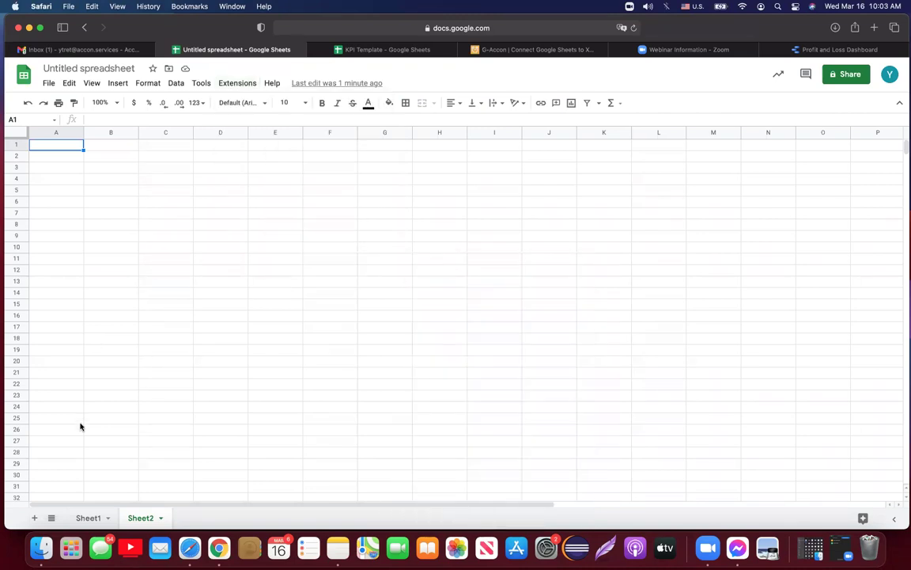
key(XF86AudioRaiseVolume)
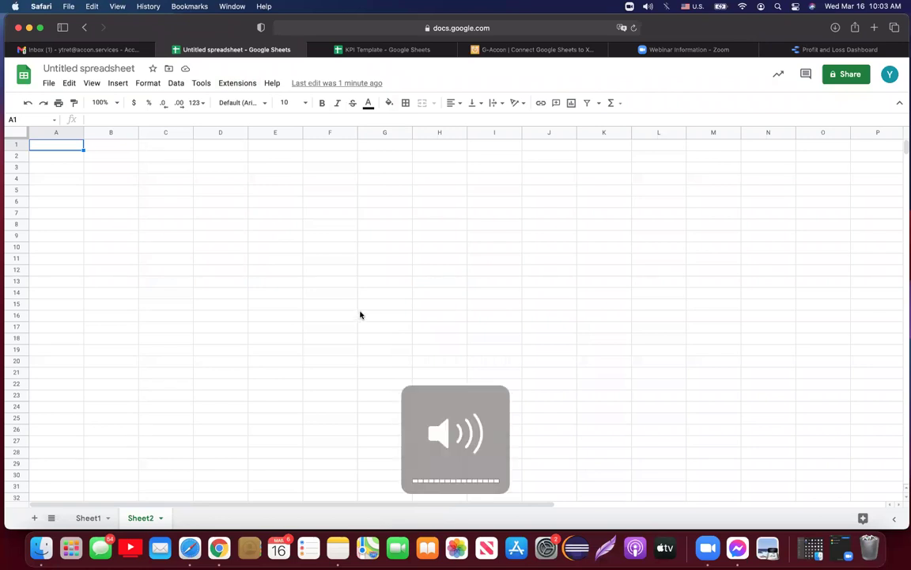
Step: Start a Xero sign-in with AU Payroll from G-Accon for XERO and connect to Xero
click(238, 83)
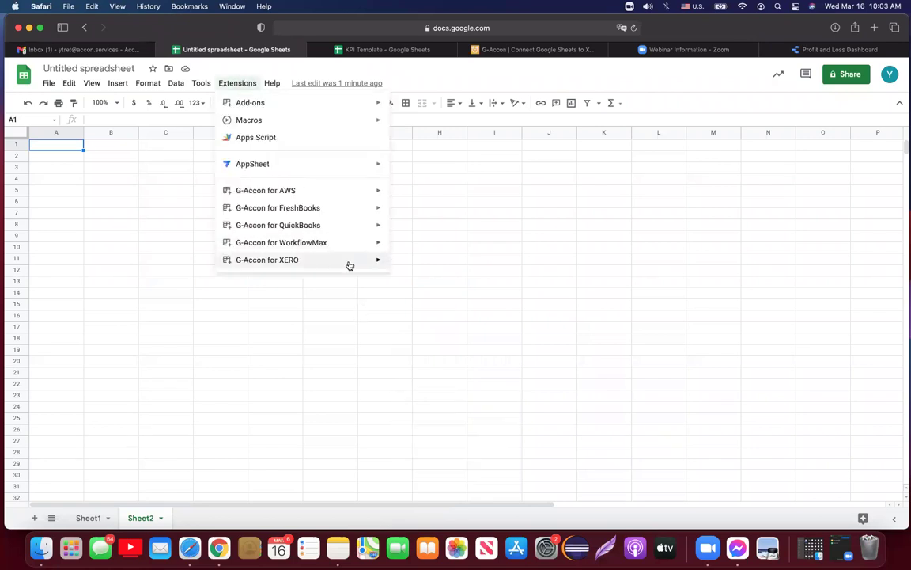
mouse_move(349, 265)
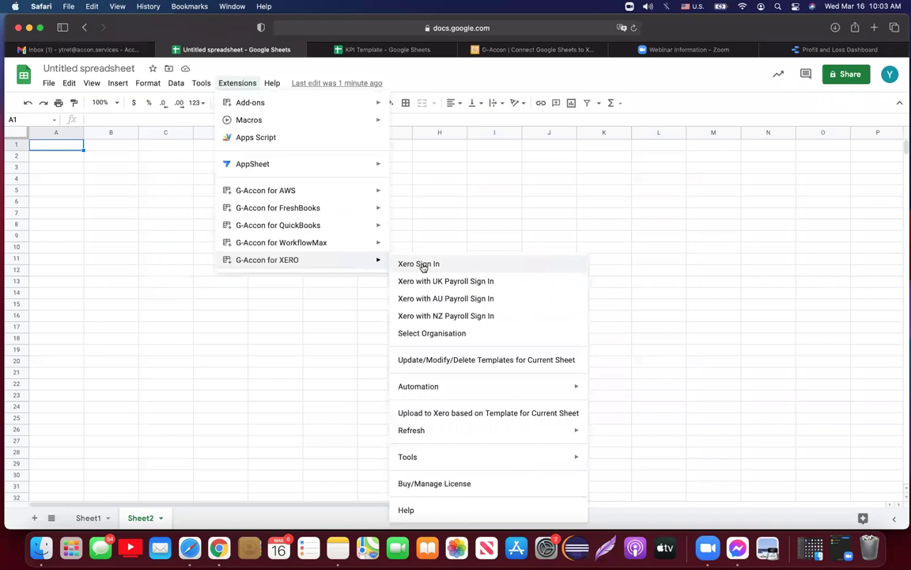
click(443, 299)
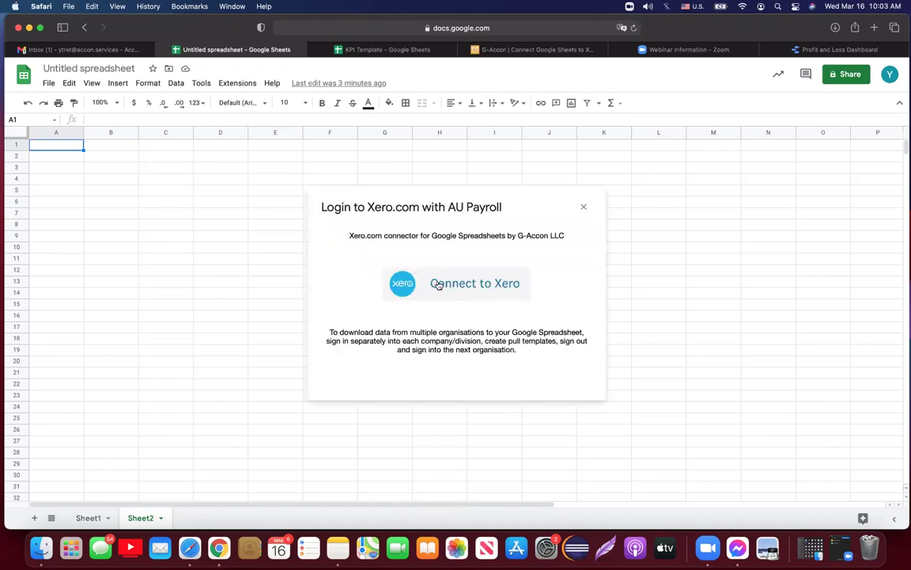
click(438, 285)
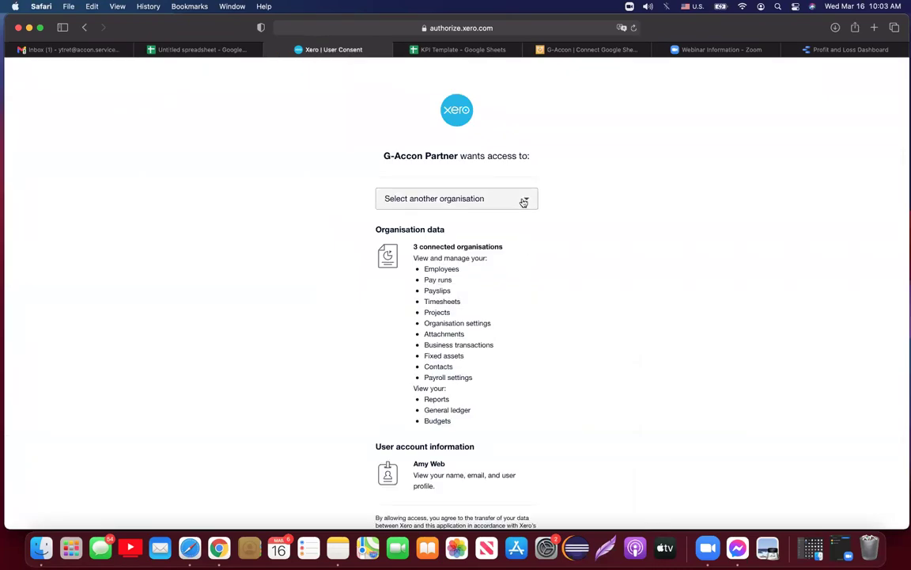
Step: Review the already connected organisations, authorise G-Accon access for all three, and return to the spreadsheet by closing the authentication page
click(523, 201)
scroll(585, 279, down, 3)
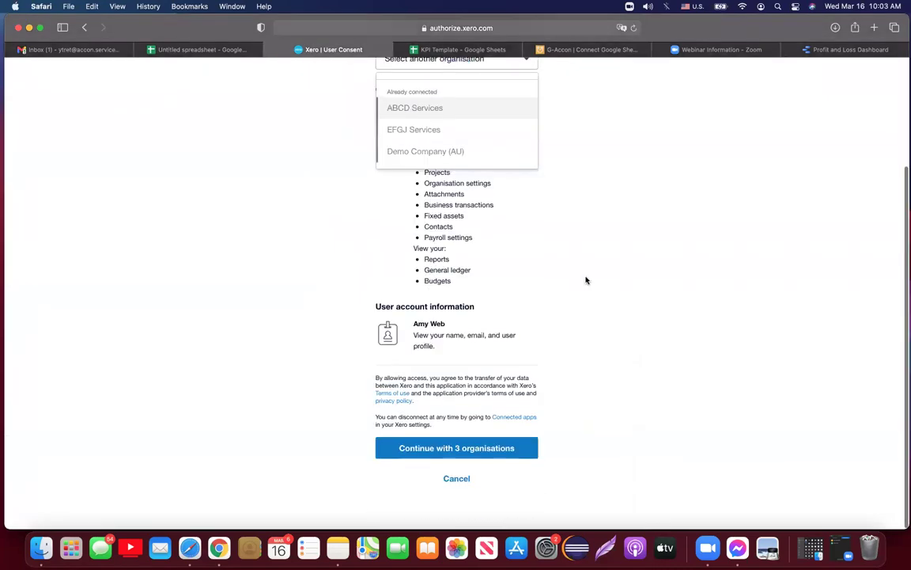
click(466, 450)
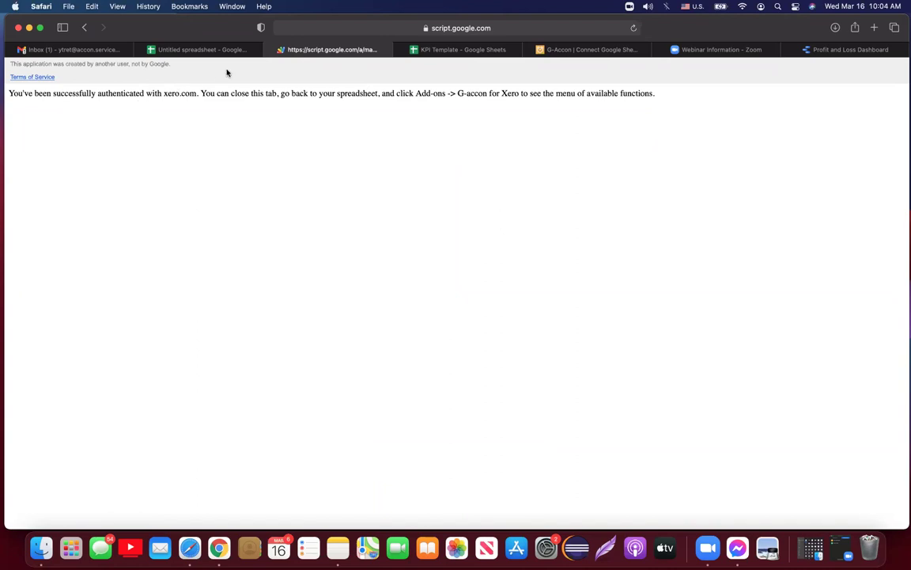
click(270, 49)
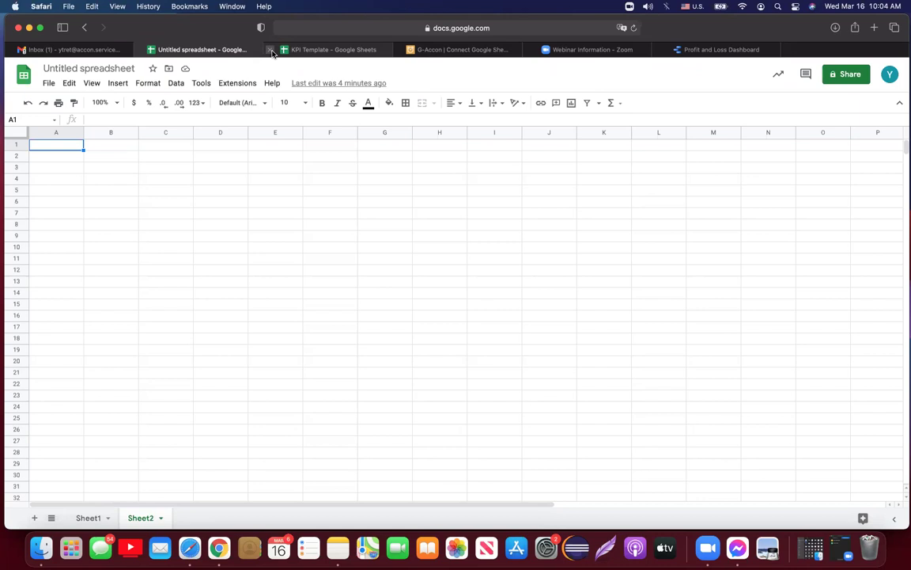
Step: Open the Standard Reports template creator in G-Accon for XERO
click(248, 87)
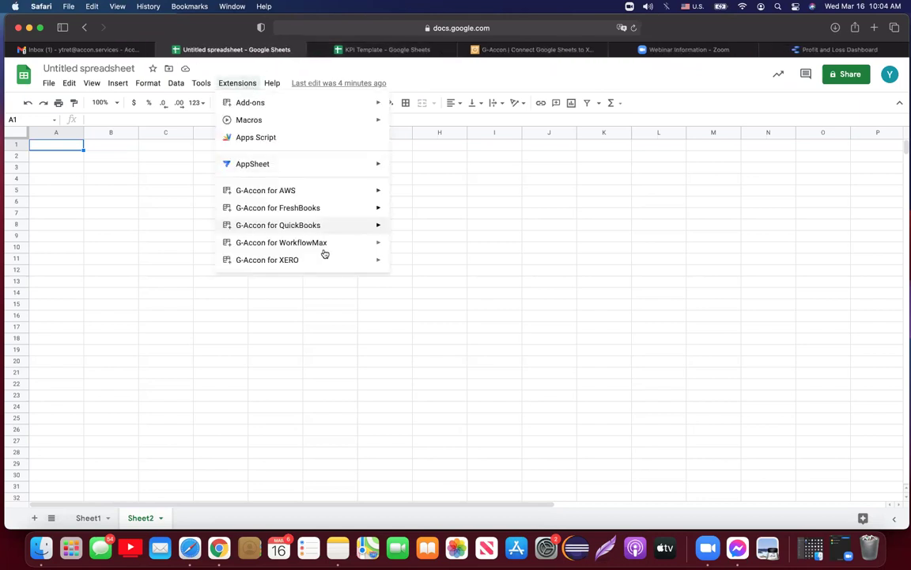
mouse_move(331, 262)
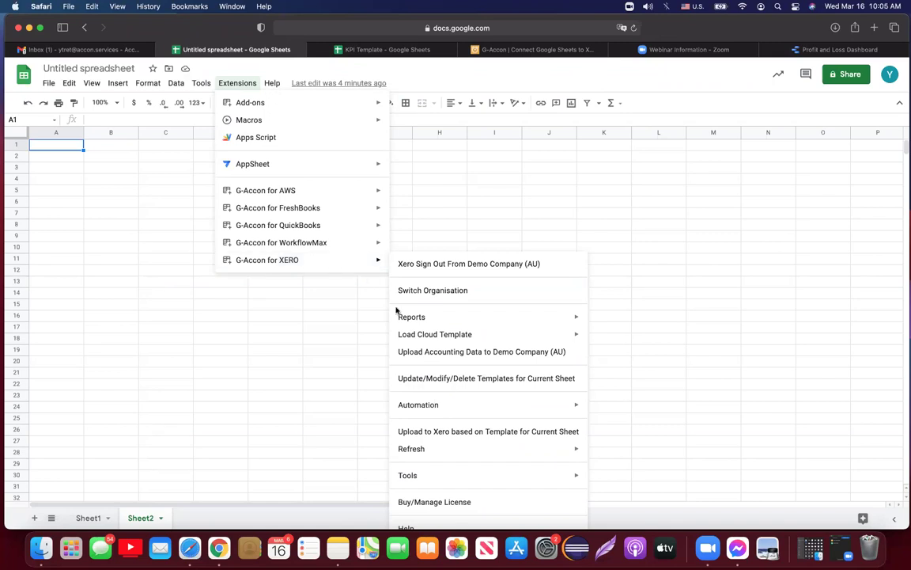
mouse_move(419, 317)
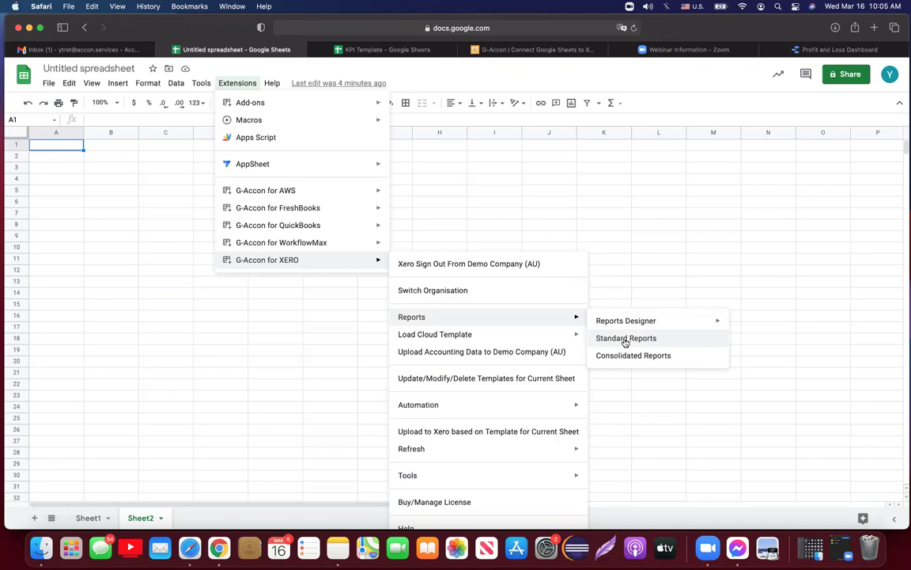
mouse_move(625, 326)
click(665, 342)
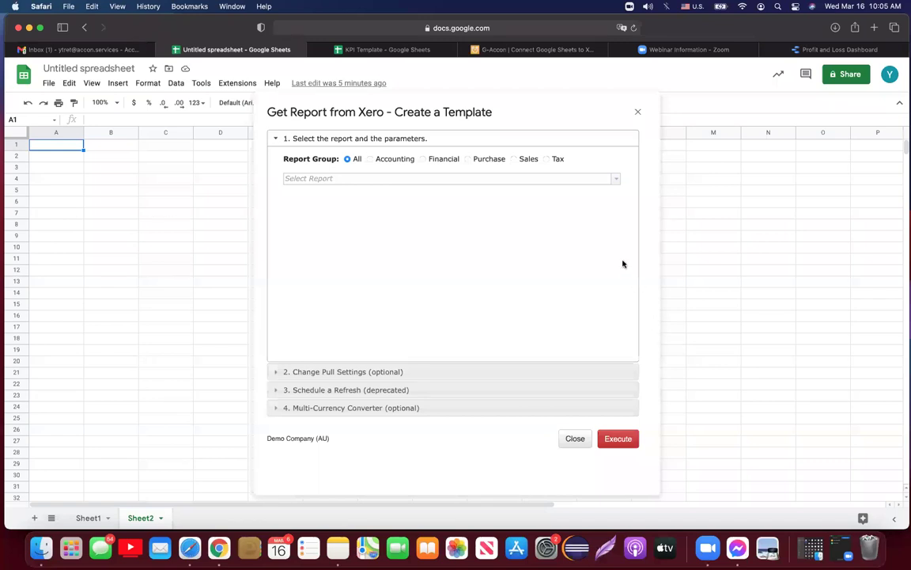
Step: Browse the available Xero reports and choose Profit And Loss for the template
click(617, 181)
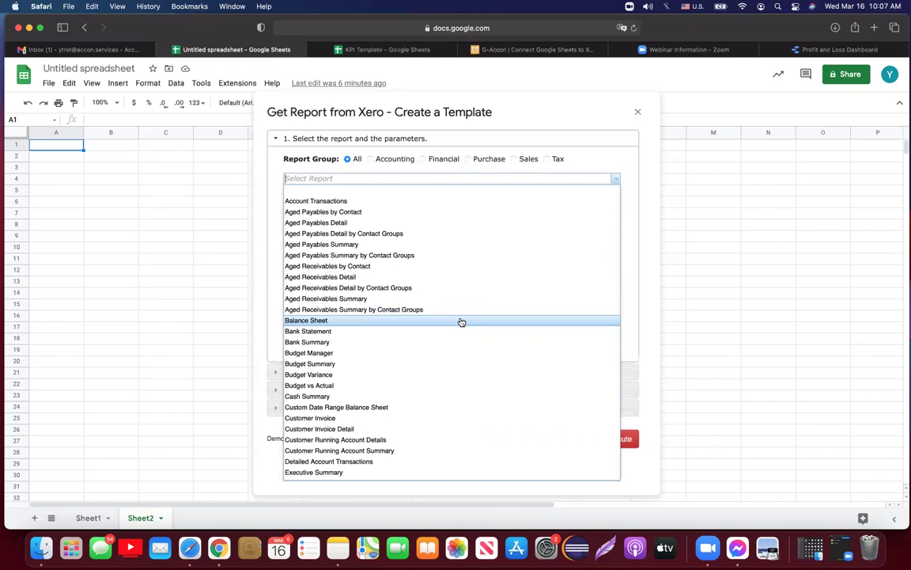
scroll(461, 322, down, 5)
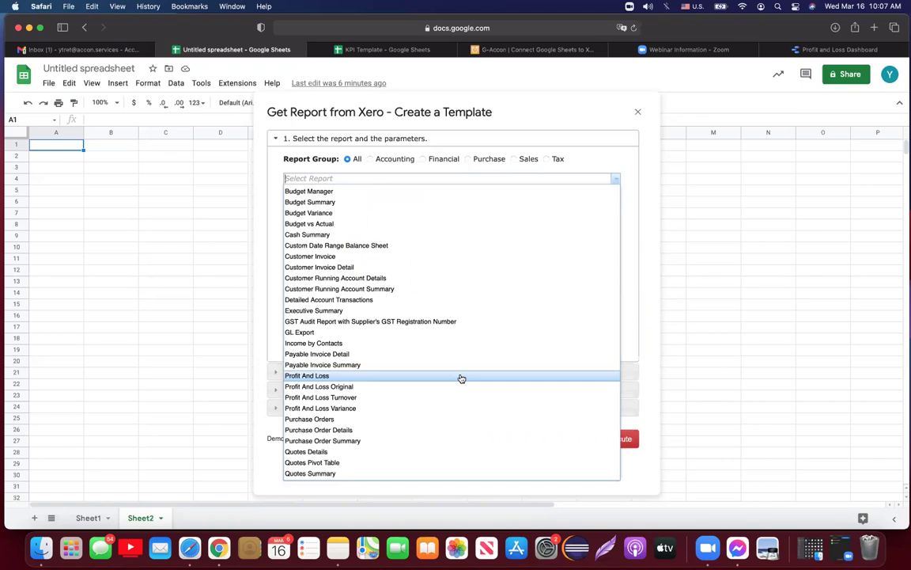
scroll(472, 281, up, 2)
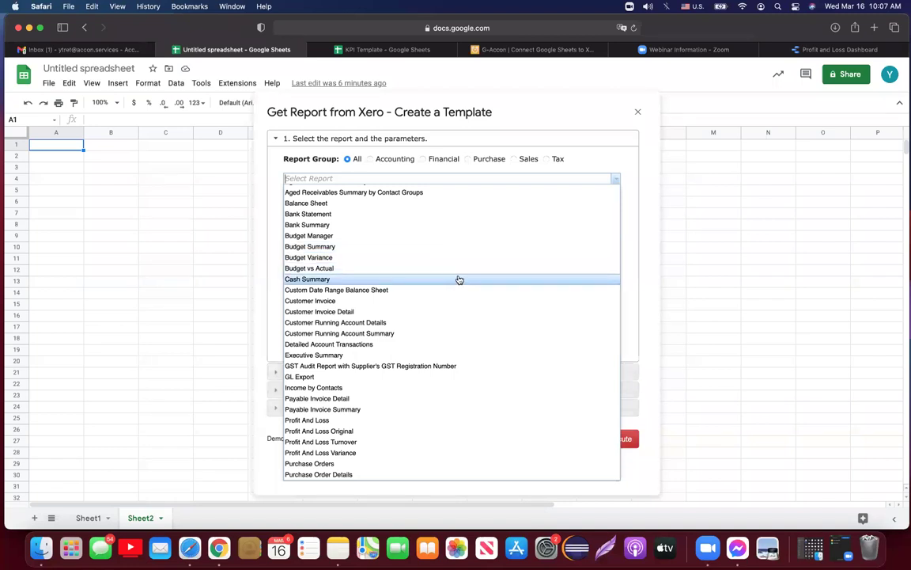
scroll(459, 279, down, 5)
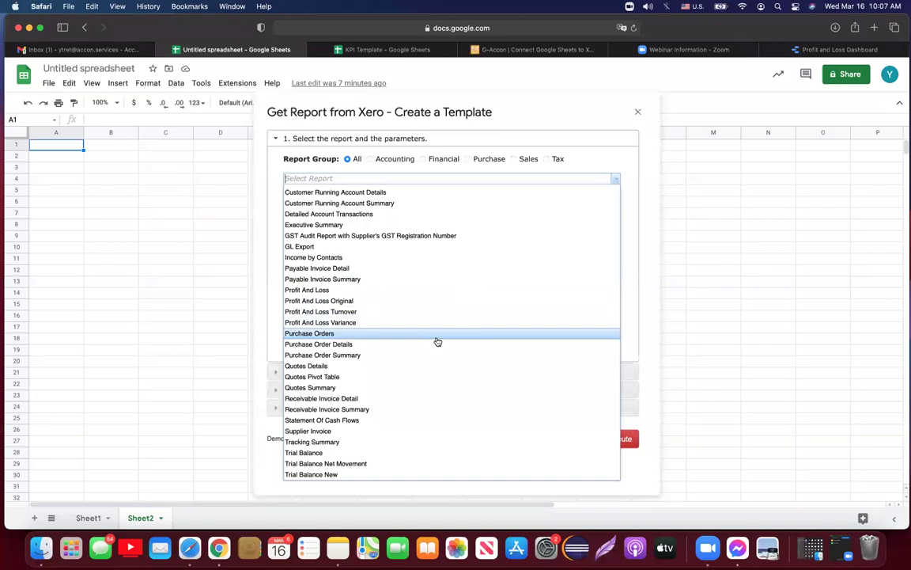
scroll(437, 342, up, 5)
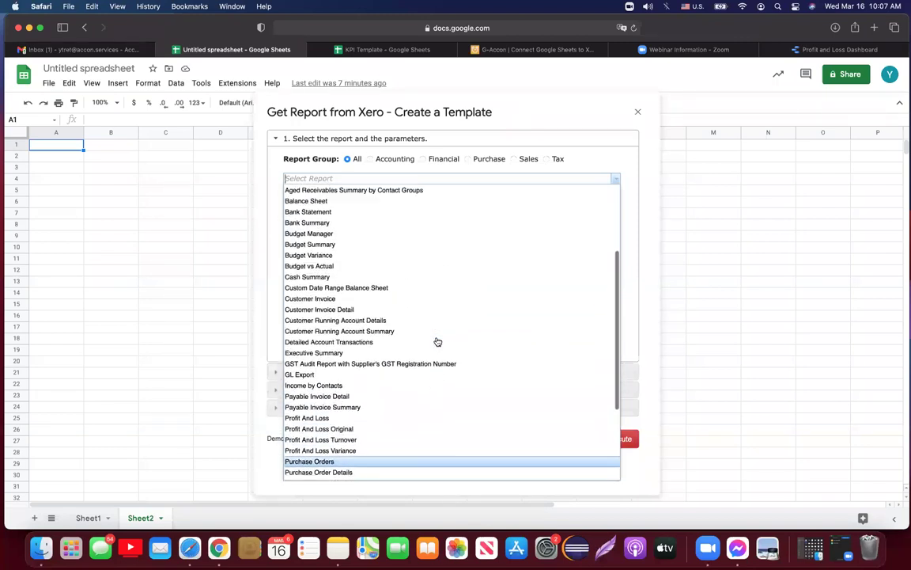
scroll(438, 342, up, 2)
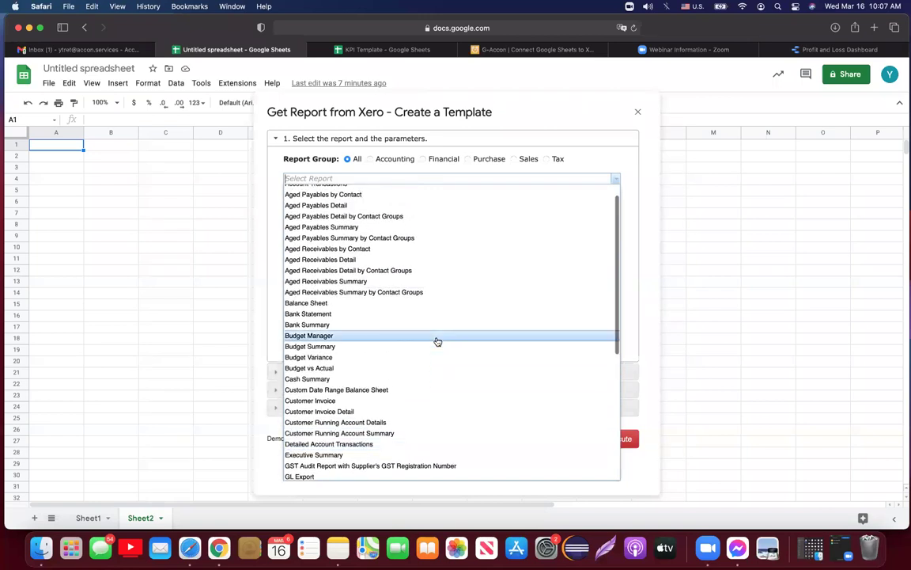
scroll(438, 341, down, 5)
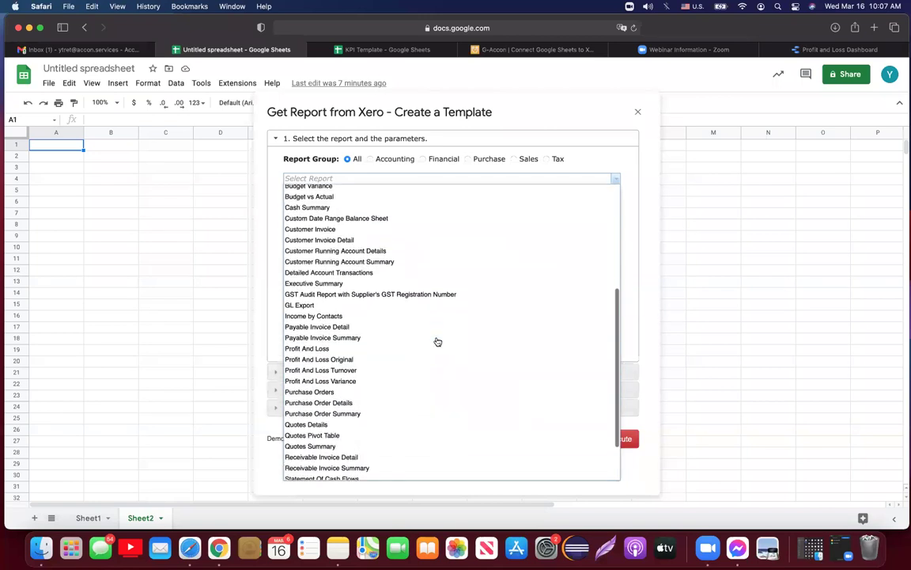
click(391, 349)
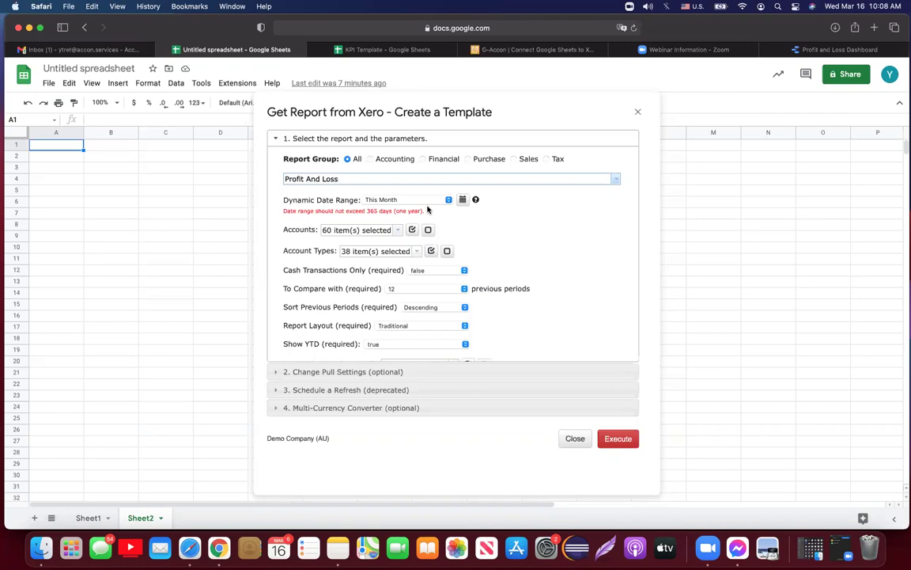
Step: Switch the report to a static date range and look through the start-date calendar and preset ranges
click(462, 201)
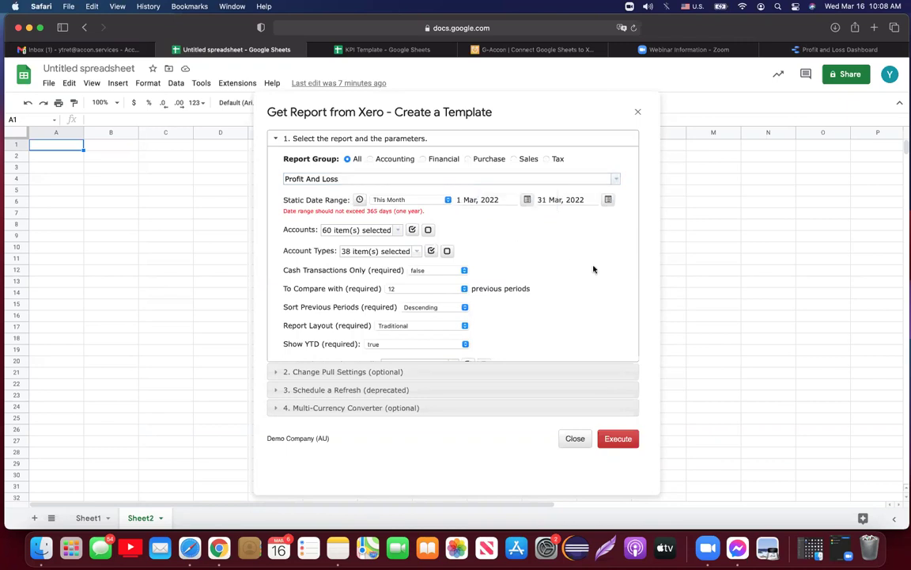
click(499, 198)
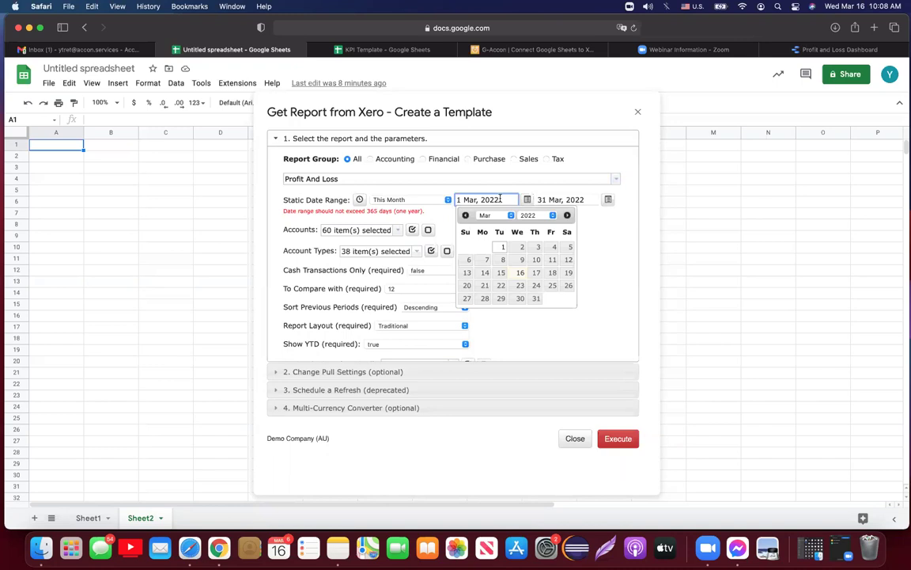
click(610, 250)
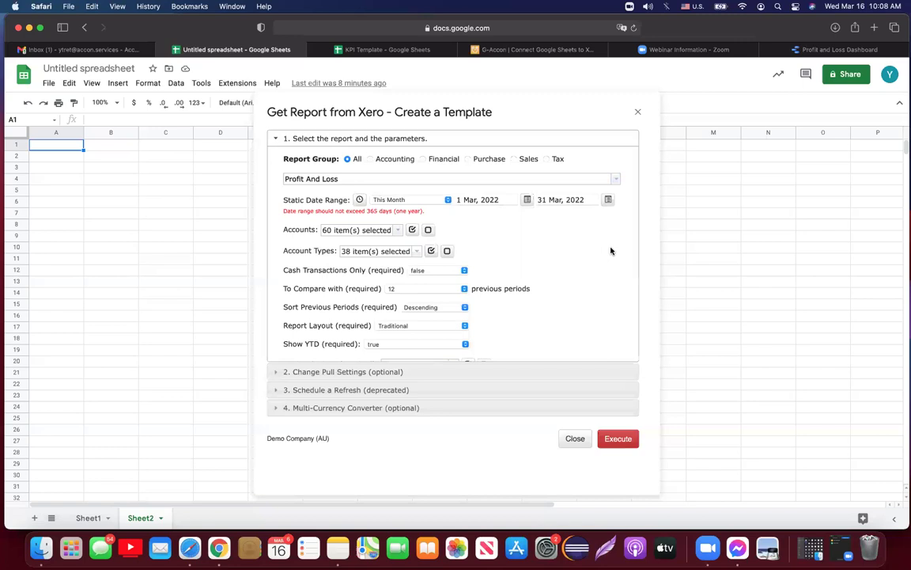
click(449, 201)
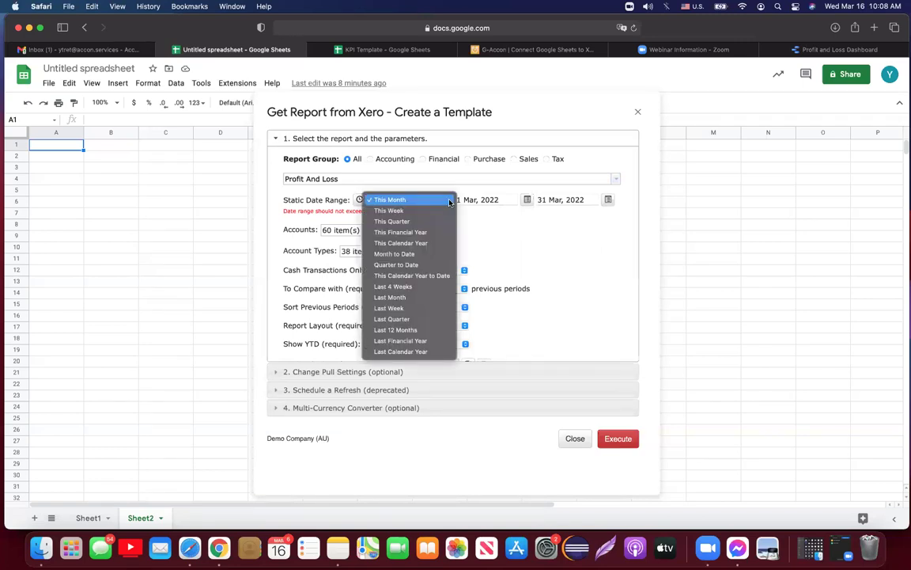
click(491, 201)
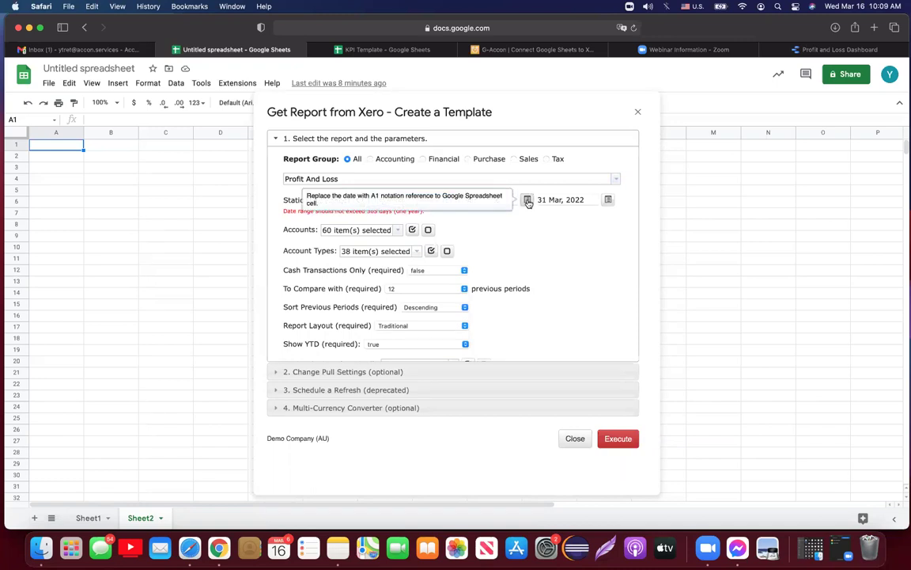
Step: Enter the formula =today()-1 in cell M2 of Sheet2
click(721, 157)
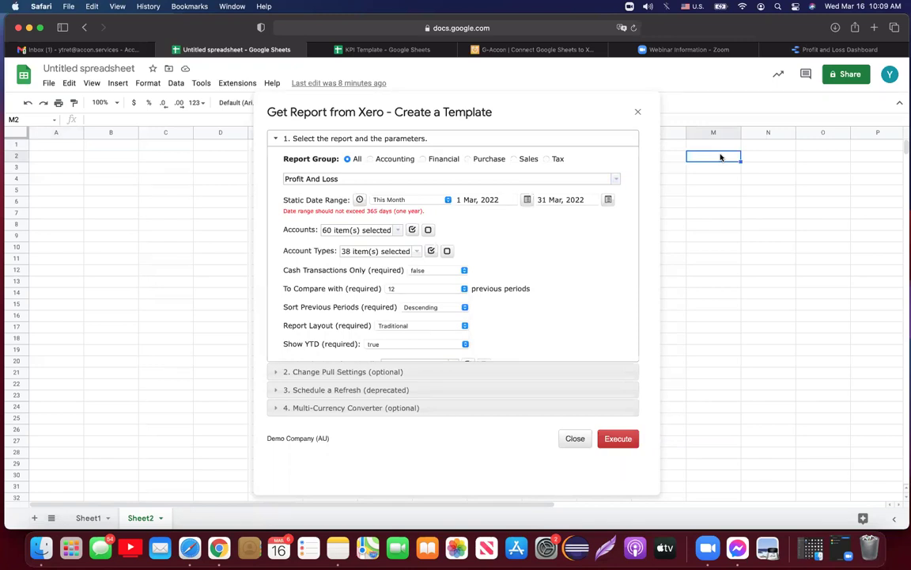
text(=toda)
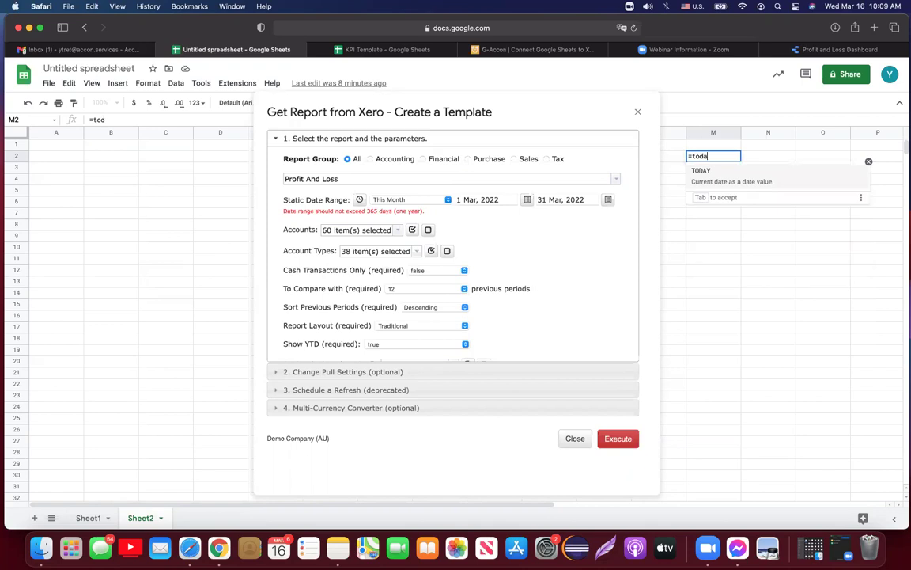
text(y()
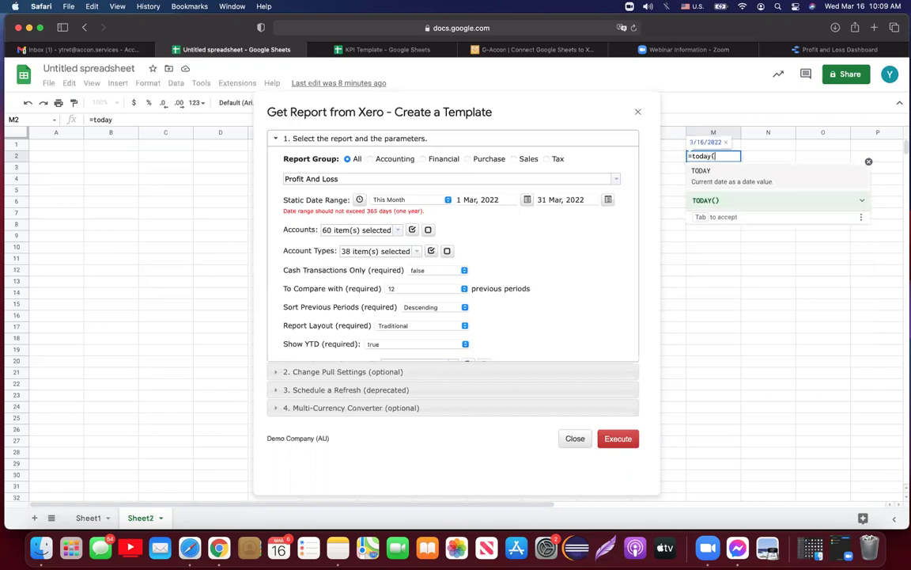
text()-1)
Step: Enter a formula in cell N2 that adds five days to the date in M2, and reselect M2
click(771, 156)
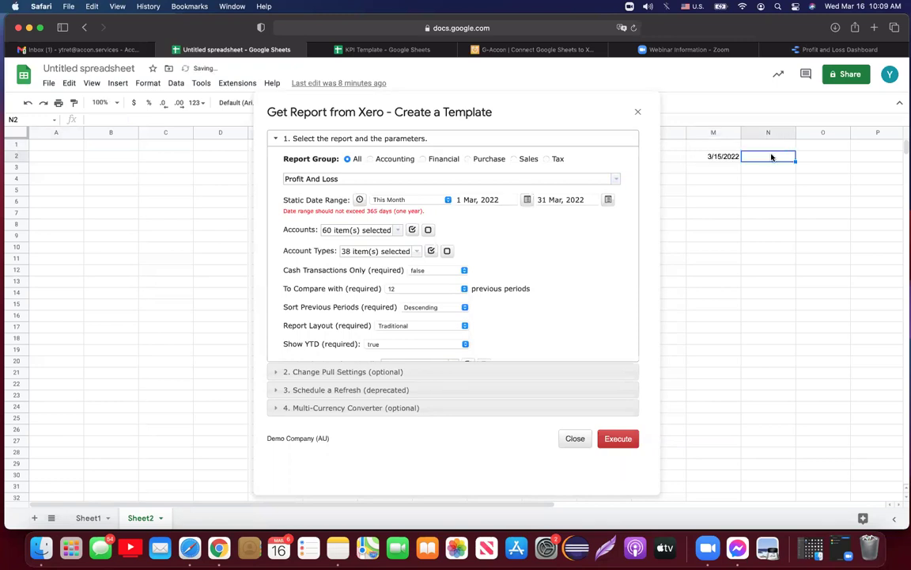
text(=)
click(733, 158)
text(+1)
key(Return)
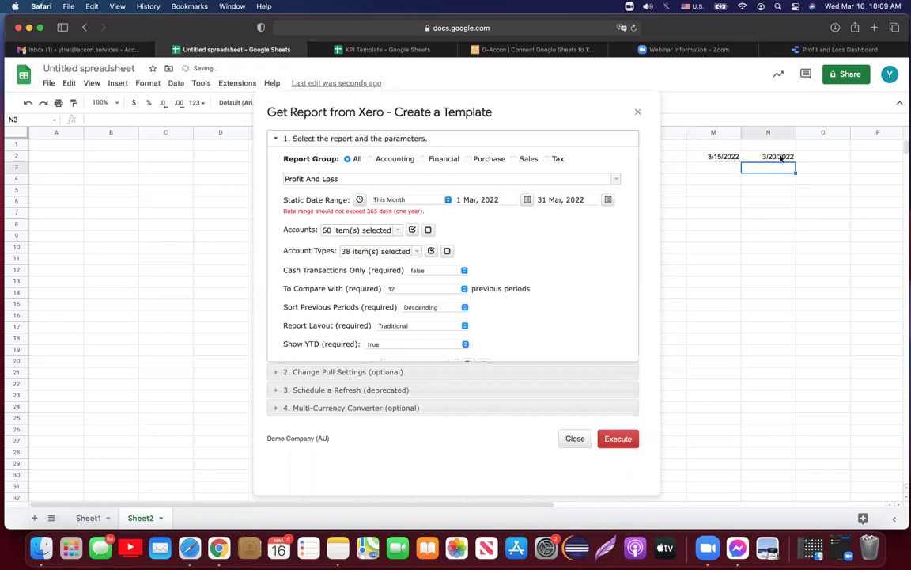
click(729, 157)
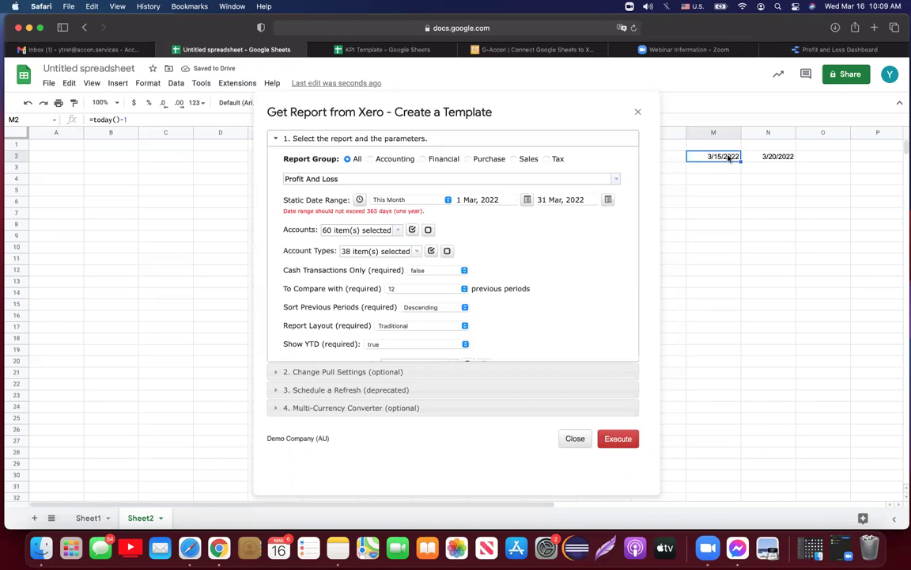
Step: Link the report's start date to cell 'Sheet2'!M2 and its end date to cell 'Sheet2'!N2
click(528, 200)
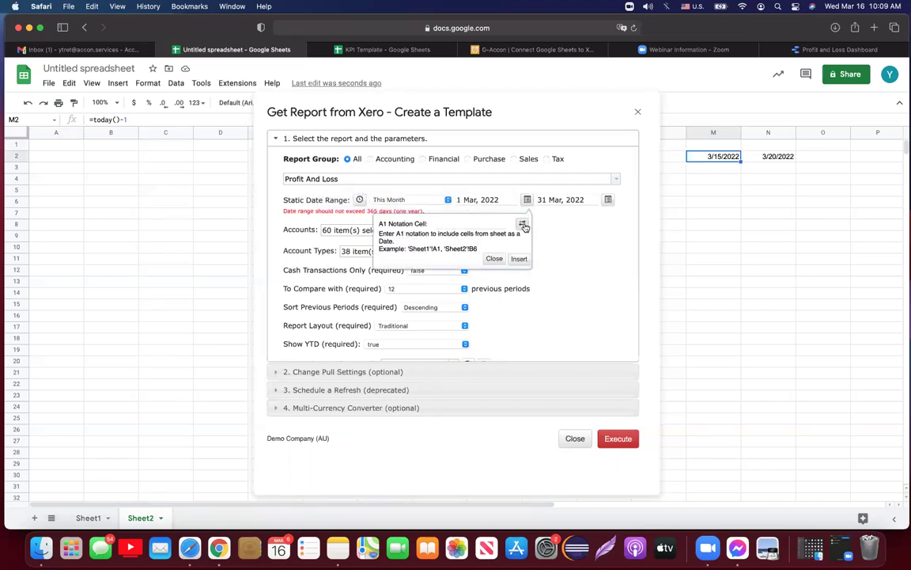
click(523, 226)
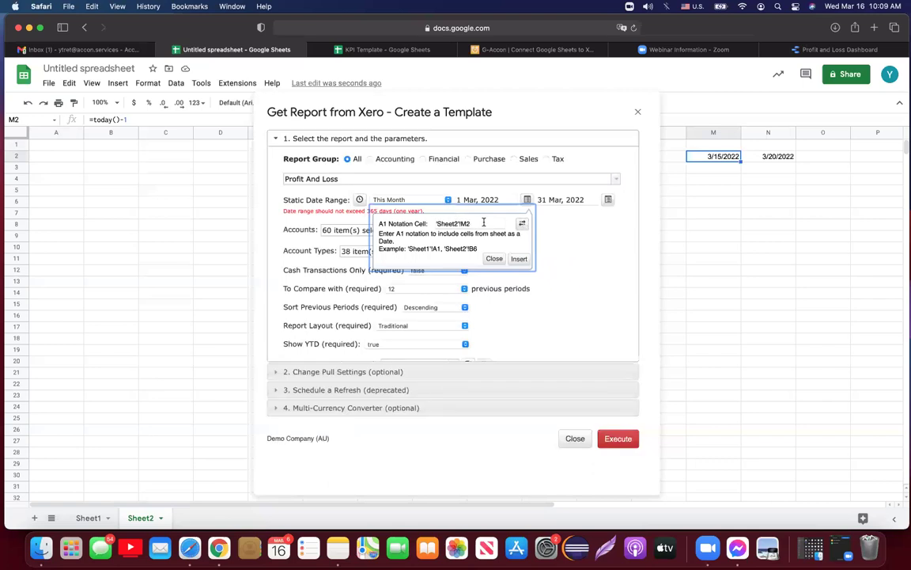
click(519, 259)
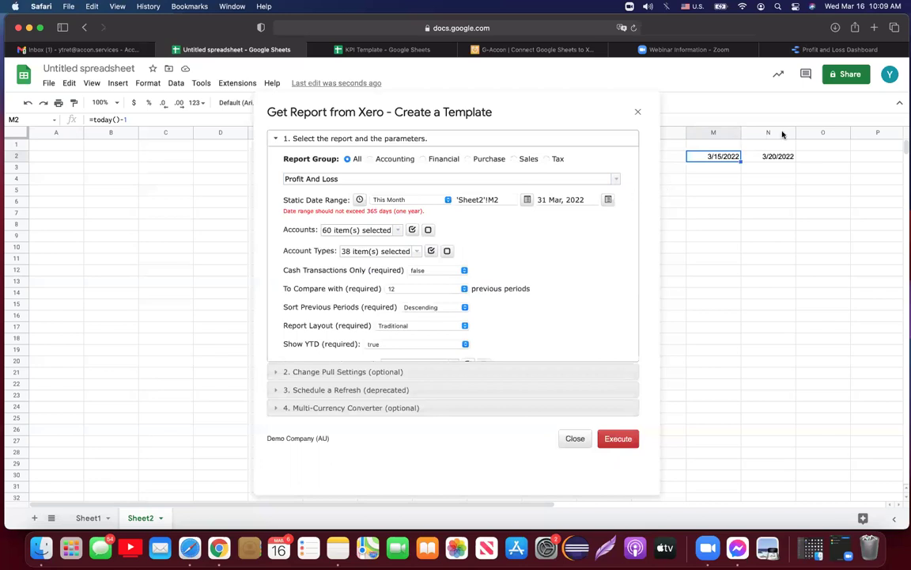
click(778, 157)
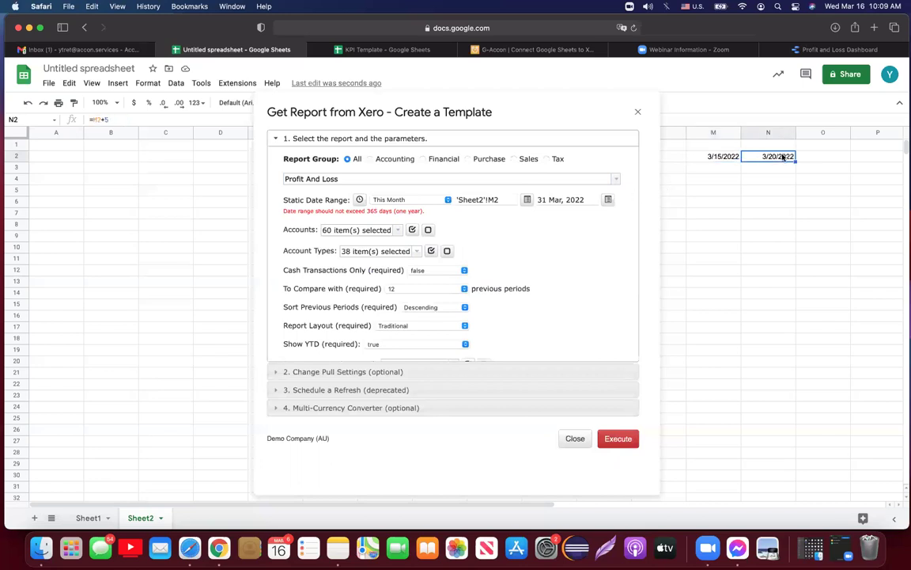
click(607, 199)
click(602, 226)
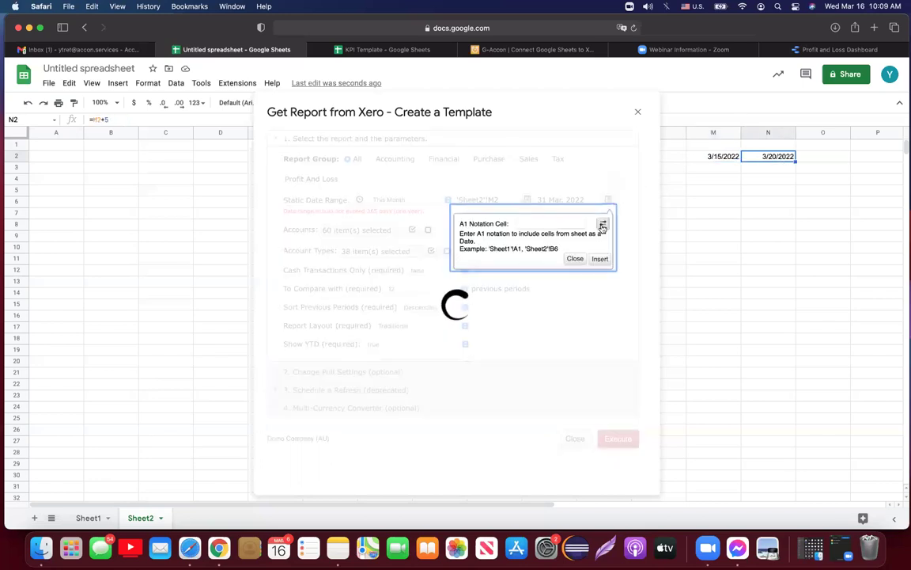
click(600, 258)
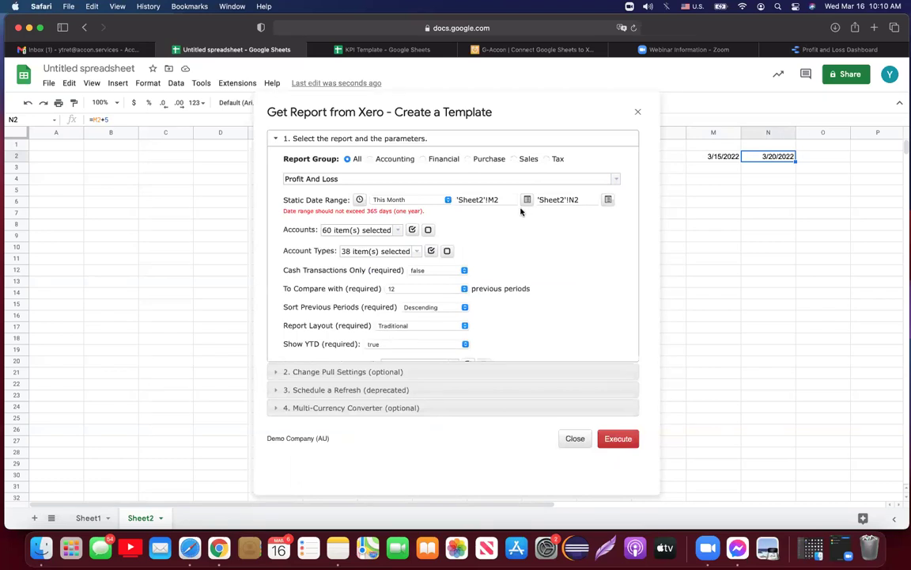
Step: Set the report's static date range to the This Month preset, from 1 Mar, 2022 to 31 Mar, 2022
click(461, 198)
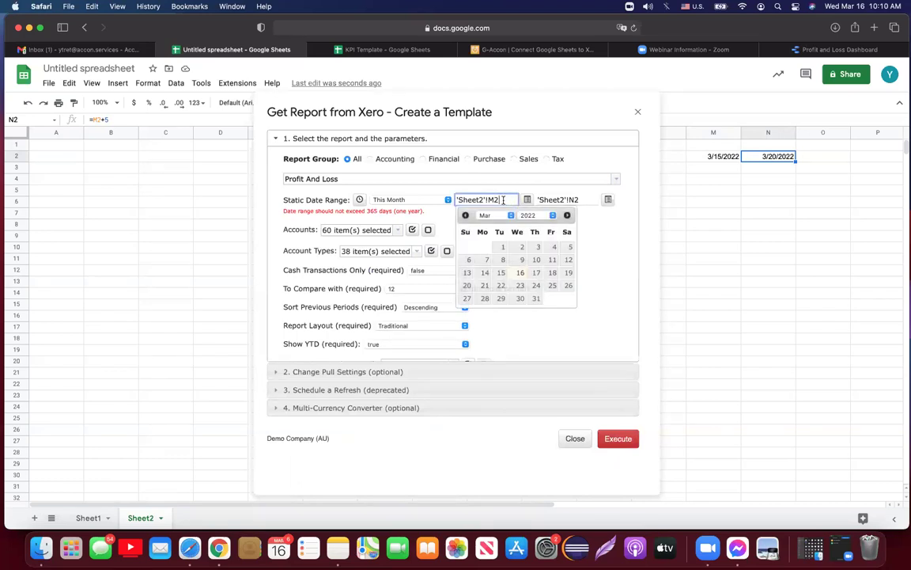
click(447, 200)
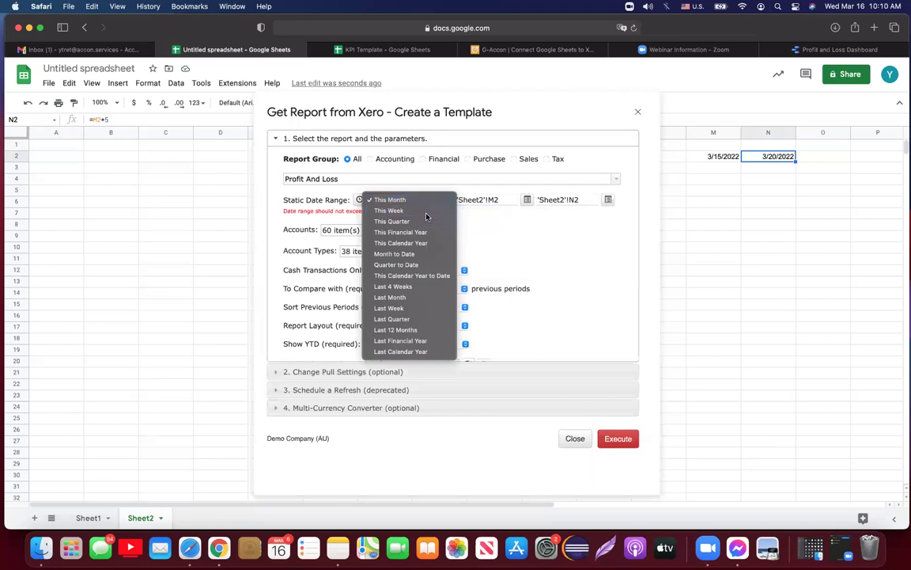
click(427, 211)
click(433, 202)
click(399, 189)
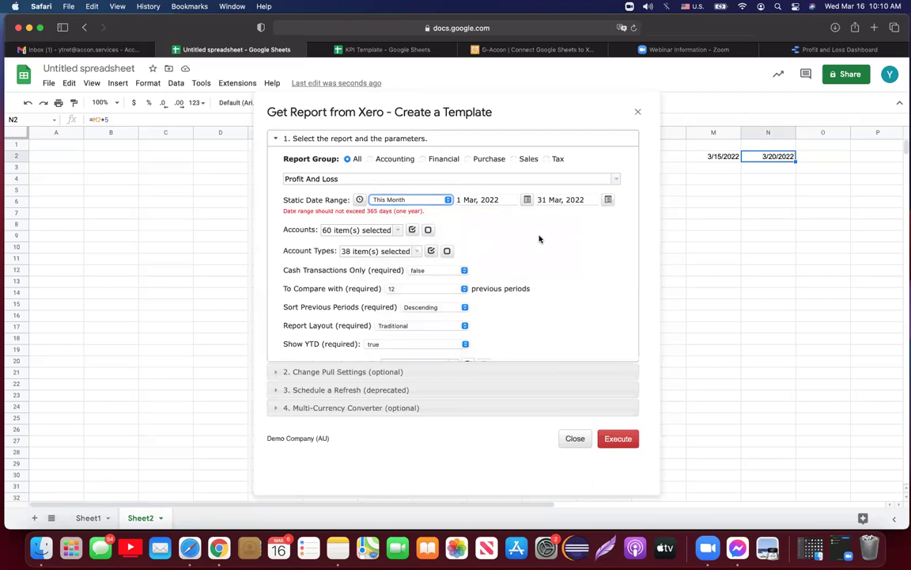
Step: Clear and reselect the All option in the report's Accounts filter
click(400, 232)
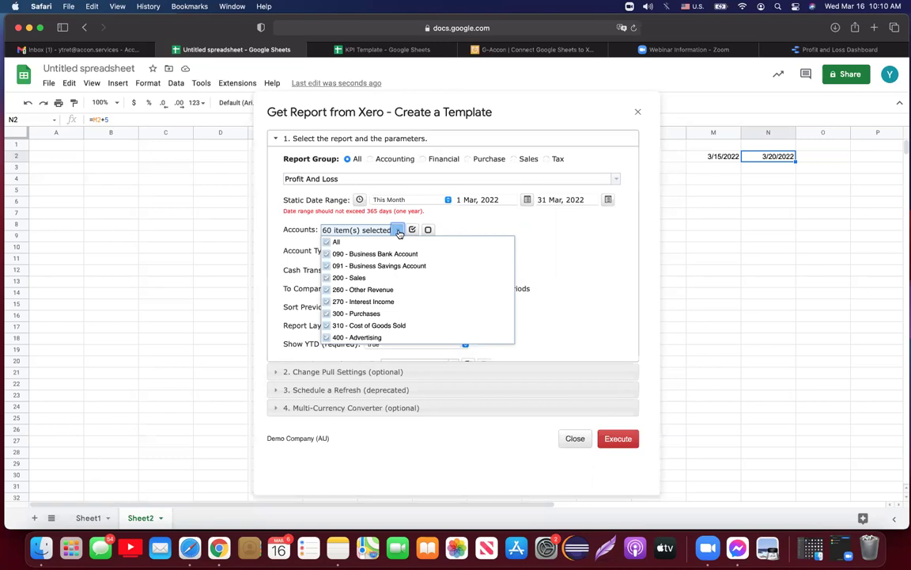
click(327, 243)
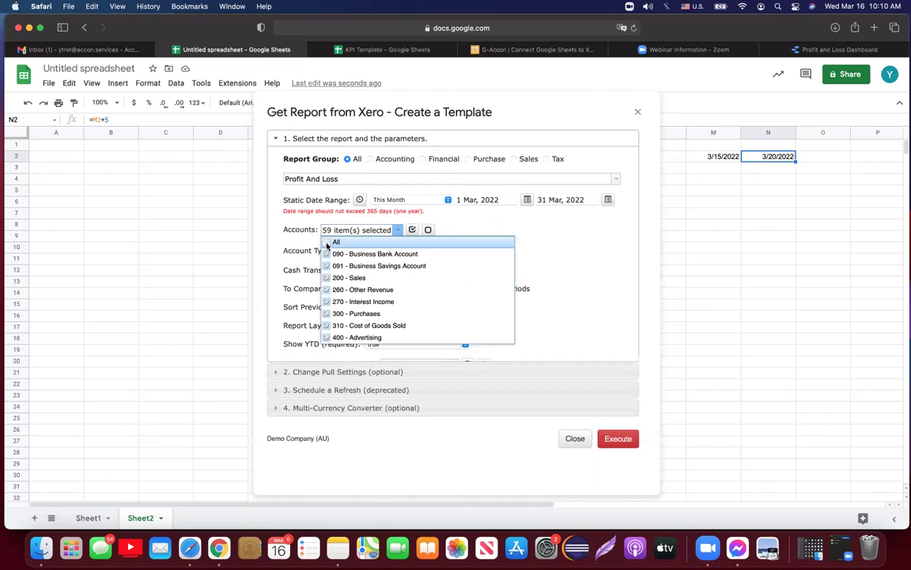
click(326, 243)
click(327, 243)
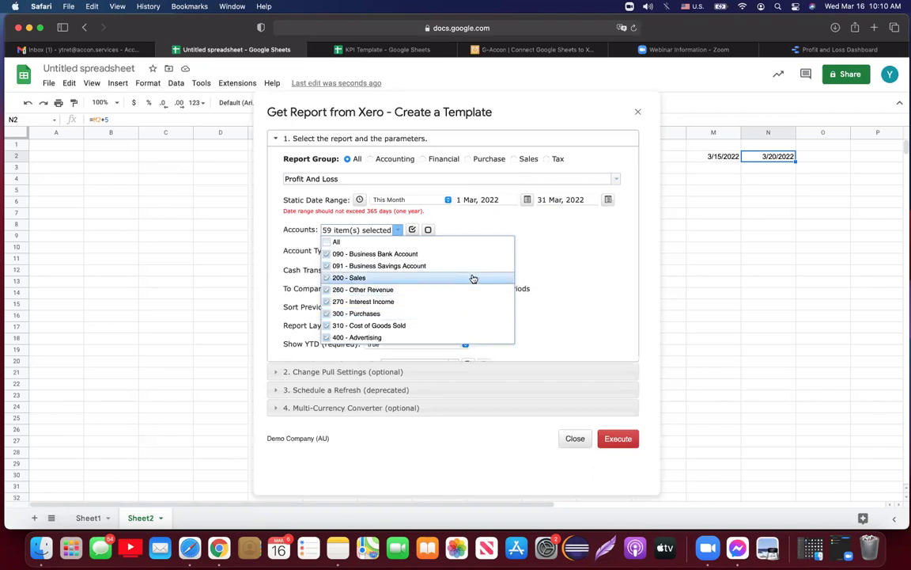
click(328, 245)
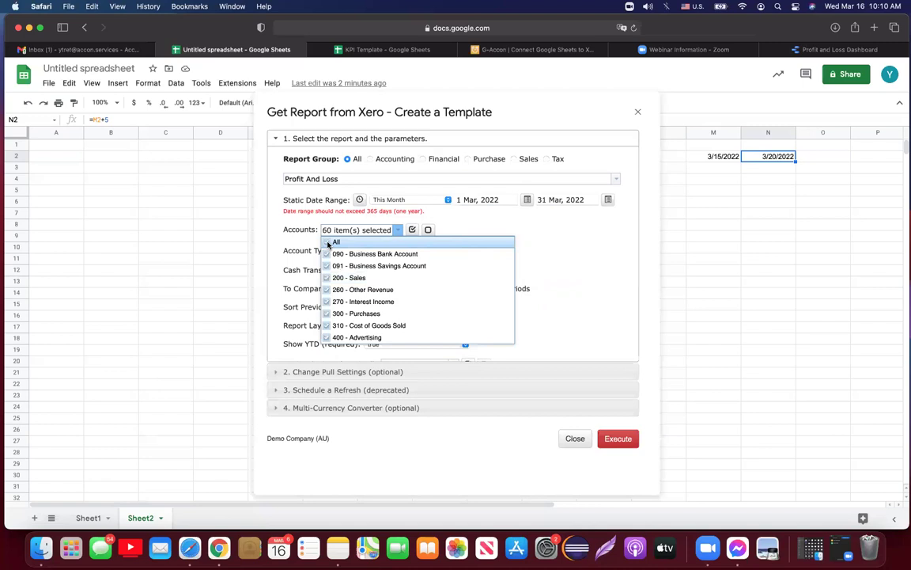
click(491, 223)
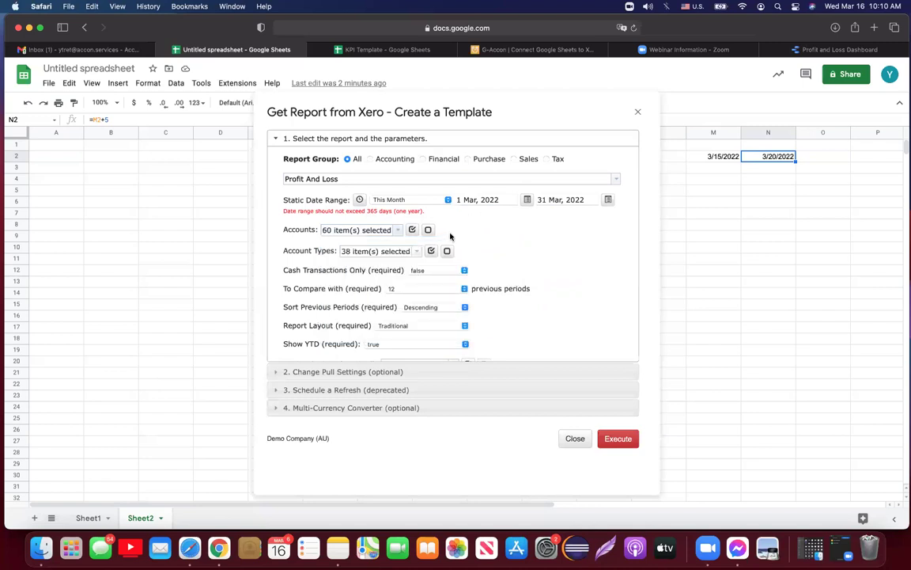
Step: Choose a comparison with 12 previous periods and the Traditional report layout
click(466, 289)
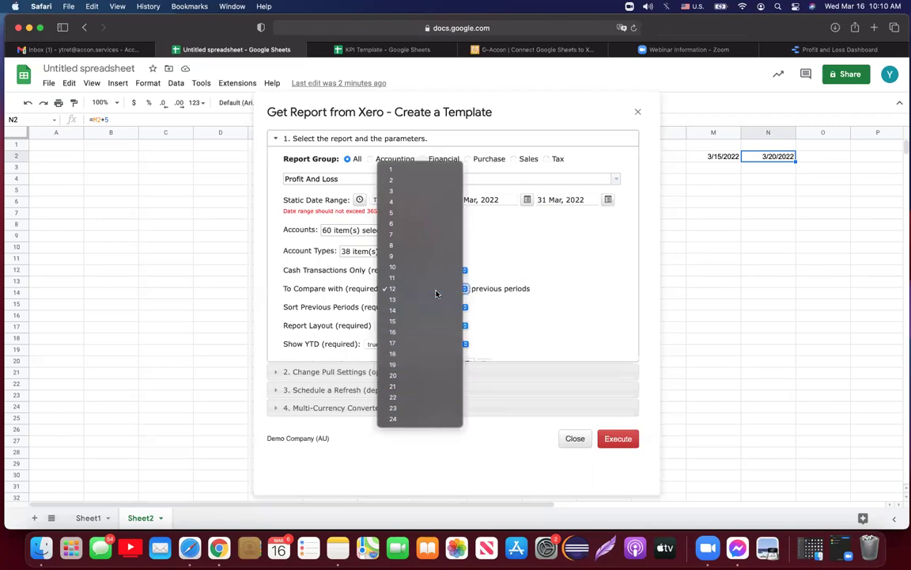
click(437, 293)
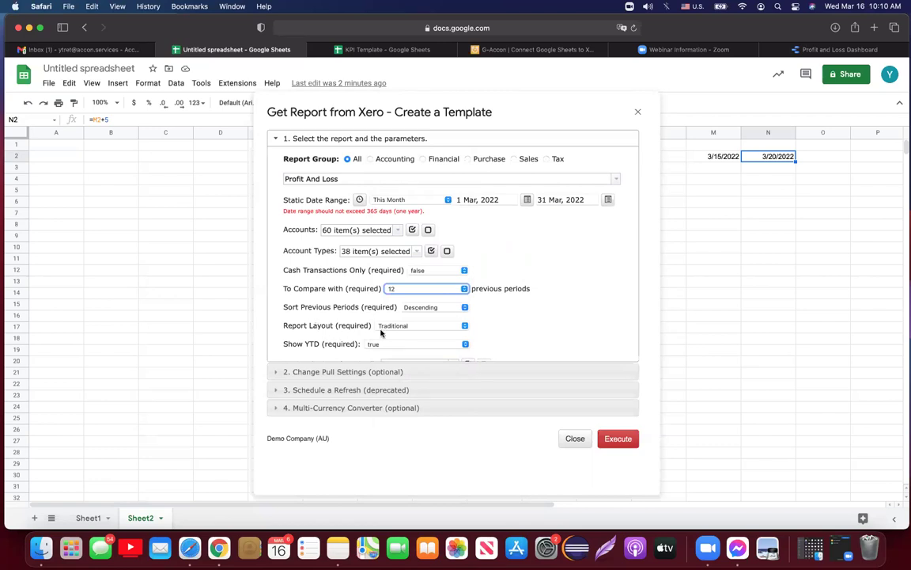
click(465, 326)
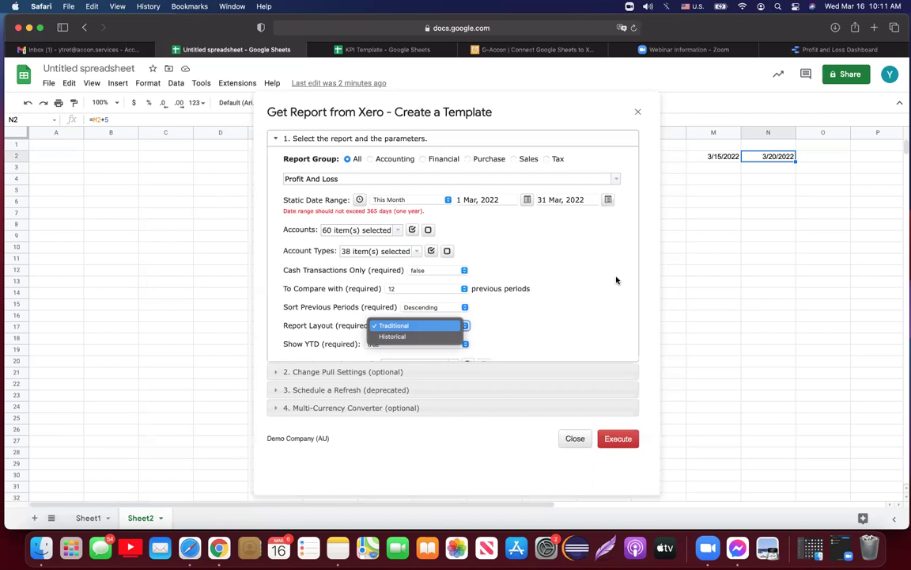
click(438, 326)
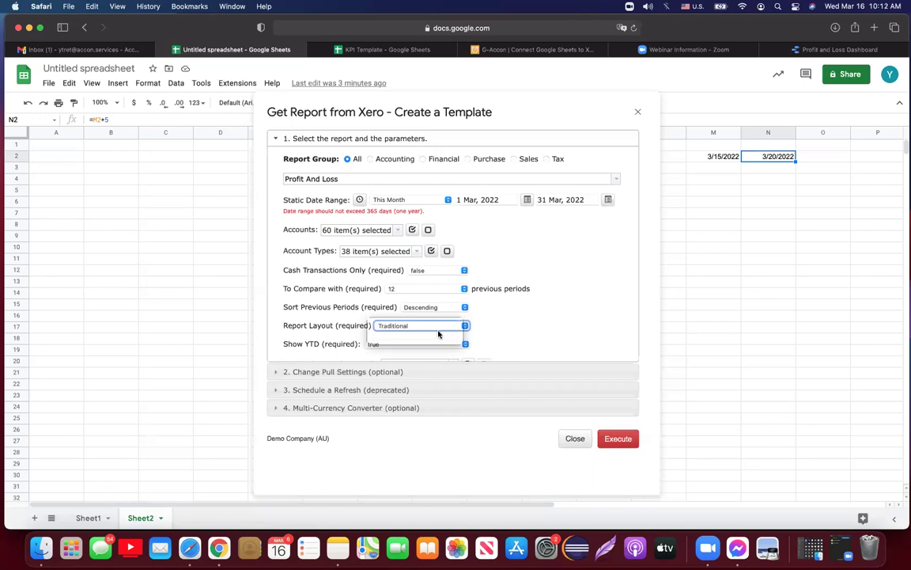
scroll(552, 315, down, 2)
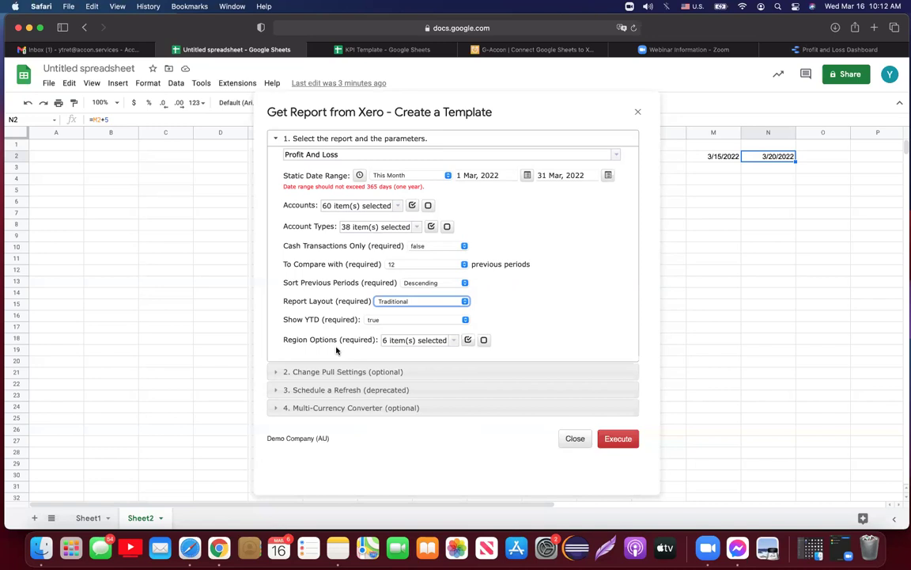
Step: Enable Keep Original Formatting in the pull settings, keep Create a New Sheet enabled, and name the template P&L Org #1
click(350, 372)
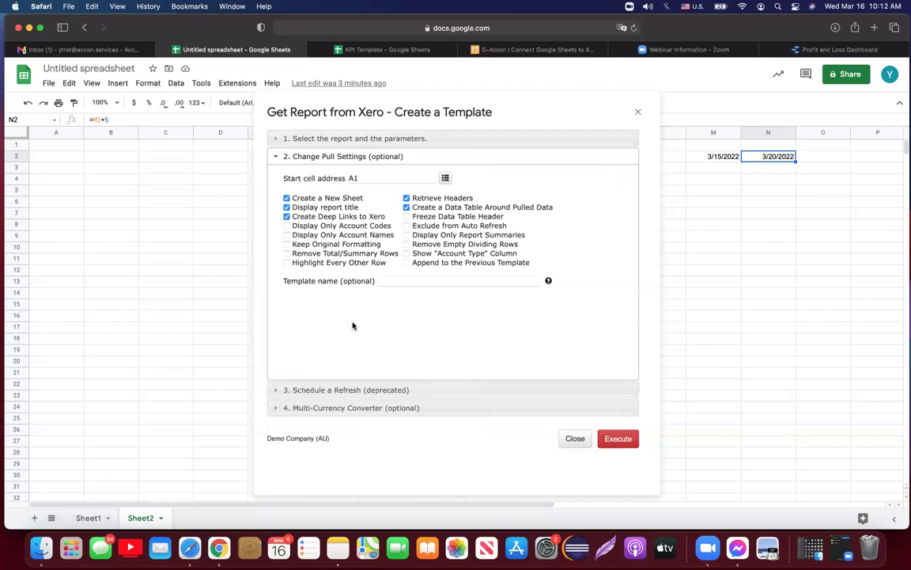
click(287, 199)
click(287, 198)
click(288, 244)
drag(292, 244, 394, 245)
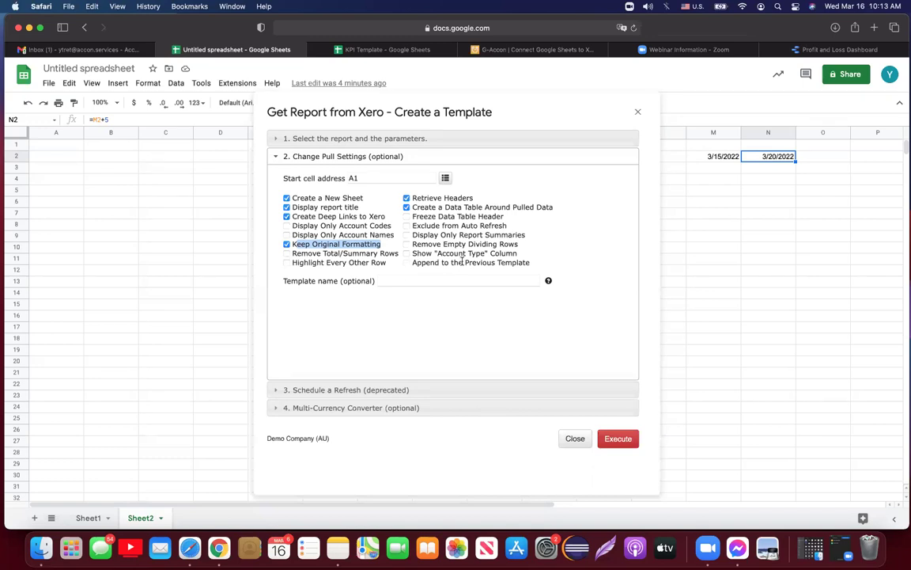
drag(411, 263, 536, 259)
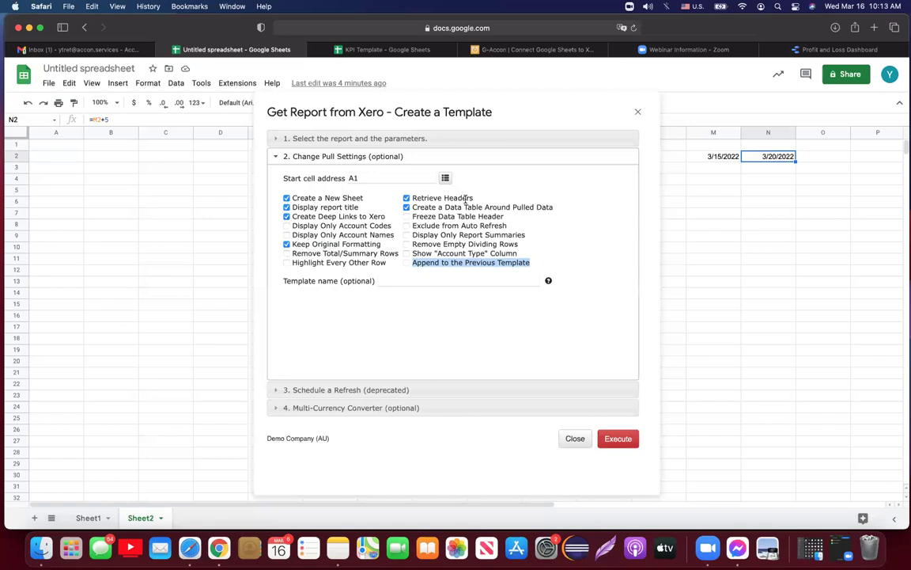
click(403, 279)
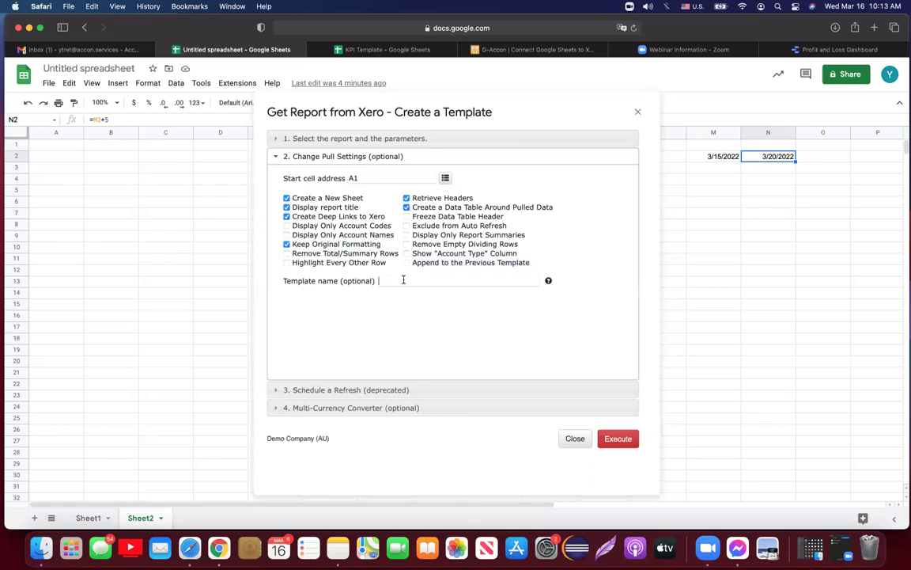
text(P&L Org #1)
Step: Review the refresh schedule and multi-currency settings, and execute the Profit And Loss template
click(337, 391)
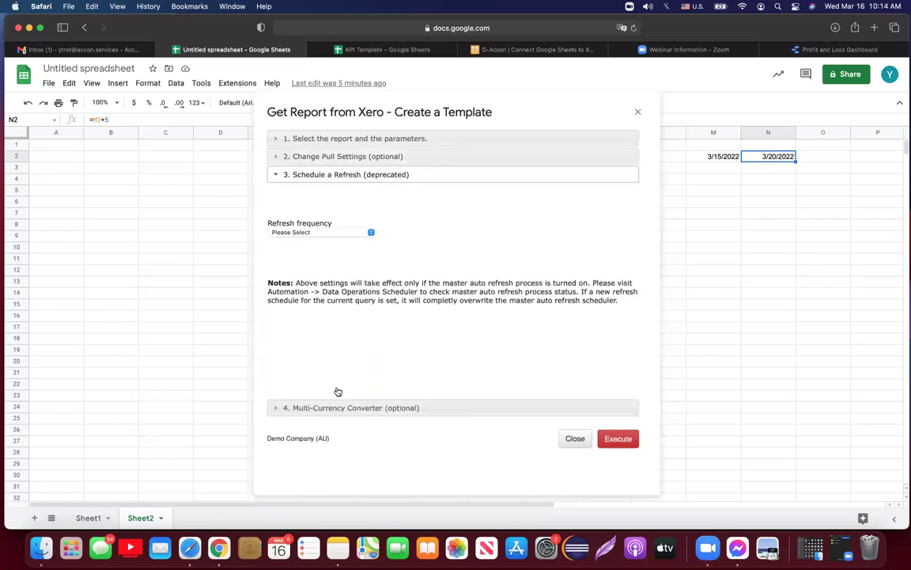
click(398, 157)
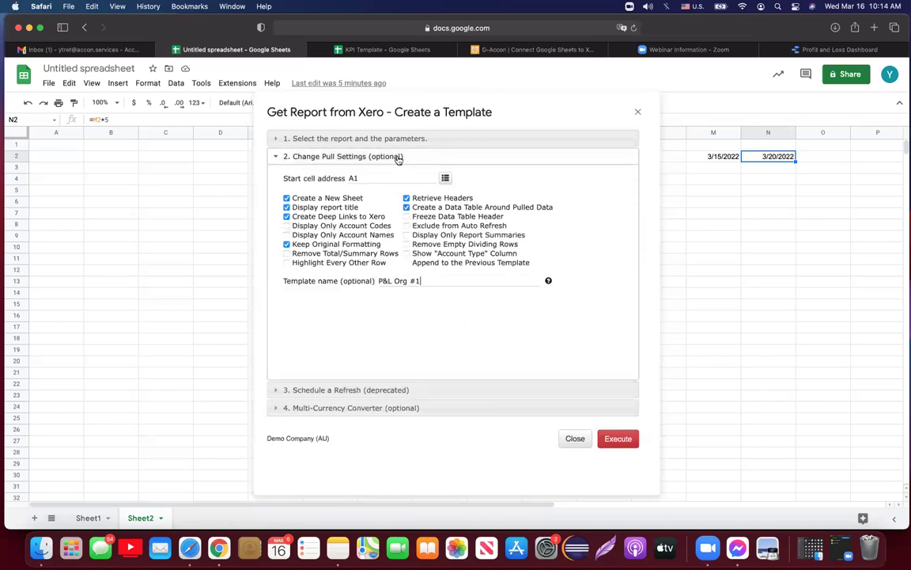
click(381, 409)
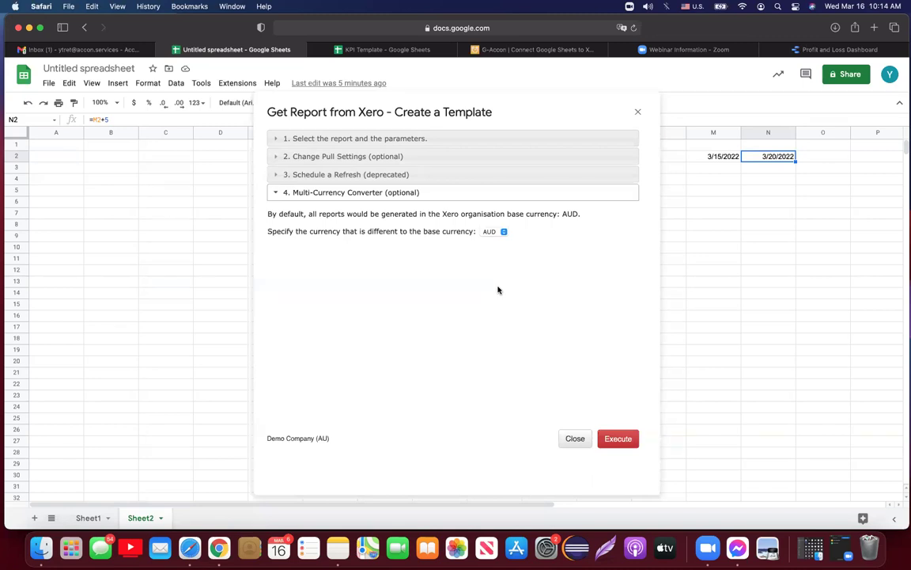
click(623, 441)
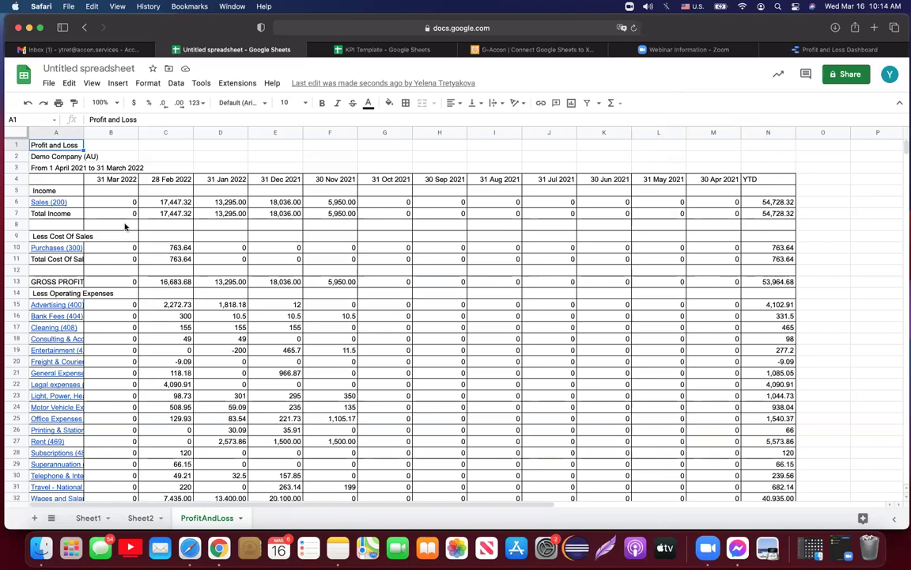
Step: Widen column A of the ProfitAndLoss sheet to fit the account names and look through the report down to net profit
drag(83, 133, 134, 133)
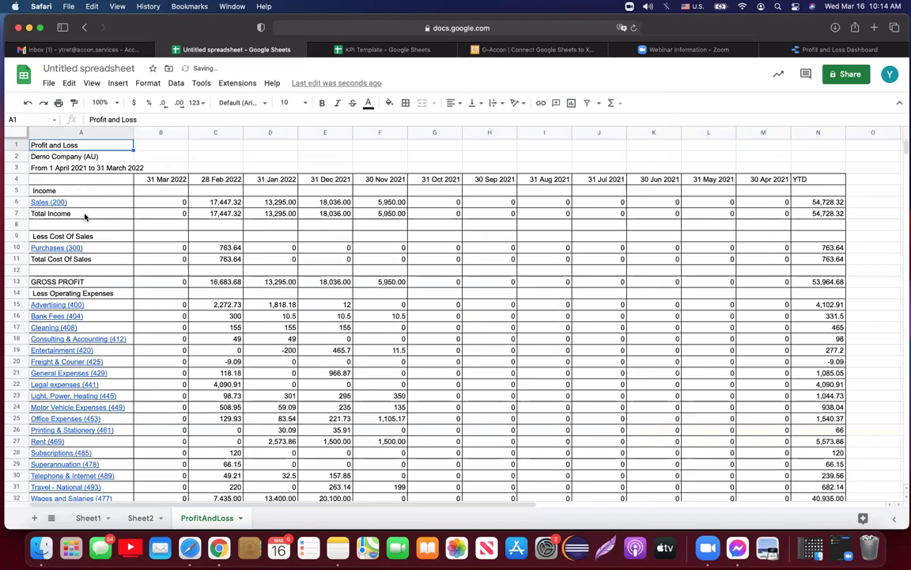
scroll(114, 387, down, 5)
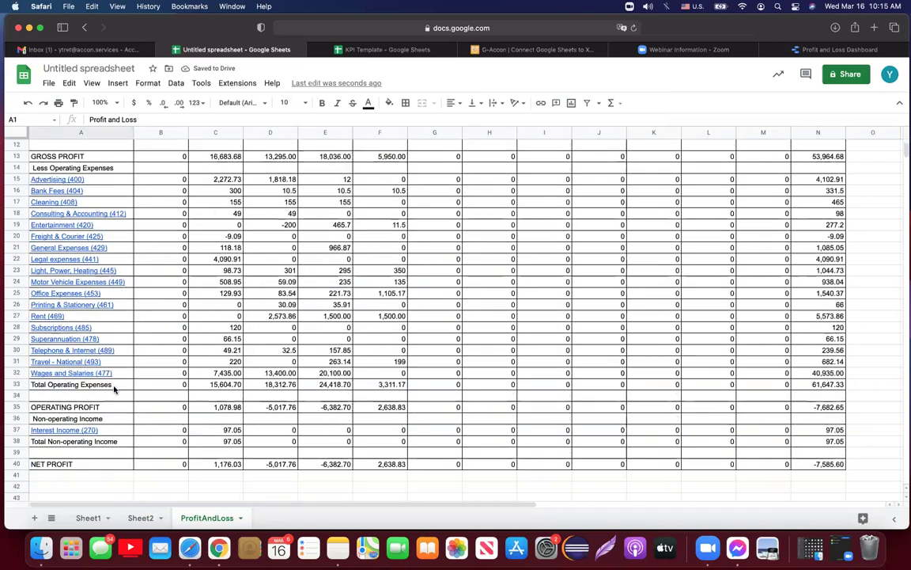
scroll(114, 372, down, 5)
scroll(124, 325, up, 10)
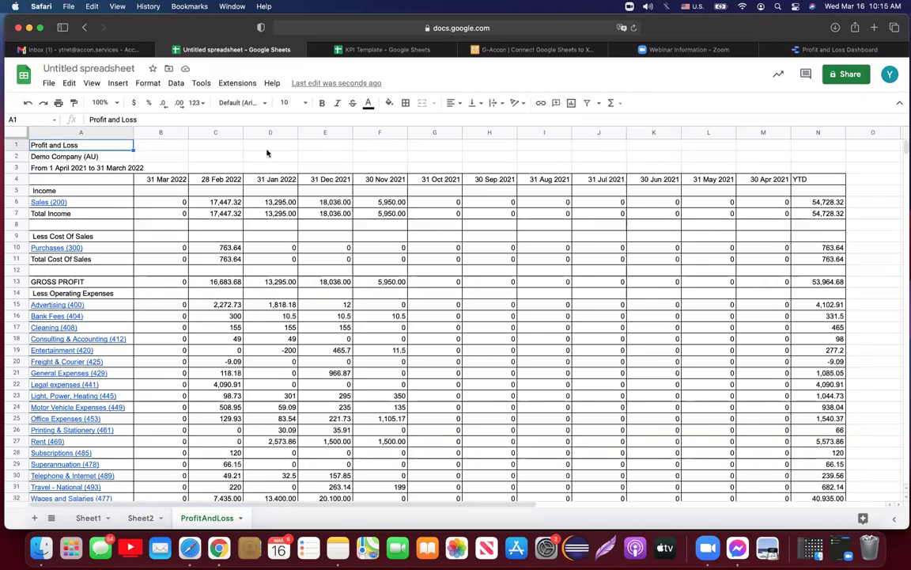
Step: Open the P&L Org #1 template from the current sheet's G-Accon for XERO template list, review its parameters, and close it without updating
click(237, 83)
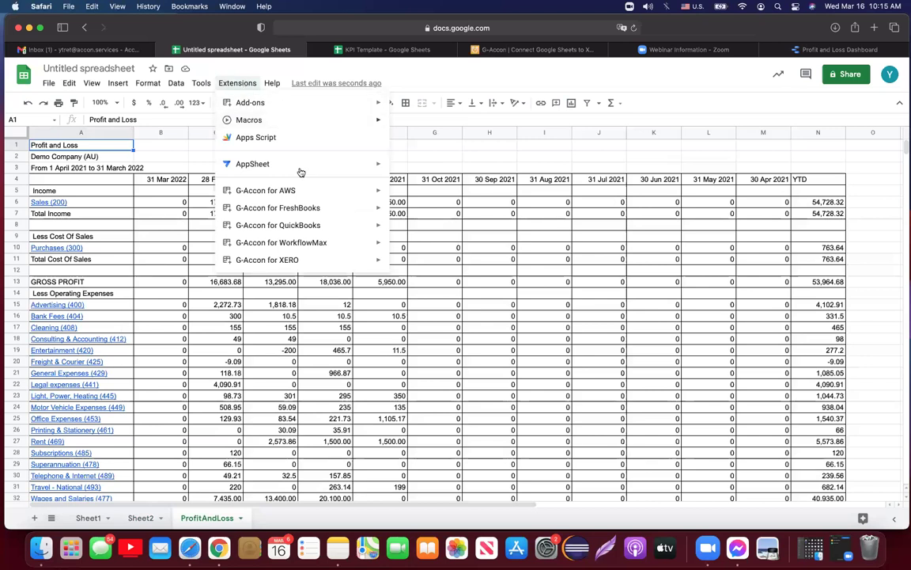
mouse_move(316, 259)
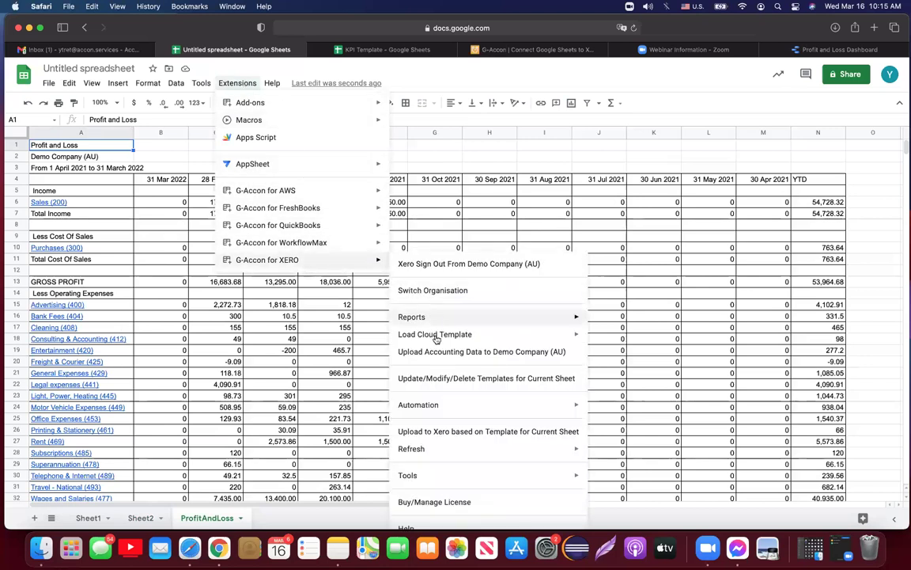
click(441, 378)
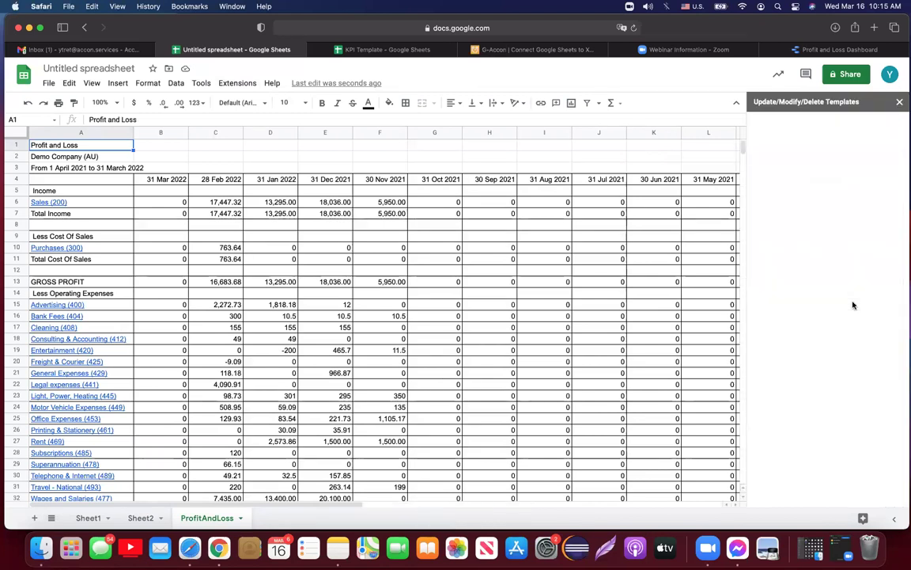
click(775, 180)
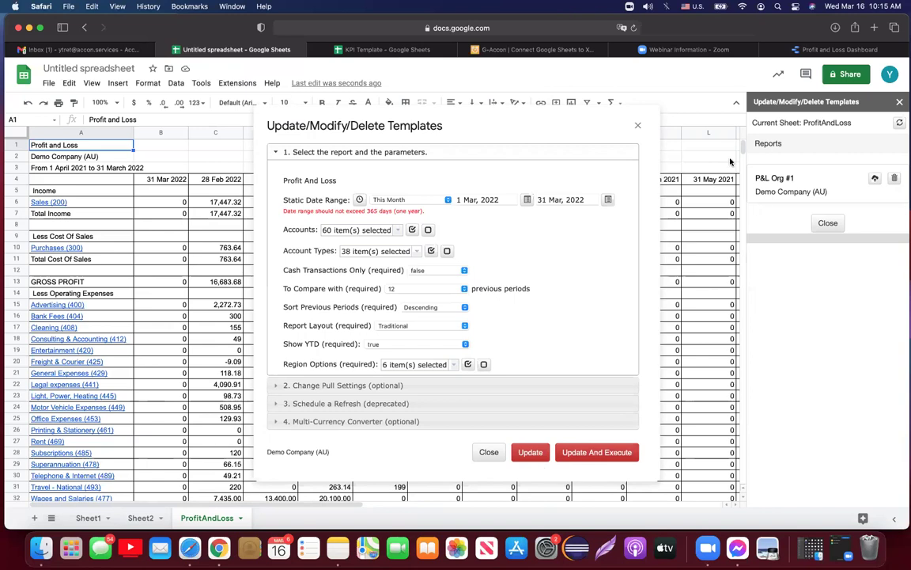
click(639, 125)
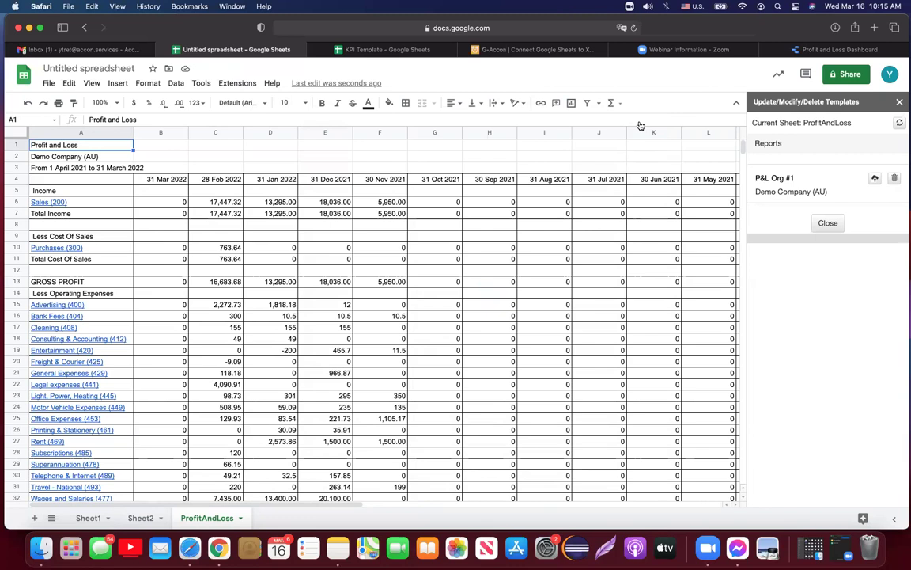
Step: Save the P&L Org #1 template to the cloud, using P&L Org #1 as both its cloud template name and description
click(875, 181)
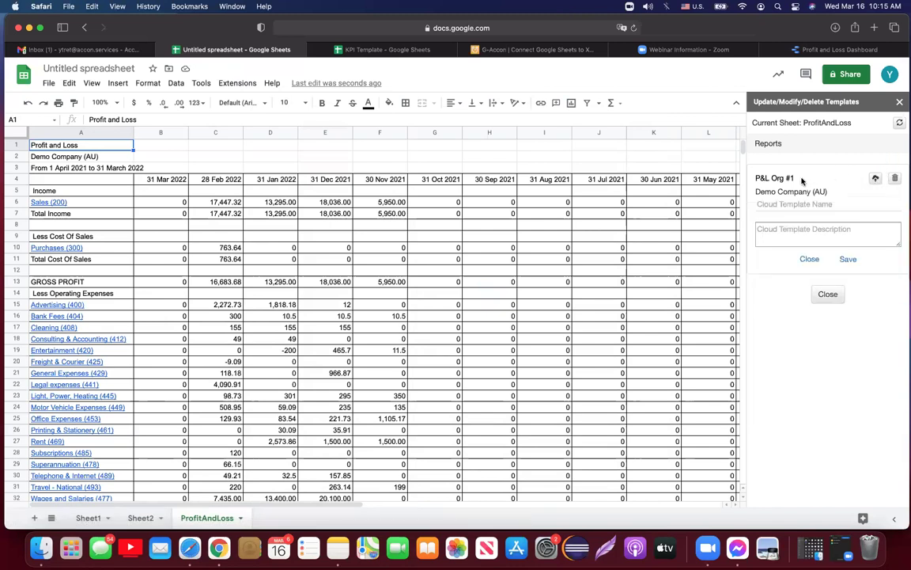
drag(803, 180, 752, 177)
key(super+c)
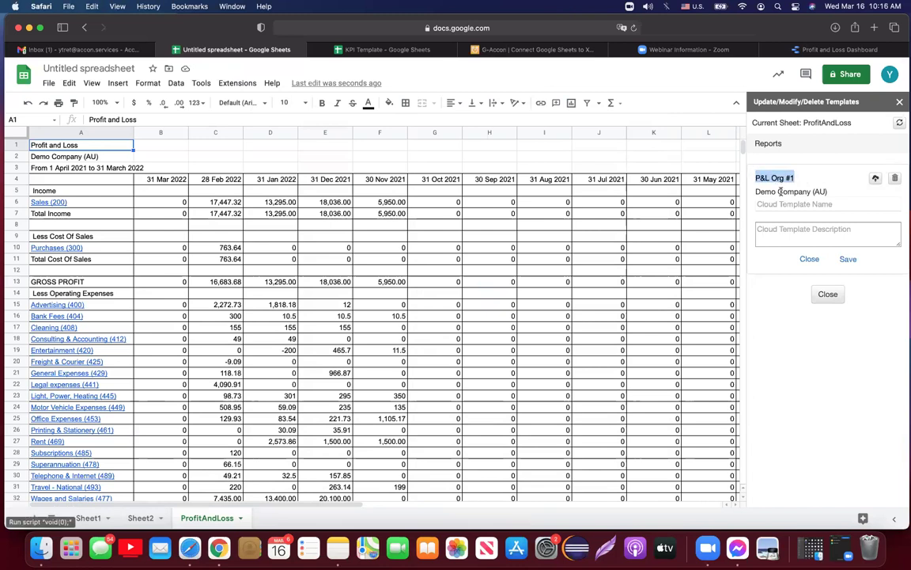
click(783, 204)
key(super+v)
click(785, 229)
key(super+v)
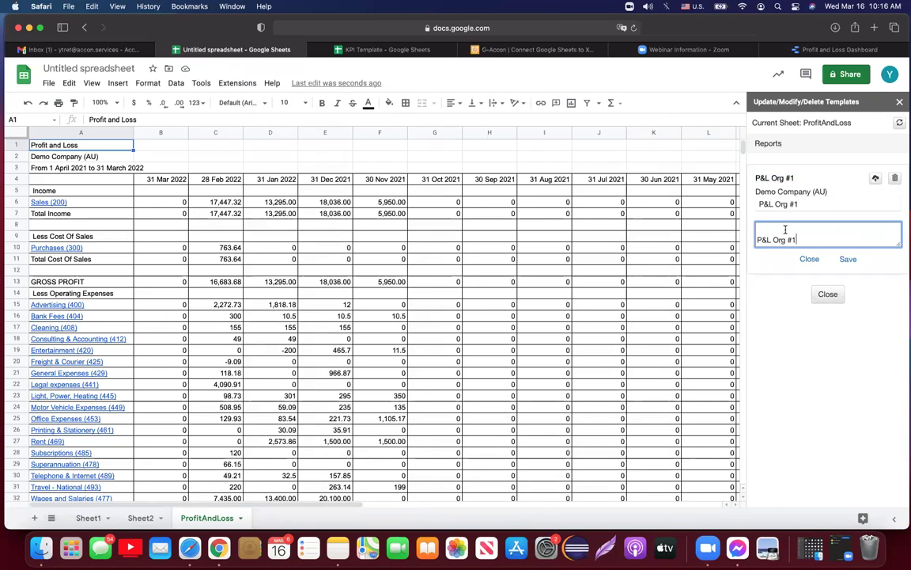
click(848, 259)
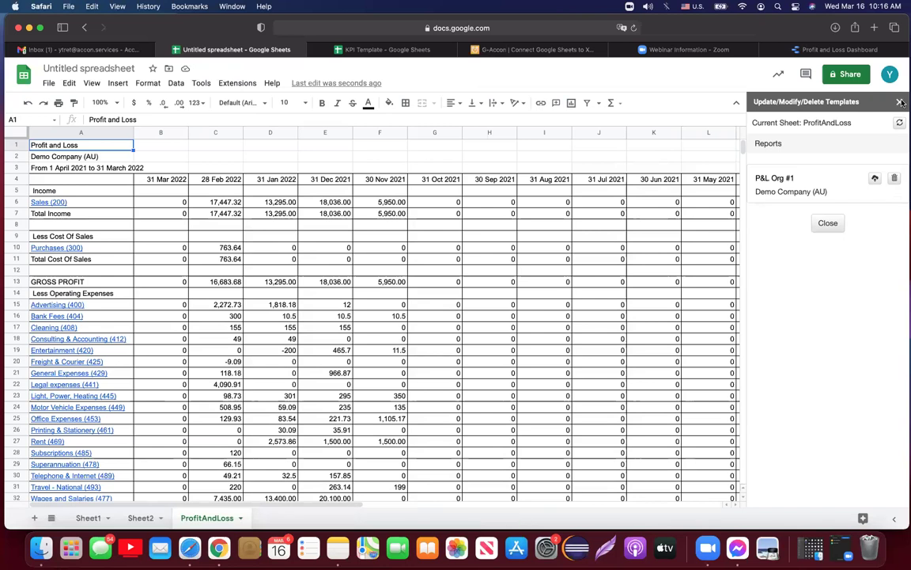
Step: Switch the G-Accon for XERO organisation to ABCD Services
click(238, 83)
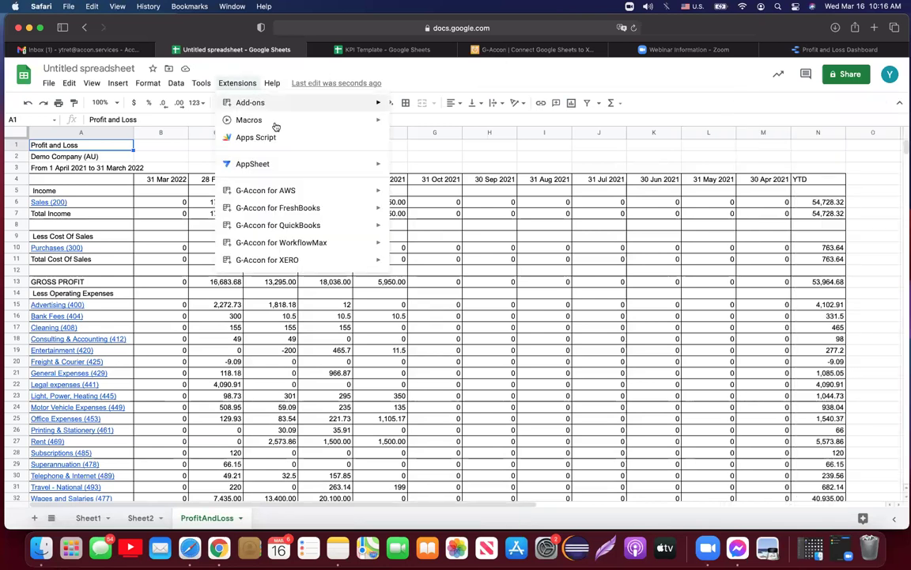
mouse_move(331, 259)
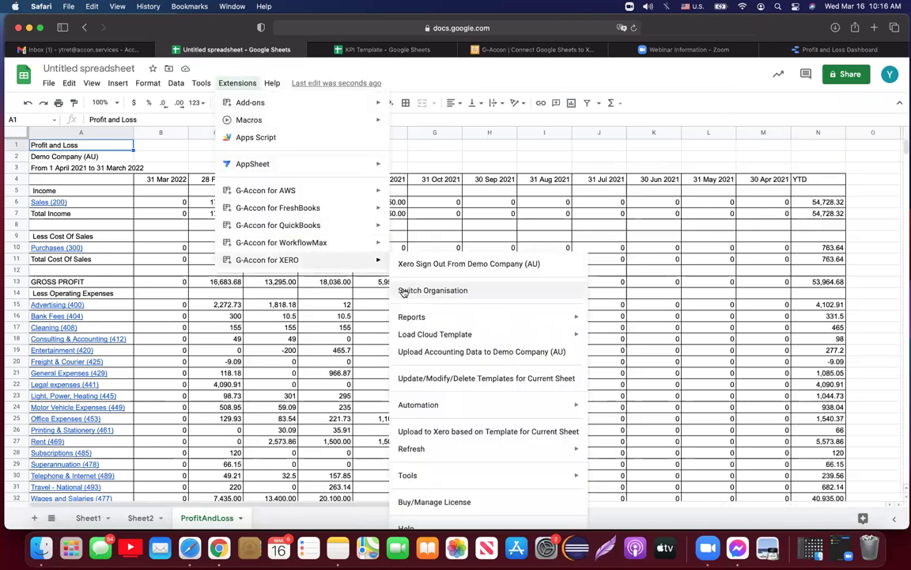
click(404, 291)
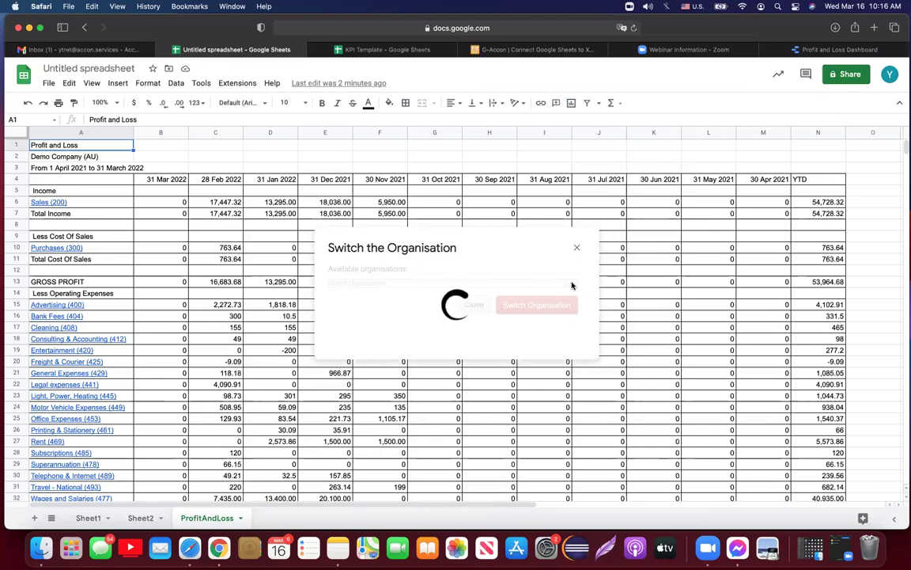
click(572, 284)
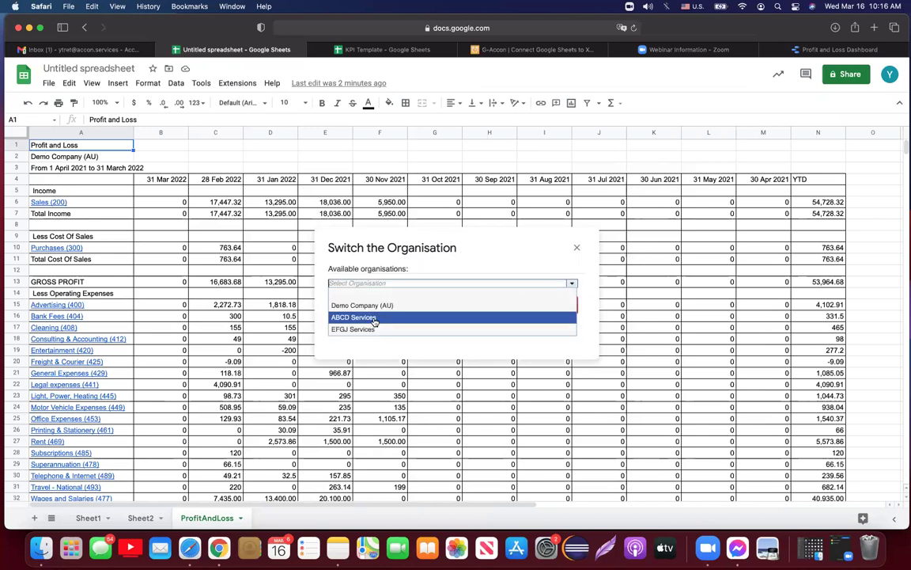
click(374, 317)
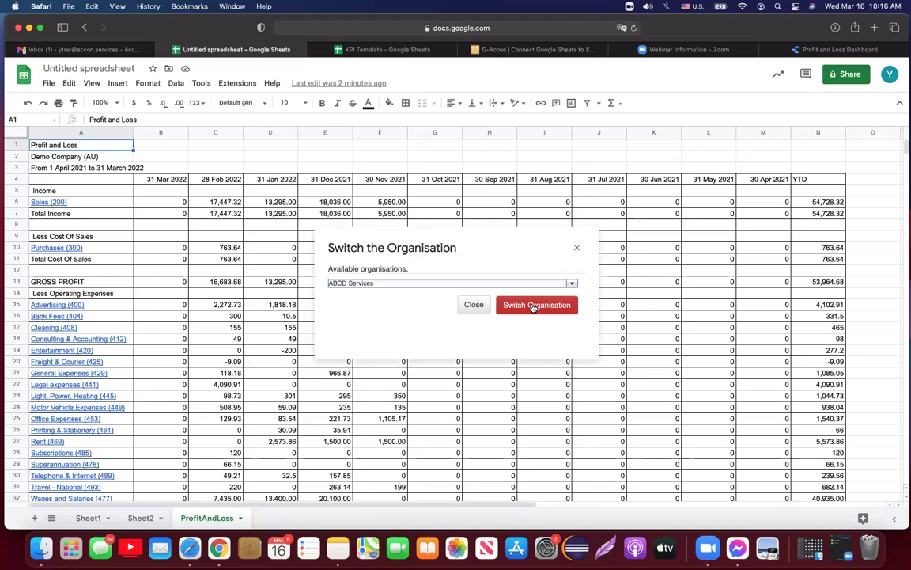
click(534, 306)
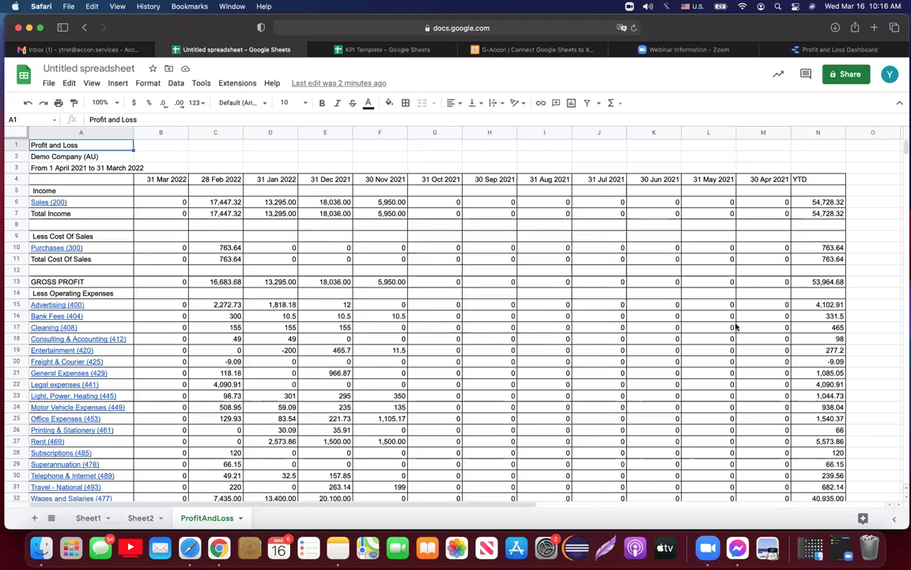
Step: Select cell Q1 beside the existing report and list only REPORT templates from the Workspace Cloud Template Library
scroll(735, 326, right, 10)
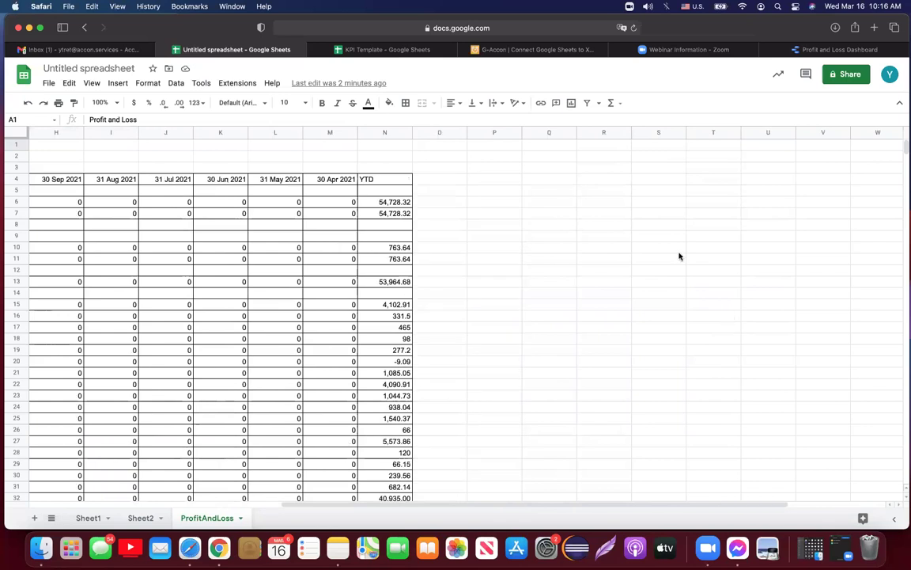
click(566, 149)
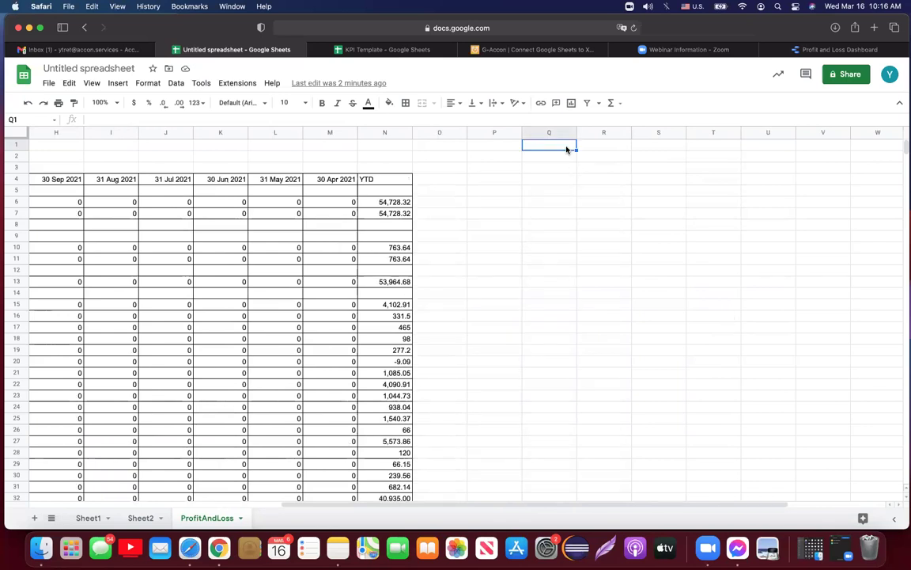
click(229, 87)
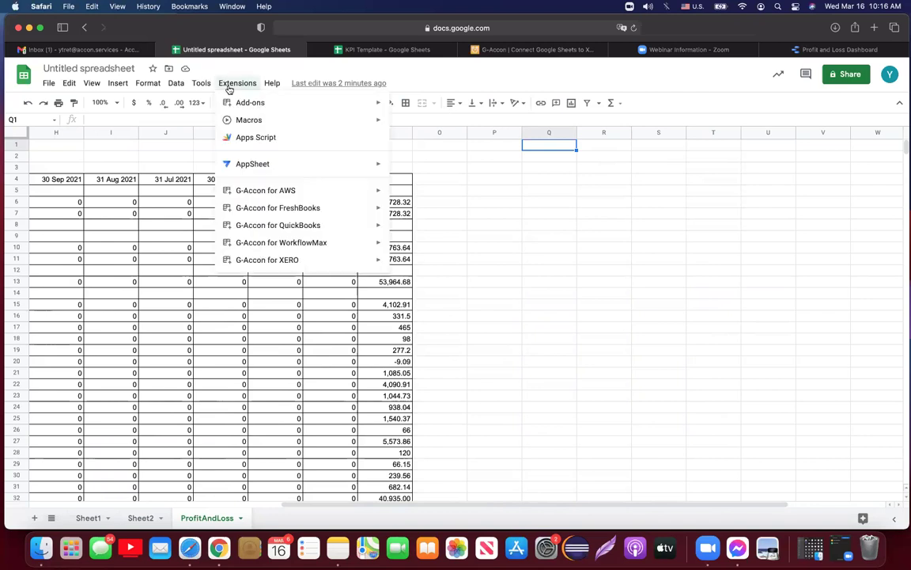
mouse_move(303, 264)
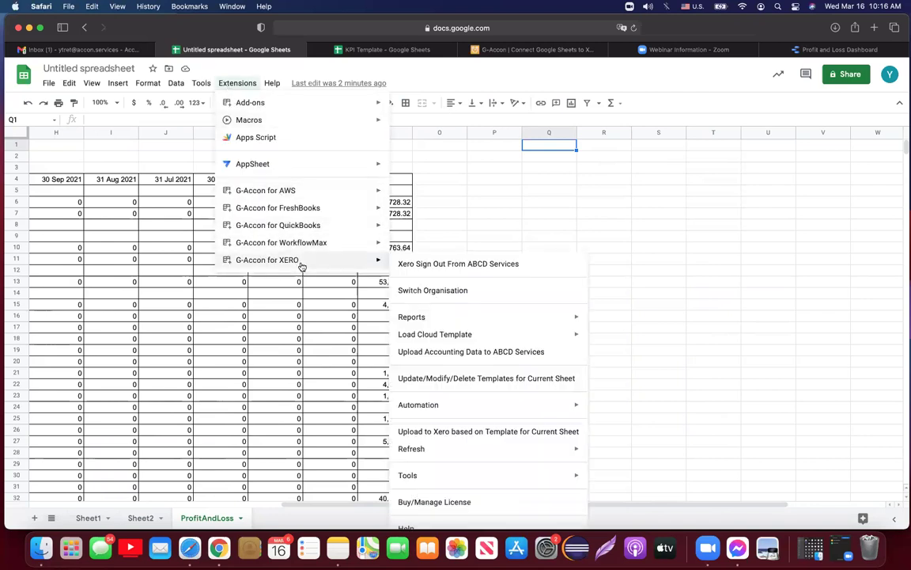
mouse_move(431, 339)
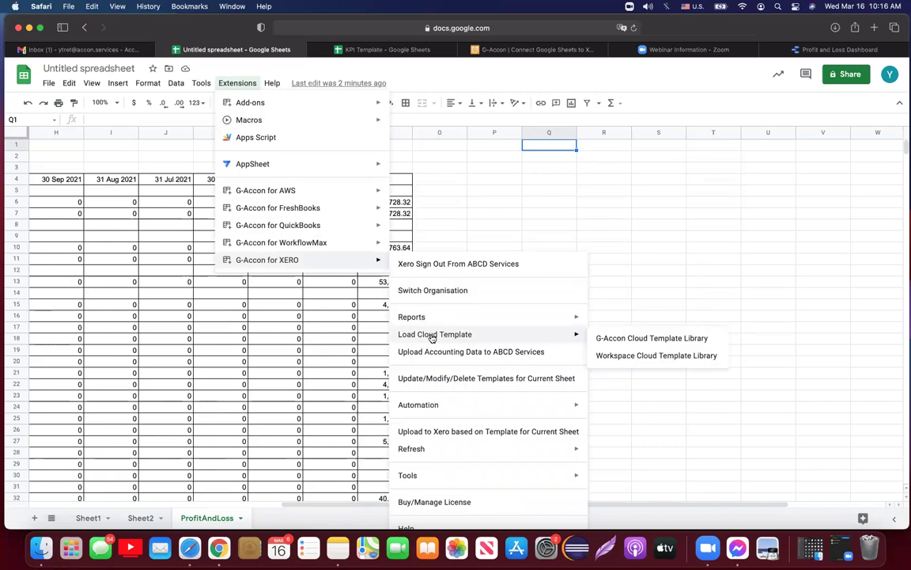
click(616, 357)
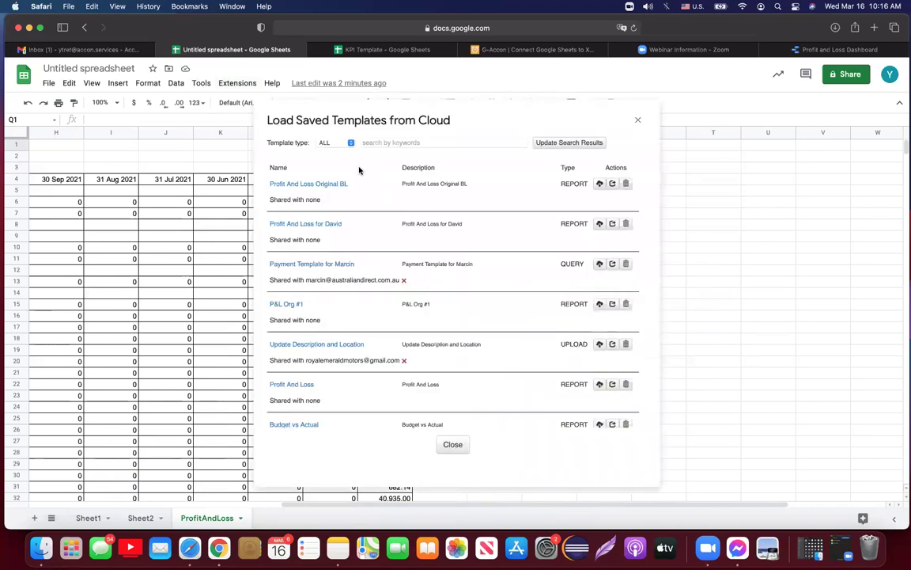
click(351, 143)
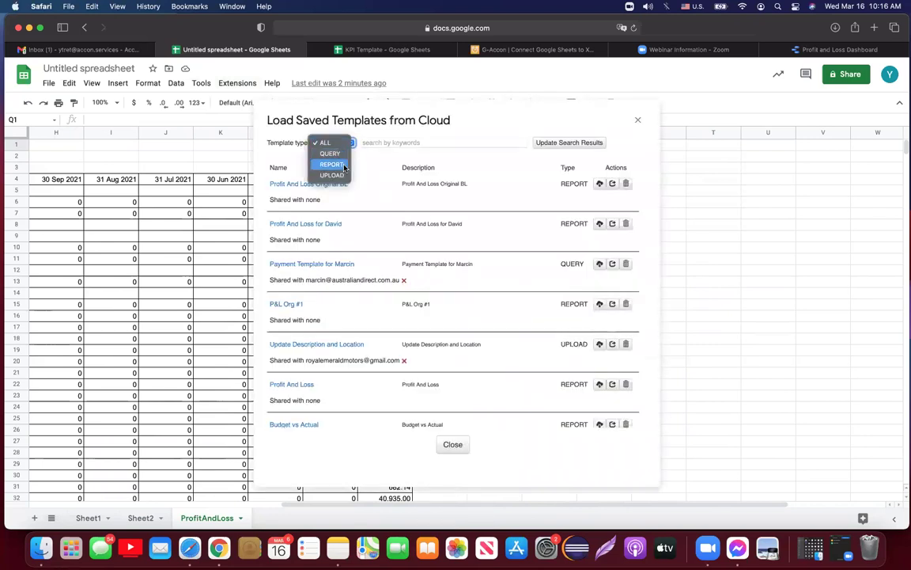
click(331, 163)
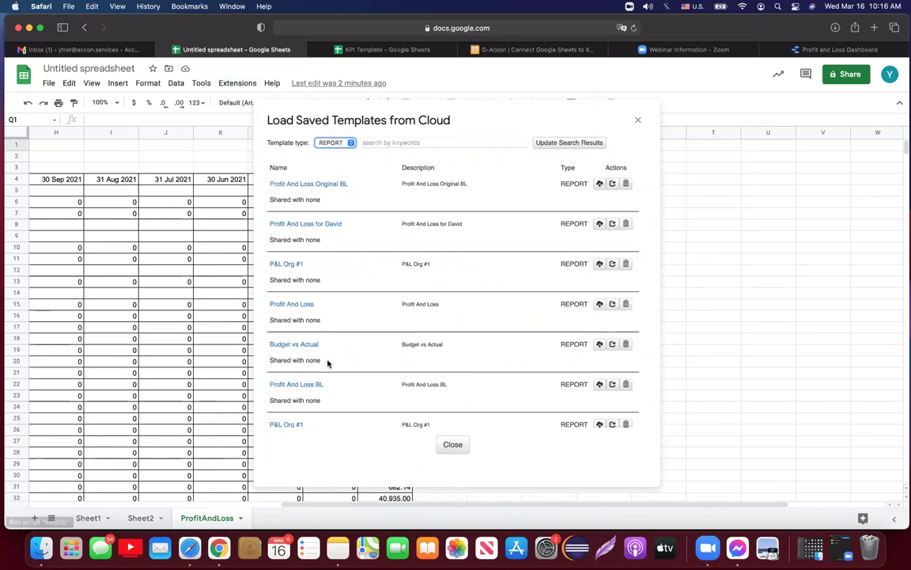
scroll(328, 362, down, 2)
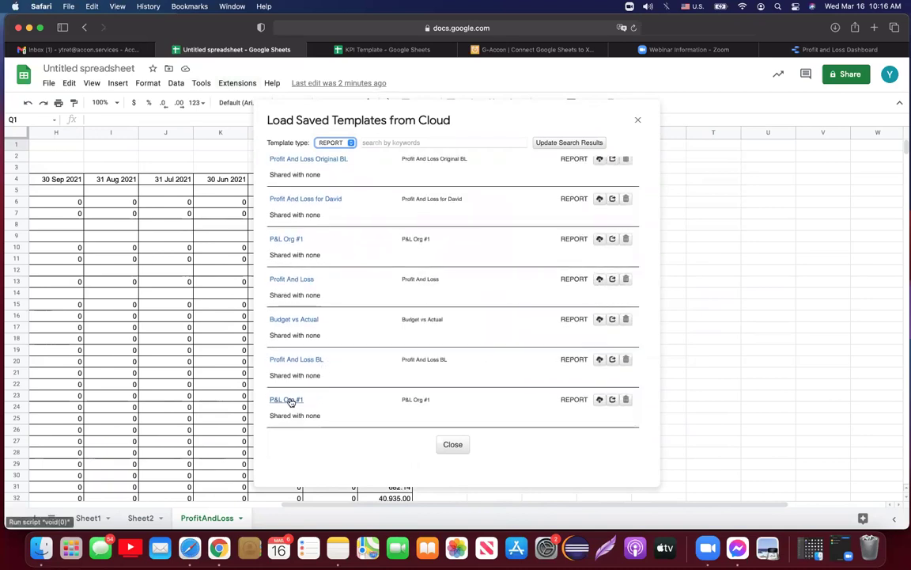
Step: Review the sharing options of the last P&L Org #1 template in the list and load that template
click(612, 400)
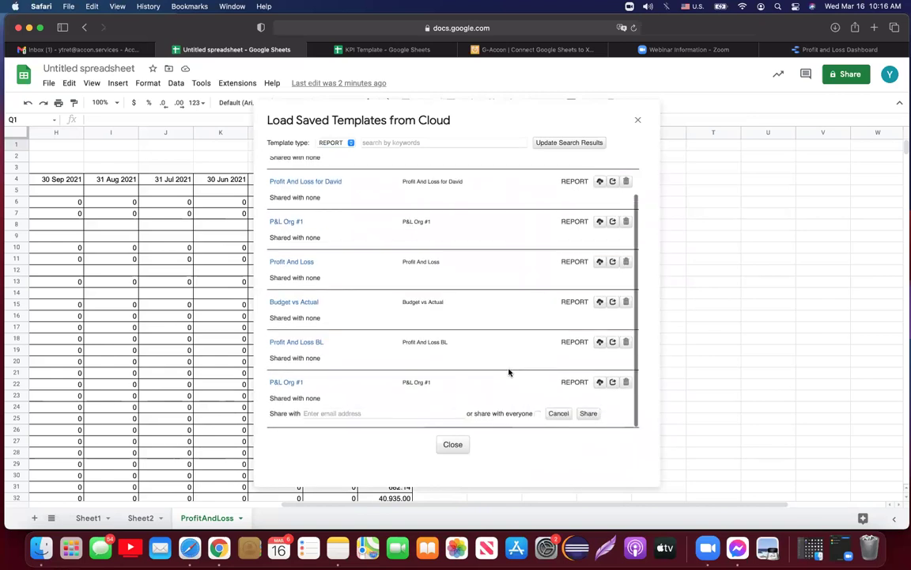
click(415, 414)
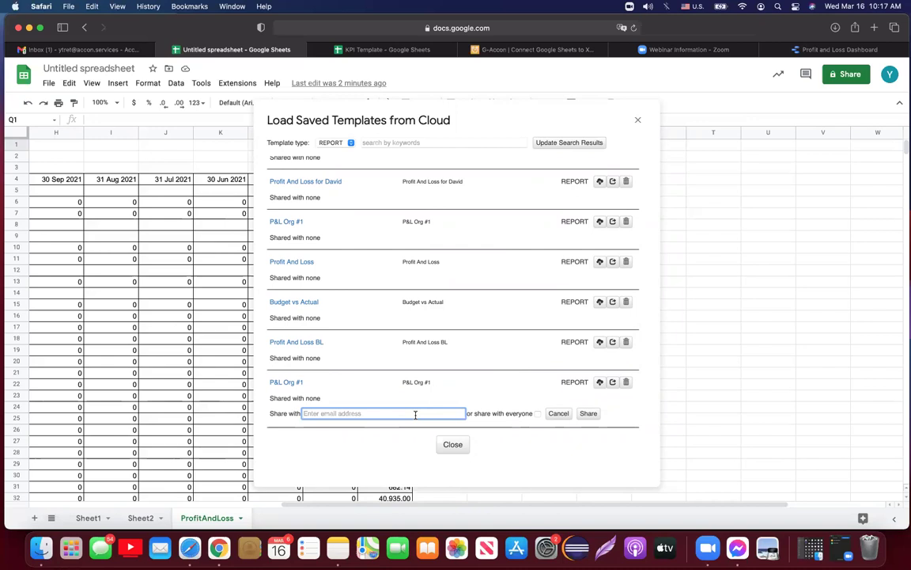
click(292, 383)
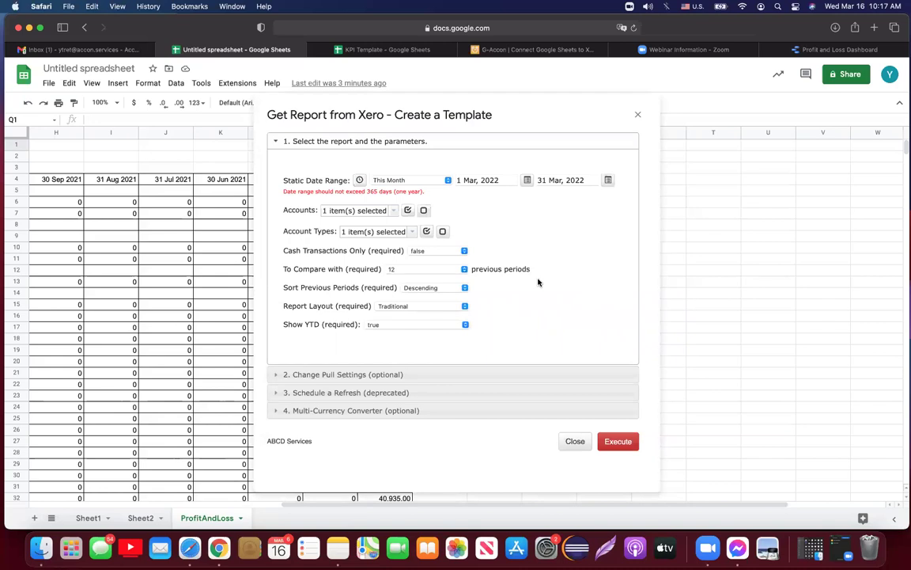
Step: Set the template to compare with 5 previous periods and start at cell Q1, and execute it for ABCD Services
click(465, 269)
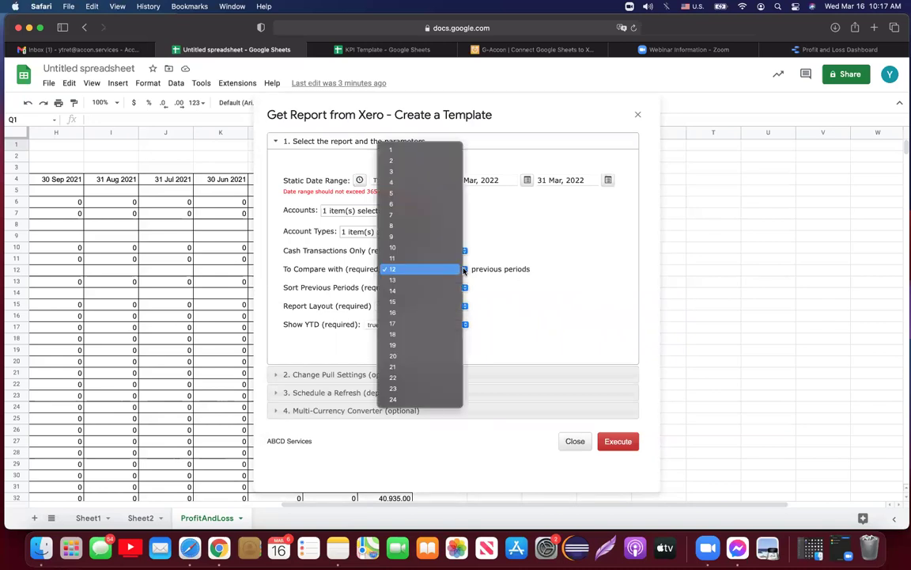
click(449, 192)
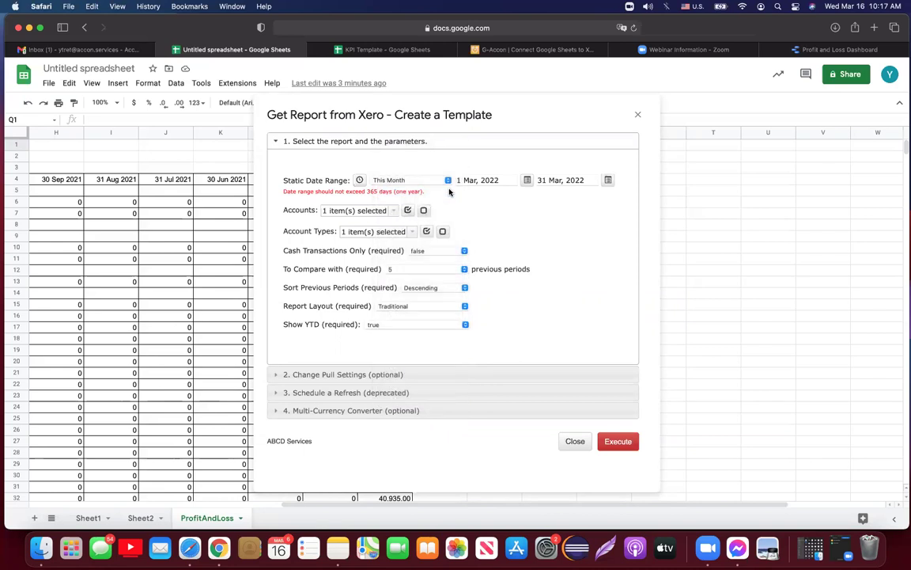
click(411, 375)
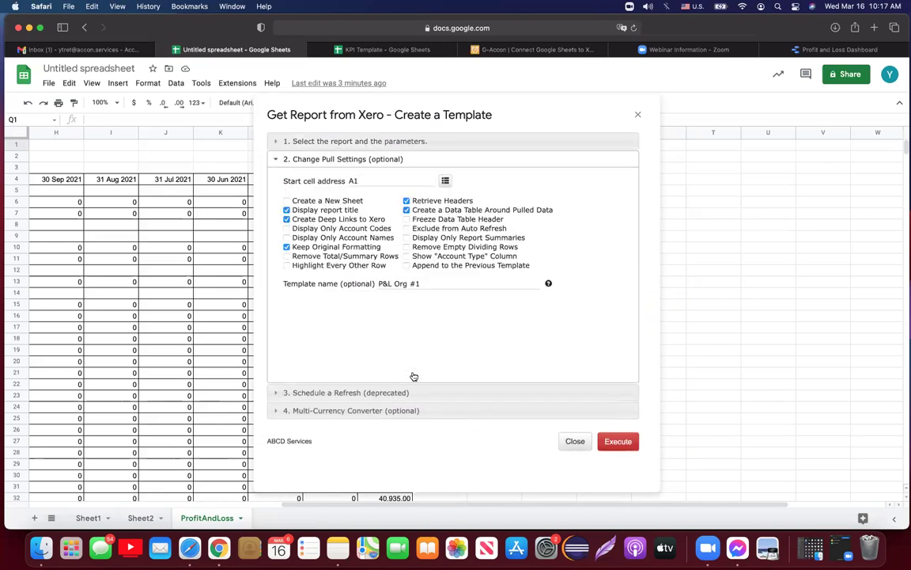
click(446, 181)
click(629, 444)
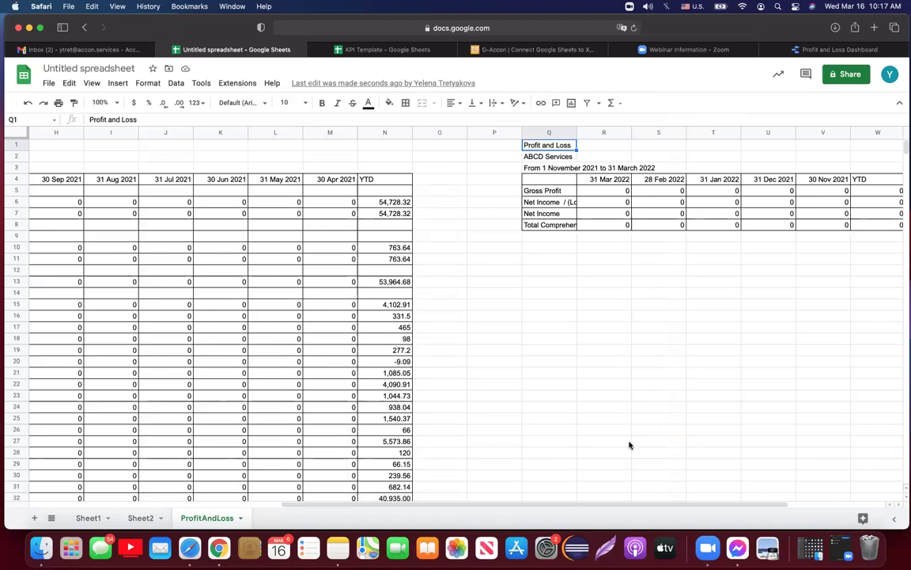
Step: Switch the G-Accon for XERO organisation back to Demo Company (AU)
scroll(629, 445, left, 4)
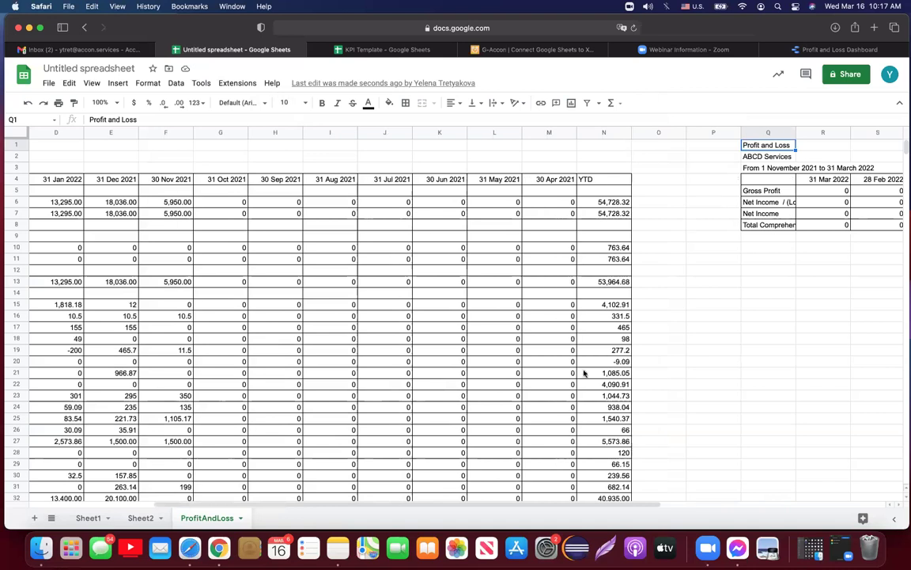
click(237, 83)
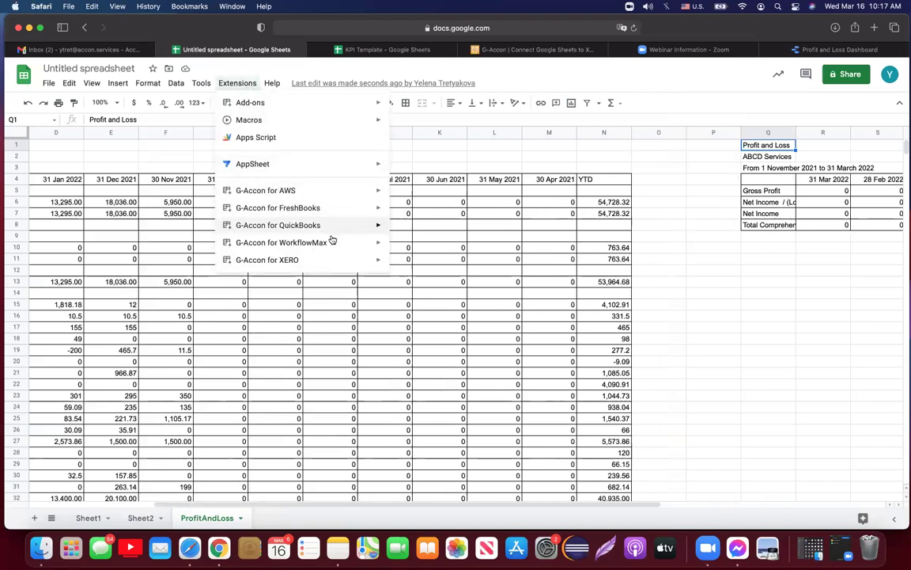
mouse_move(334, 264)
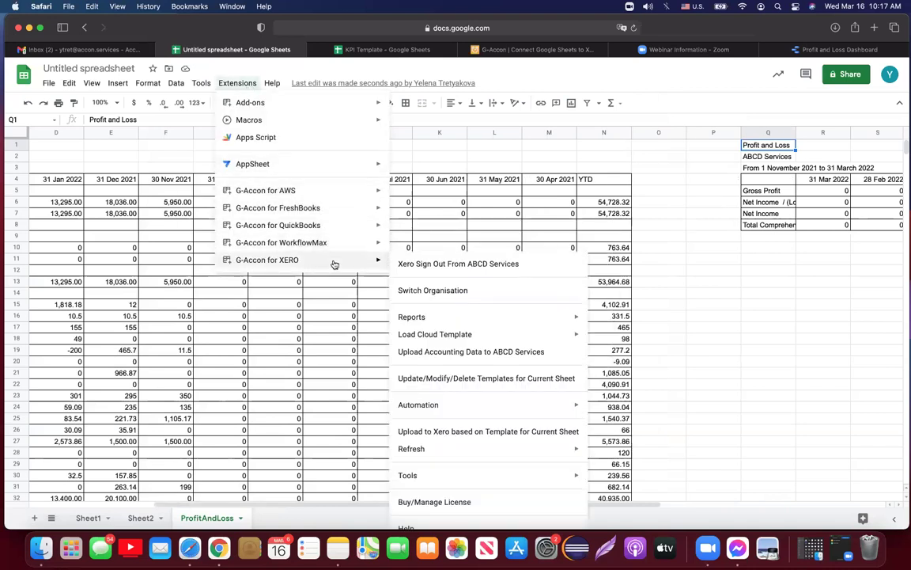
click(402, 290)
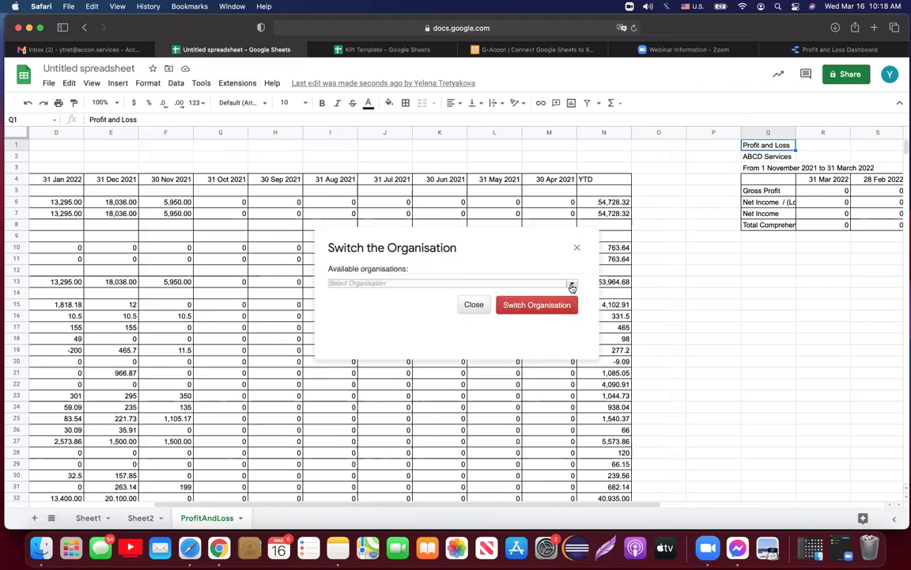
click(571, 284)
click(397, 307)
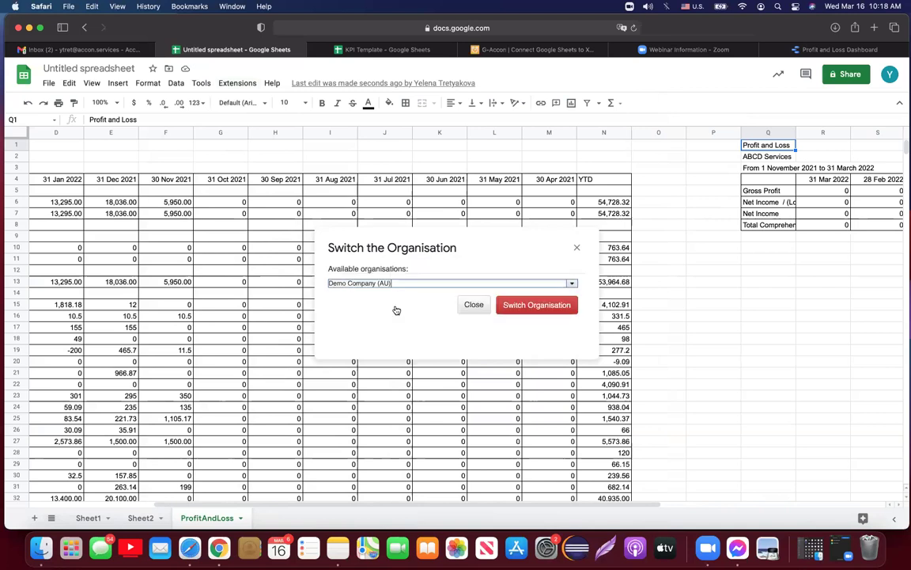
click(538, 306)
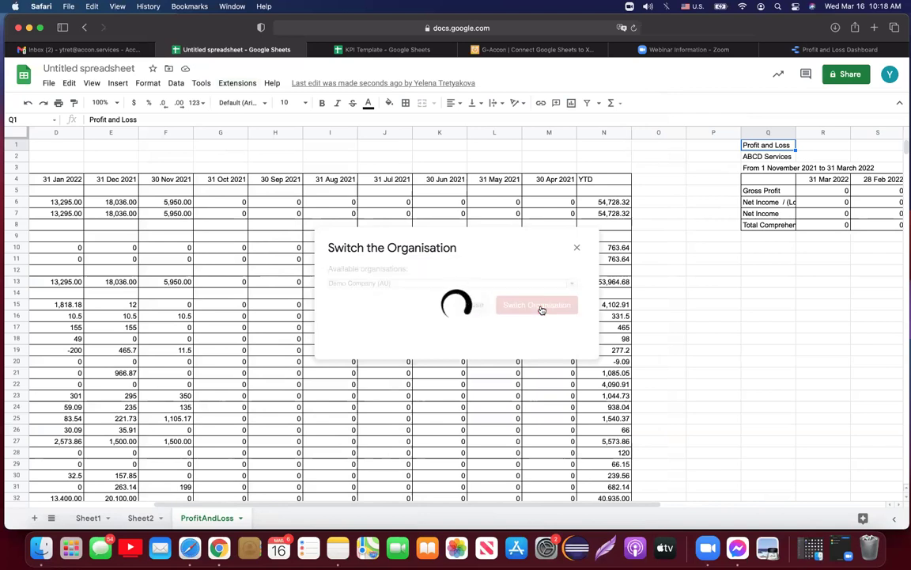
Step: Create a new G-Accon for XERO automation workflow named wk #1, with wk #1 also as its description
click(236, 83)
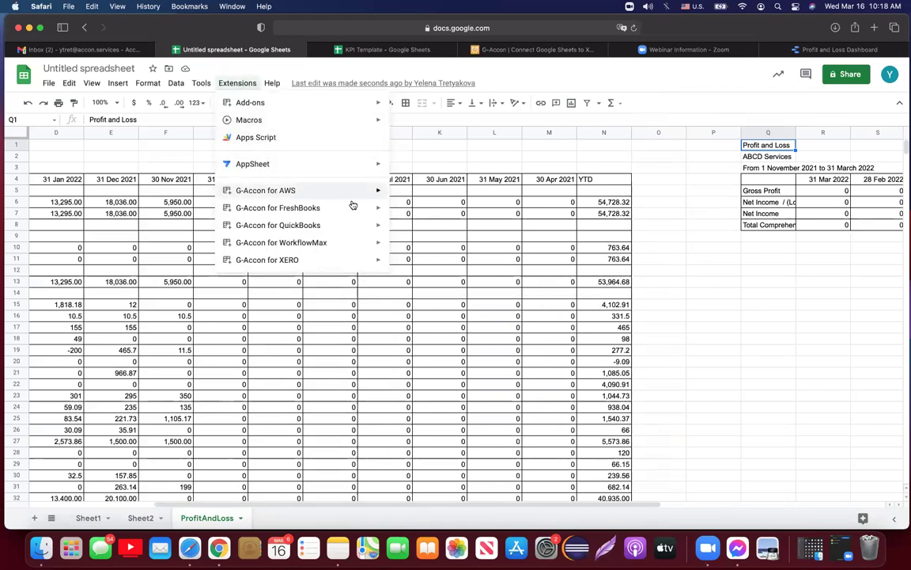
mouse_move(356, 225)
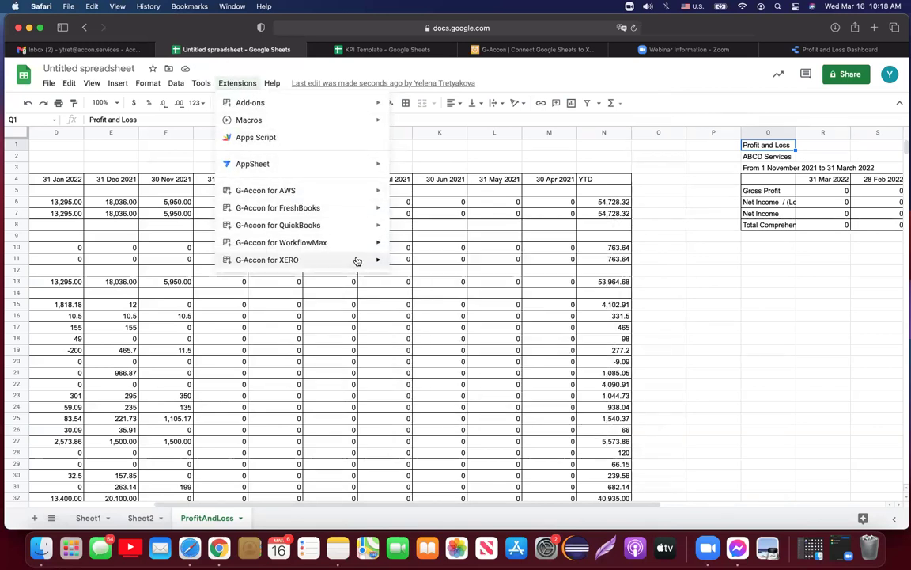
mouse_move(359, 262)
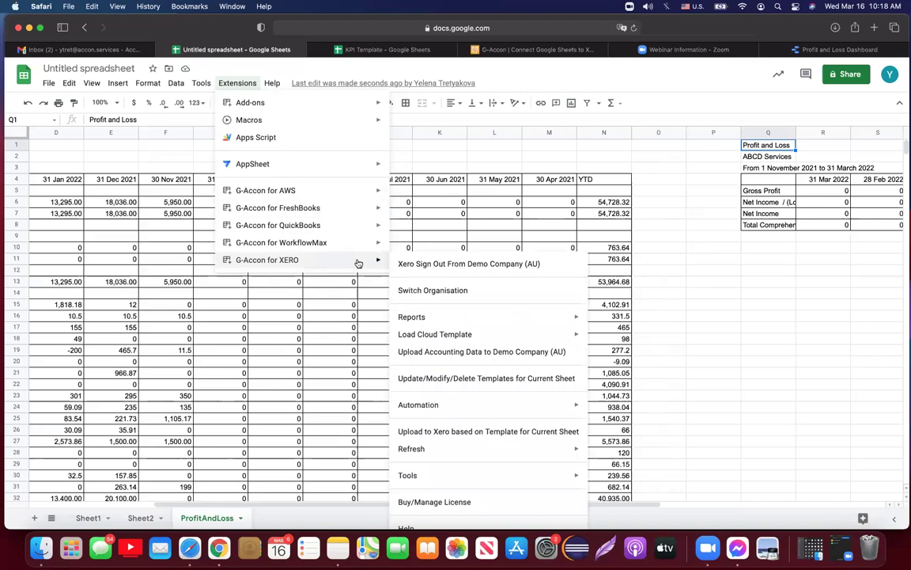
mouse_move(466, 408)
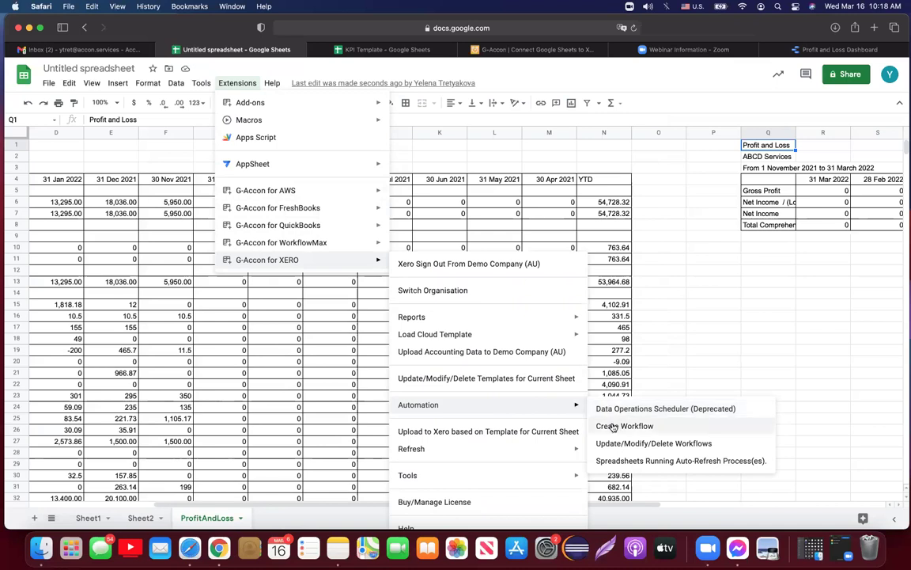
click(609, 426)
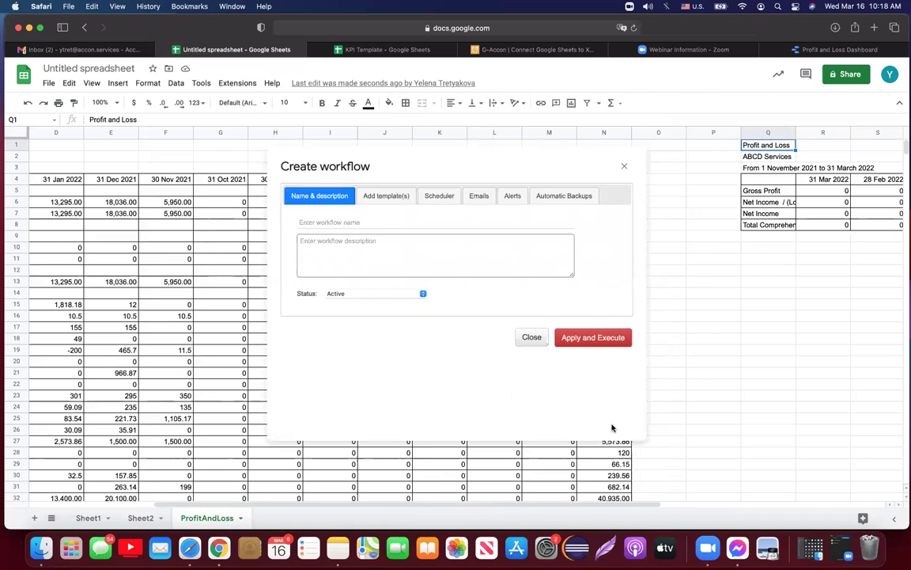
click(448, 222)
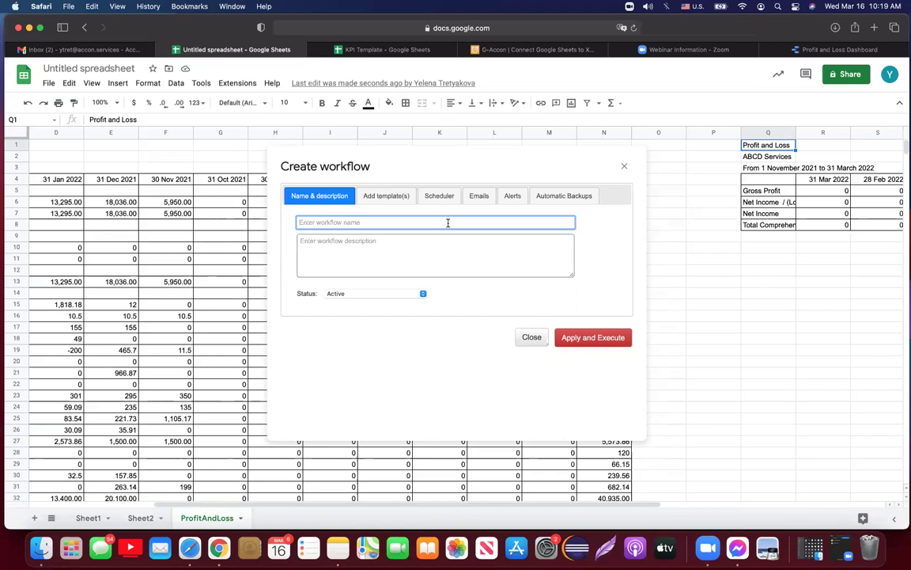
text(wk #1)
drag(318, 222, 293, 225)
key(super+c)
click(333, 244)
key(super+v)
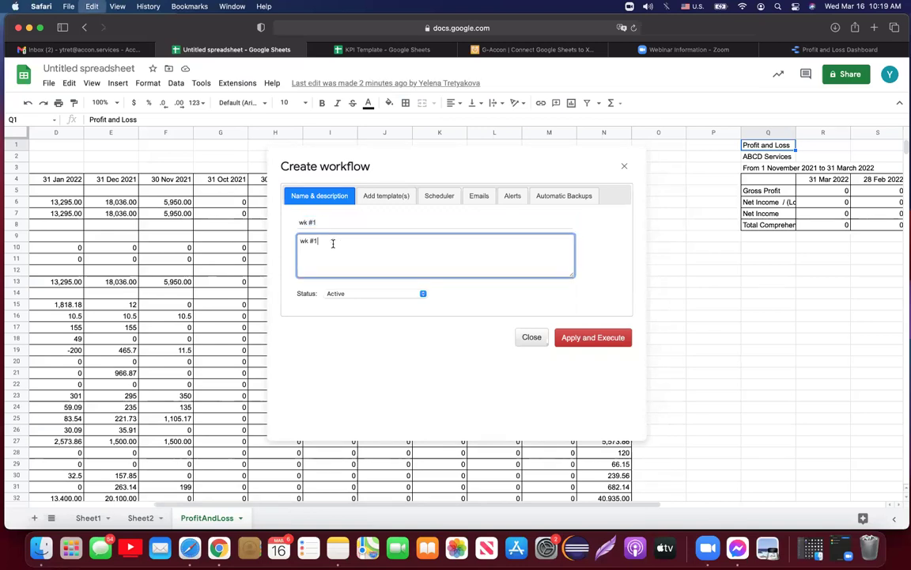
Step: Add the P&L Org #1 and P&L Org #2 report templates to the workflow's selected templates, in that order
click(385, 196)
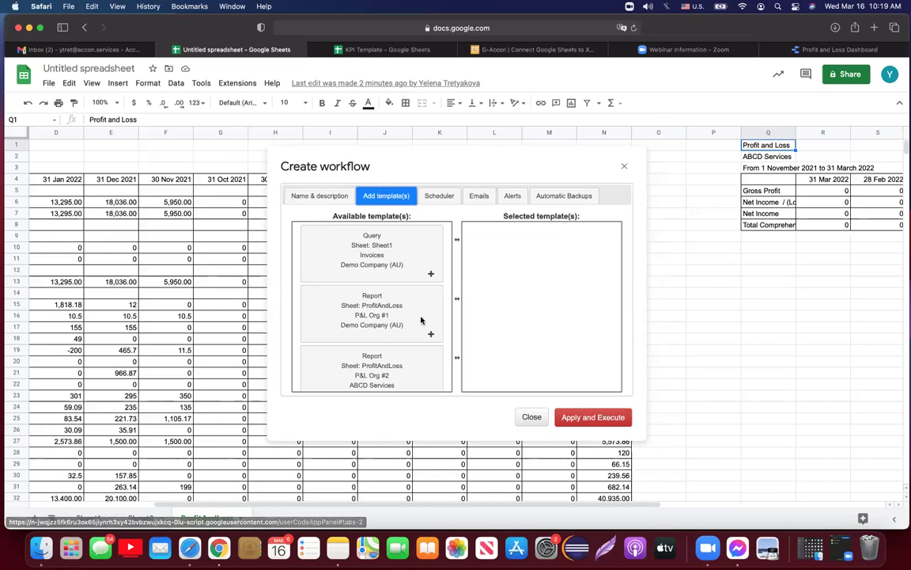
scroll(412, 320, down, 1)
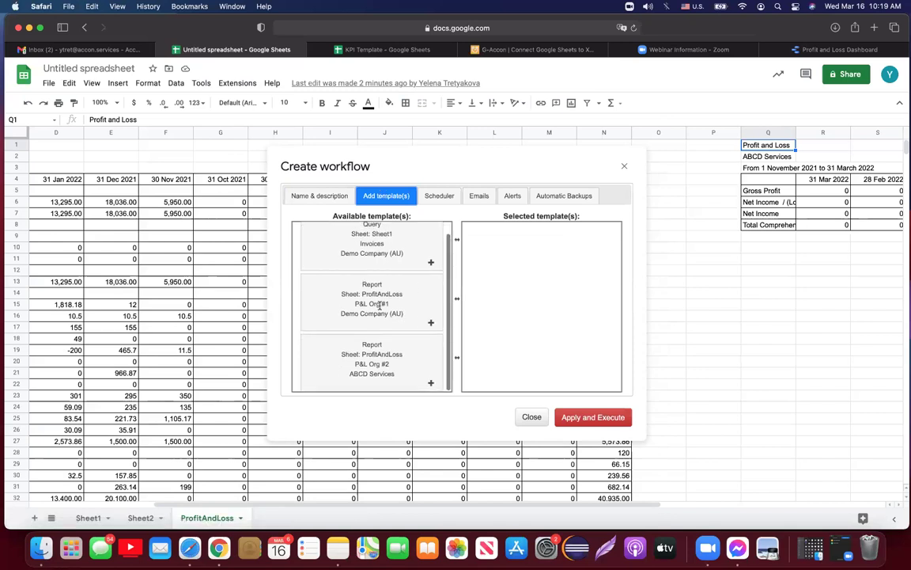
drag(402, 315, 538, 253)
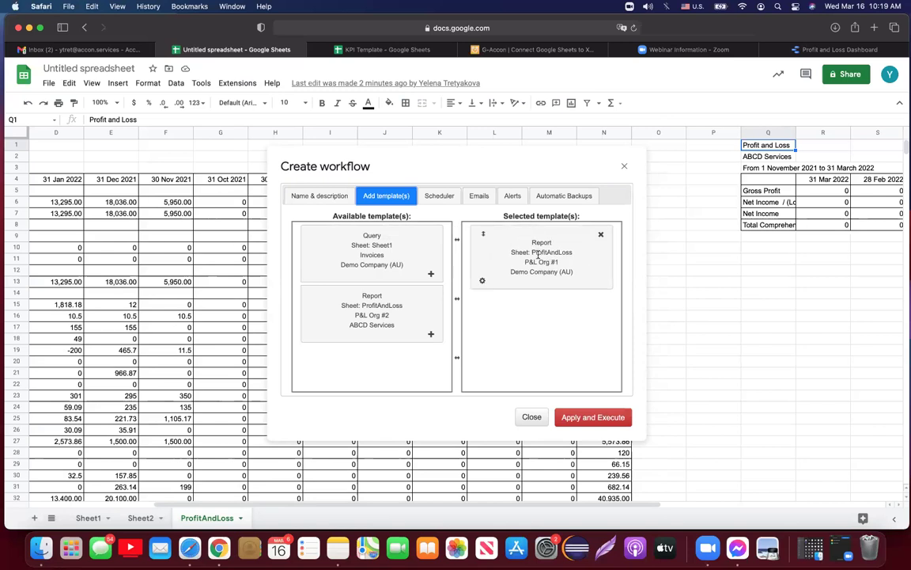
drag(367, 312, 548, 312)
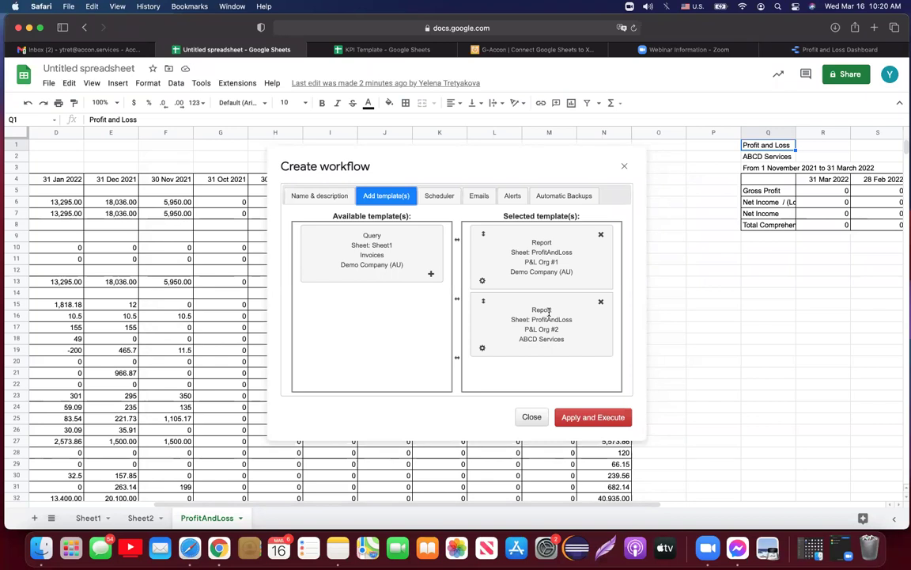
Step: Enable error email notification for the P&L Org #1 template and success email notification for the P&L Org #2 template
click(483, 282)
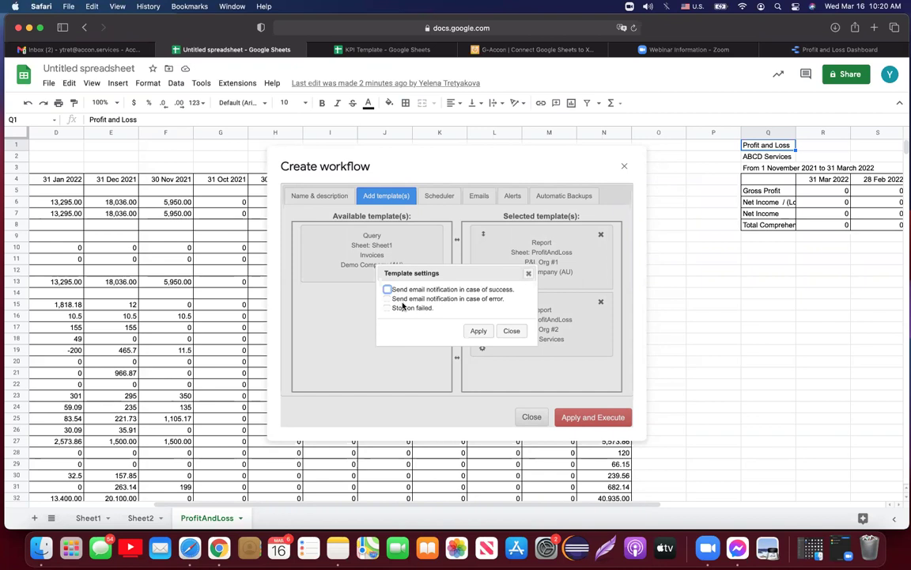
click(387, 298)
click(387, 309)
click(388, 308)
click(479, 330)
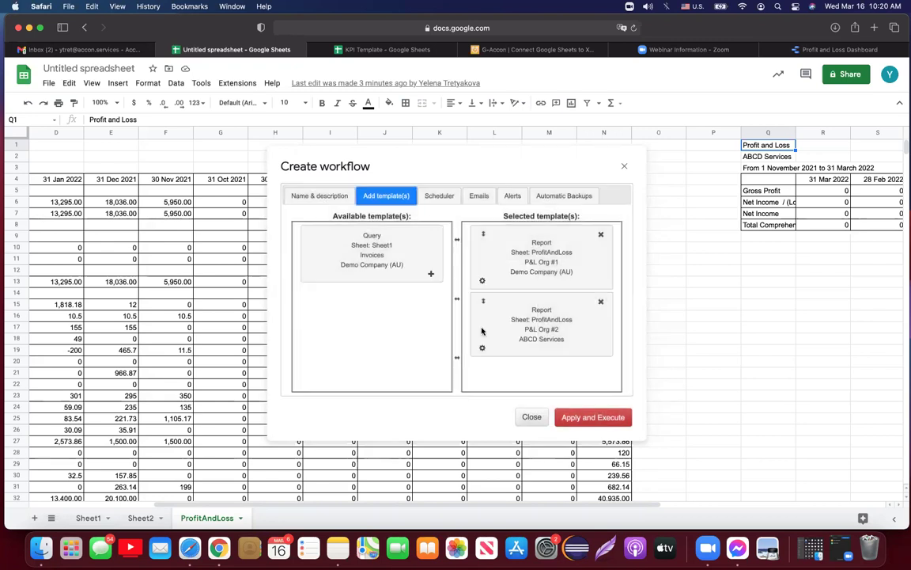
click(482, 348)
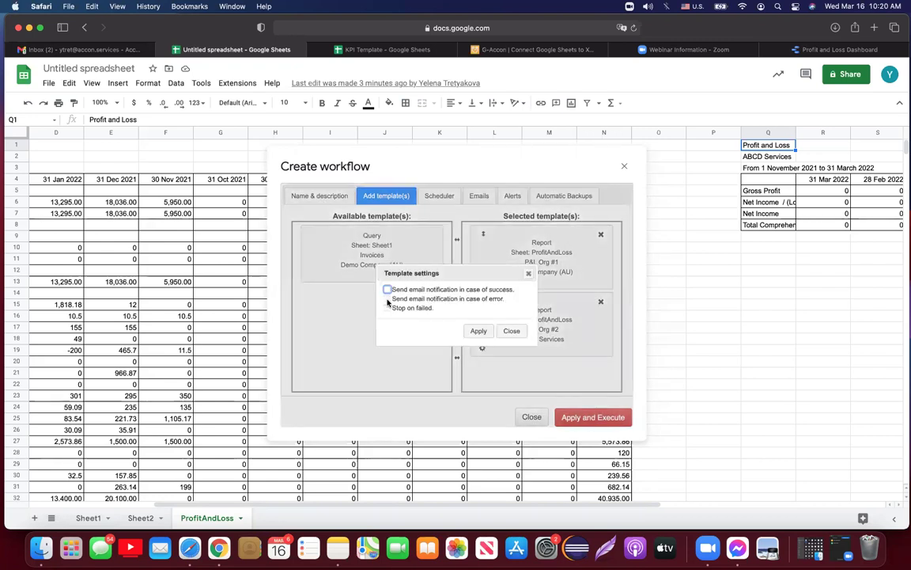
click(387, 290)
click(479, 331)
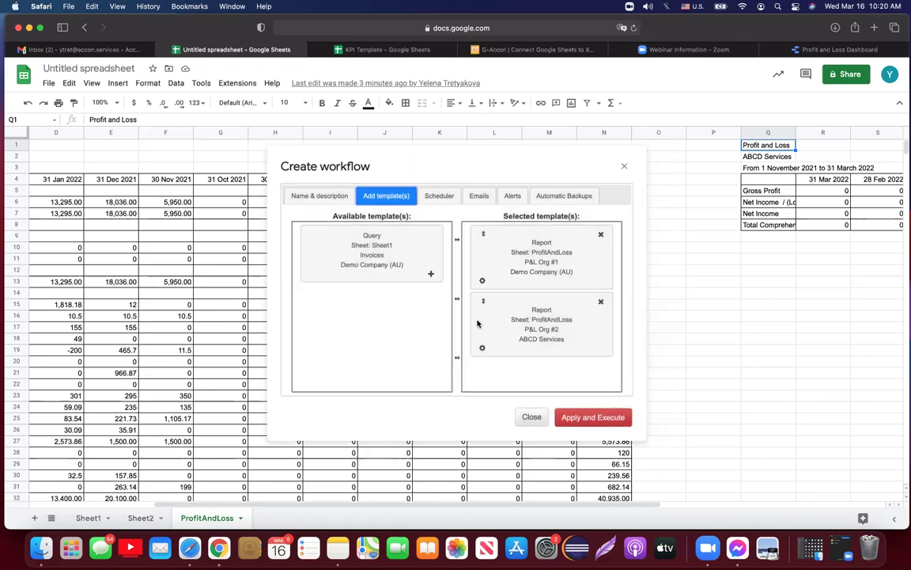
Step: Schedule the workflow to run daily around 2 a.m
click(440, 196)
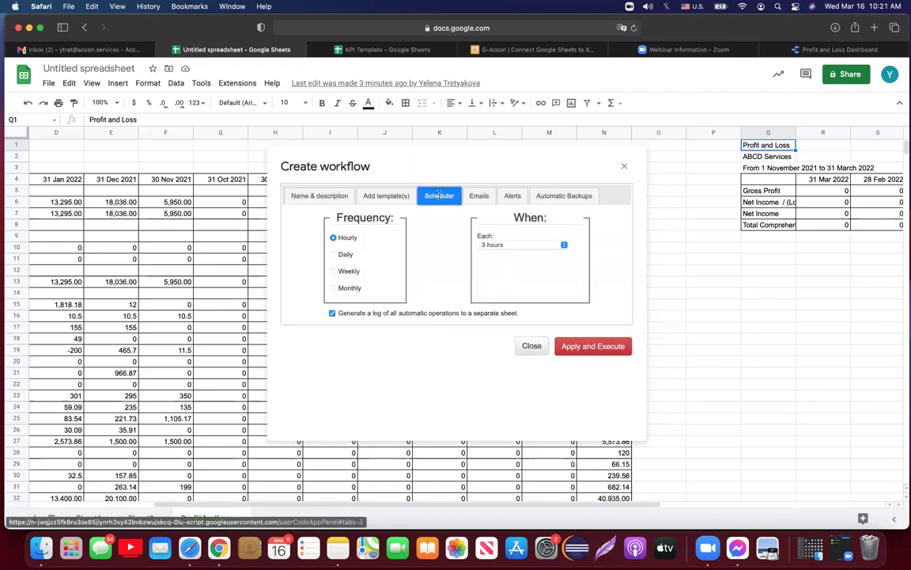
click(564, 245)
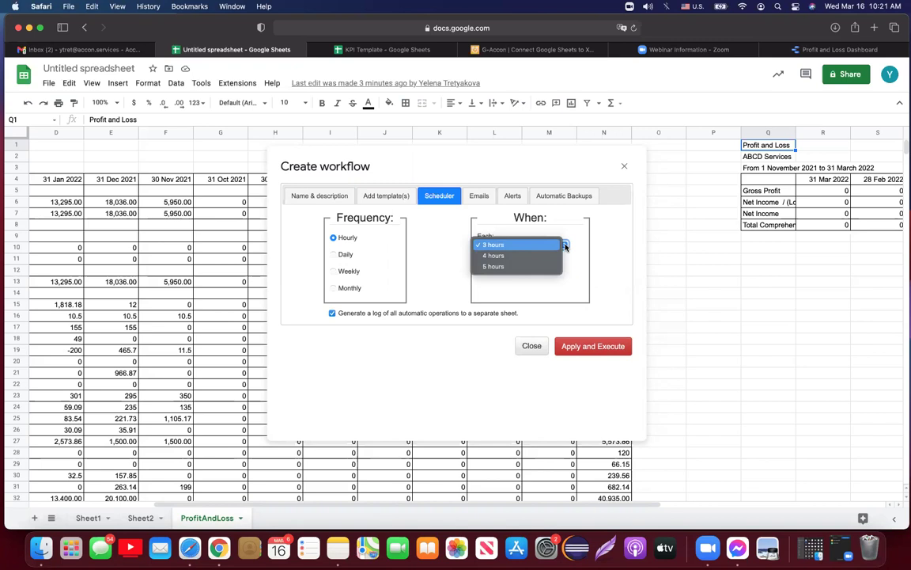
click(333, 256)
click(333, 255)
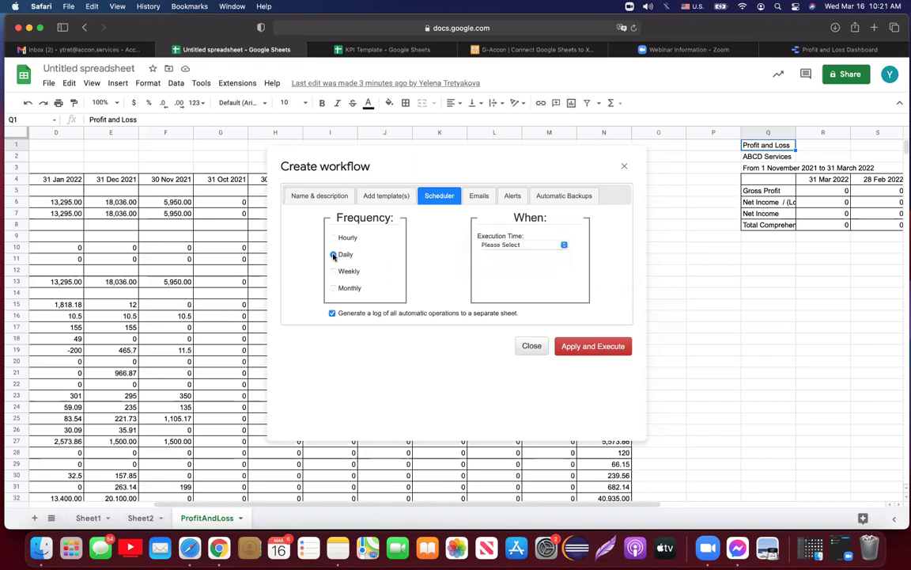
click(564, 245)
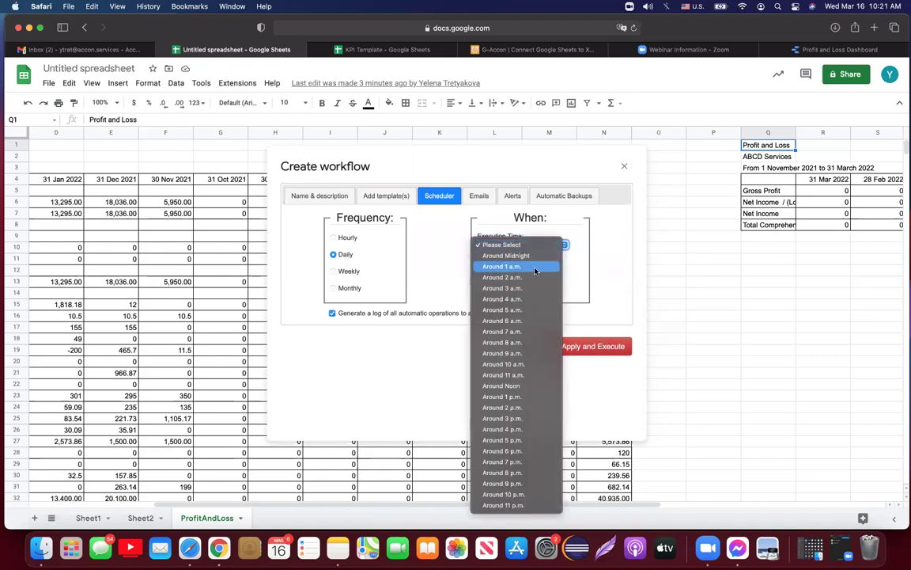
click(537, 277)
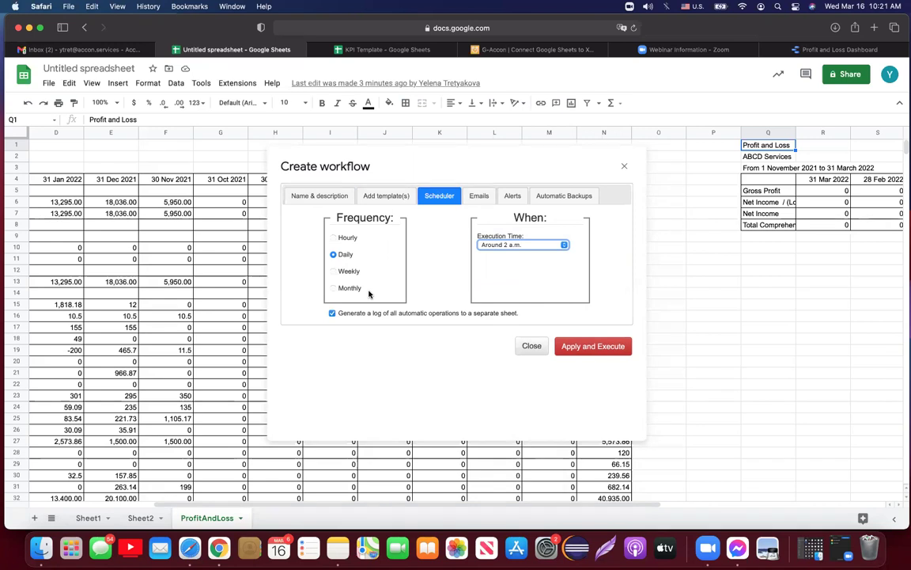
Step: Review the workflow's email attachment, alert and automatic backup options, and apply and execute the workflow
click(479, 197)
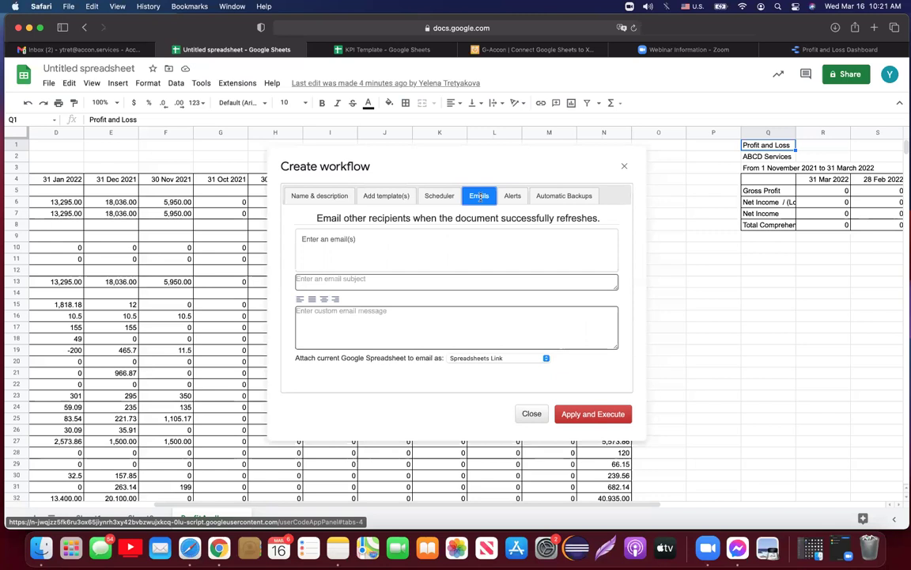
click(386, 243)
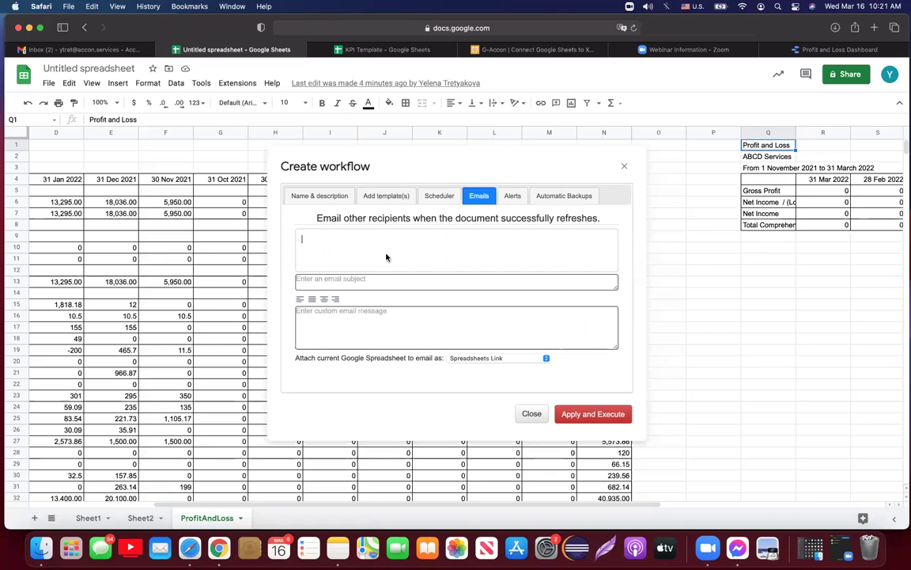
click(546, 359)
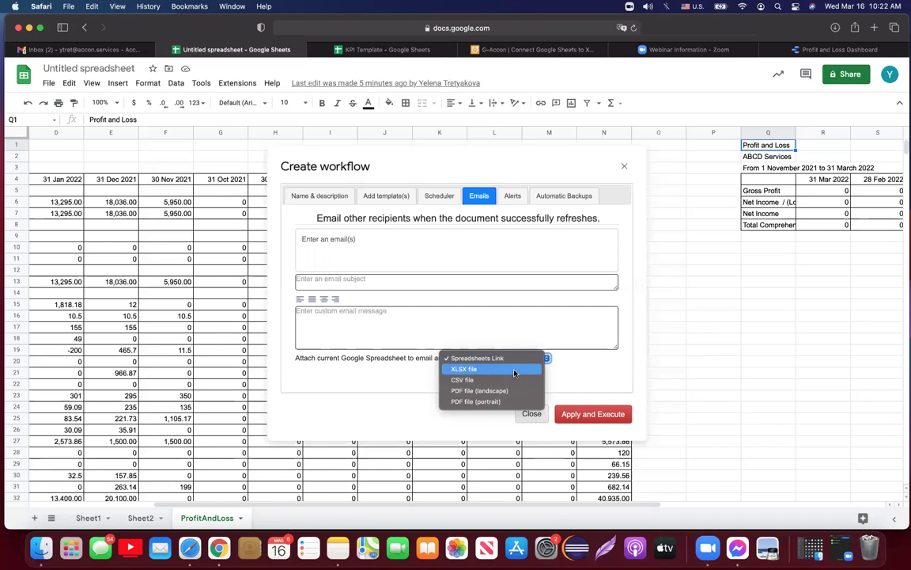
click(514, 197)
click(513, 196)
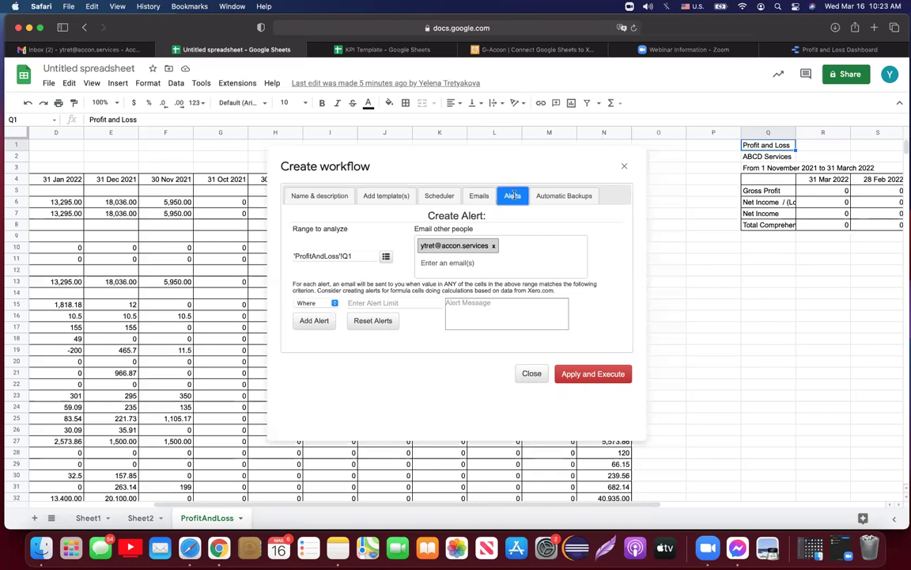
click(560, 196)
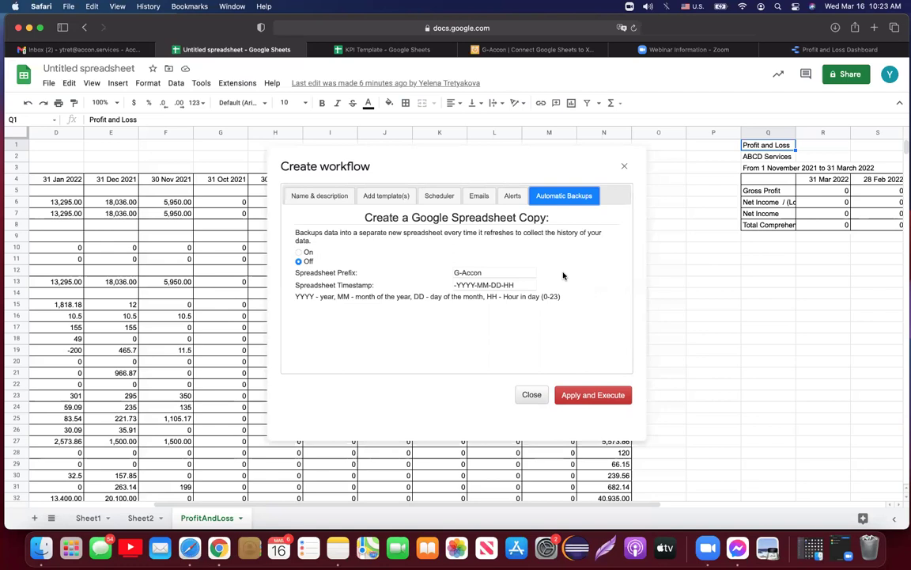
click(606, 398)
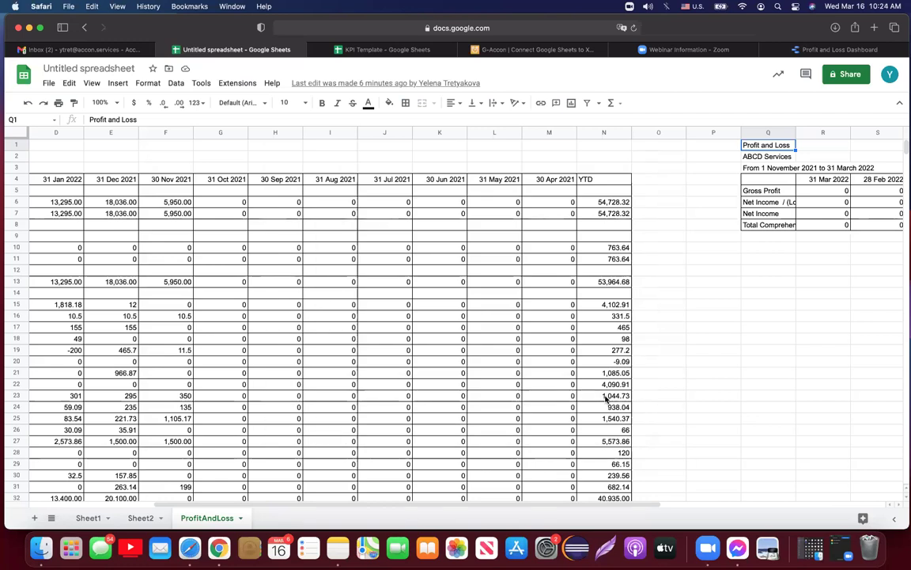
Step: Open the existing wk #1 workflow for updating, execute it immediately and close the workflow list
click(239, 83)
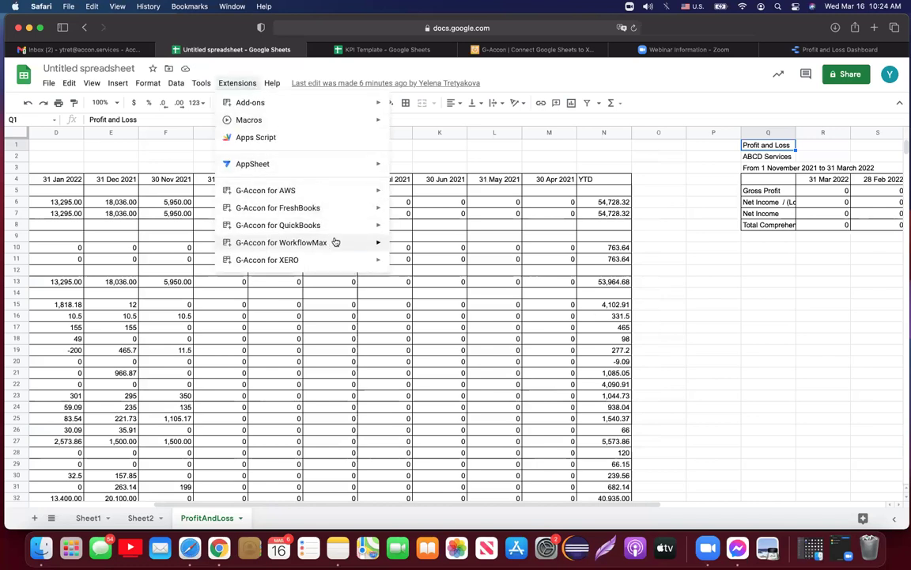
mouse_move(338, 262)
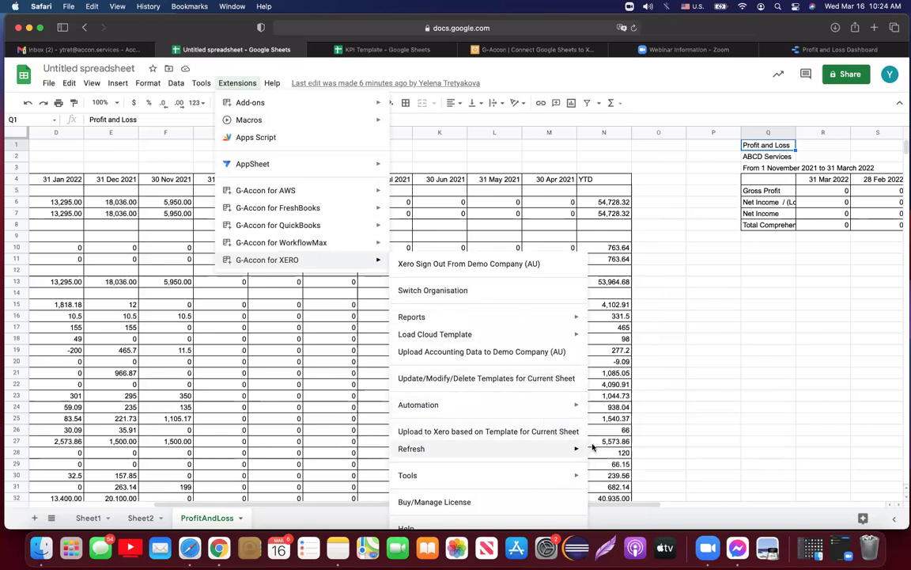
mouse_move(556, 412)
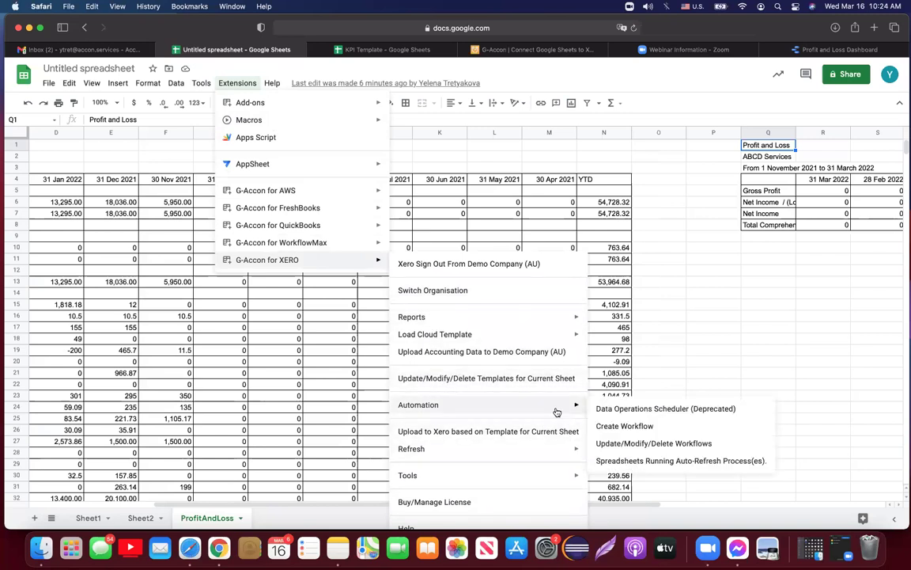
click(623, 445)
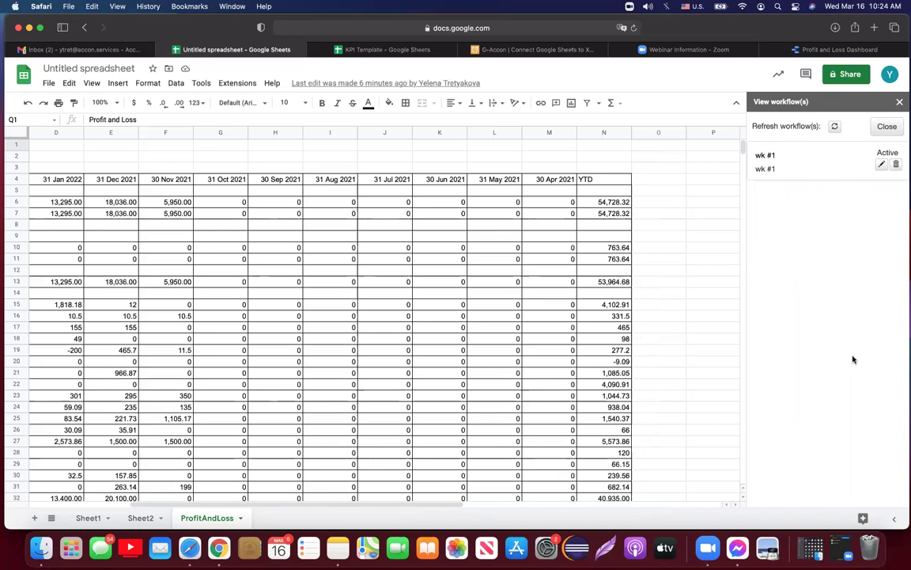
click(762, 156)
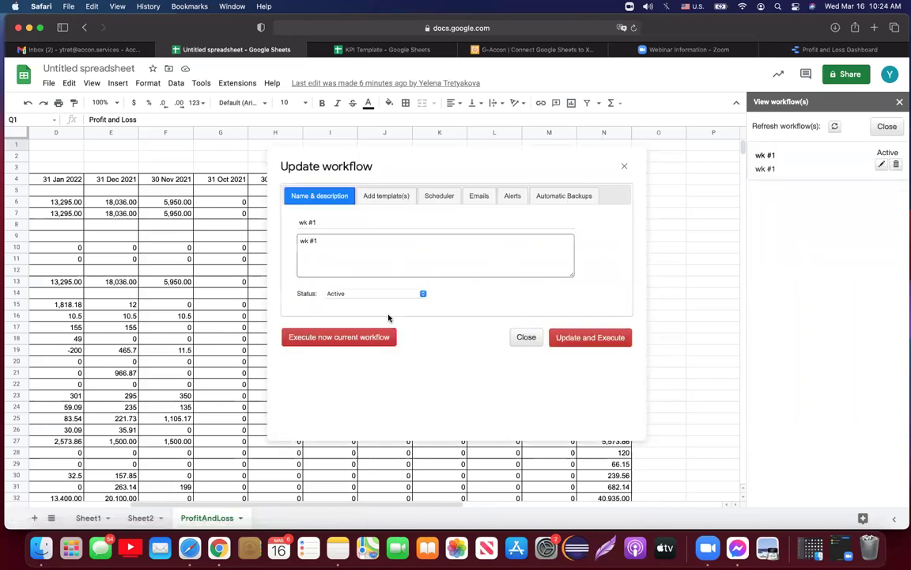
click(366, 340)
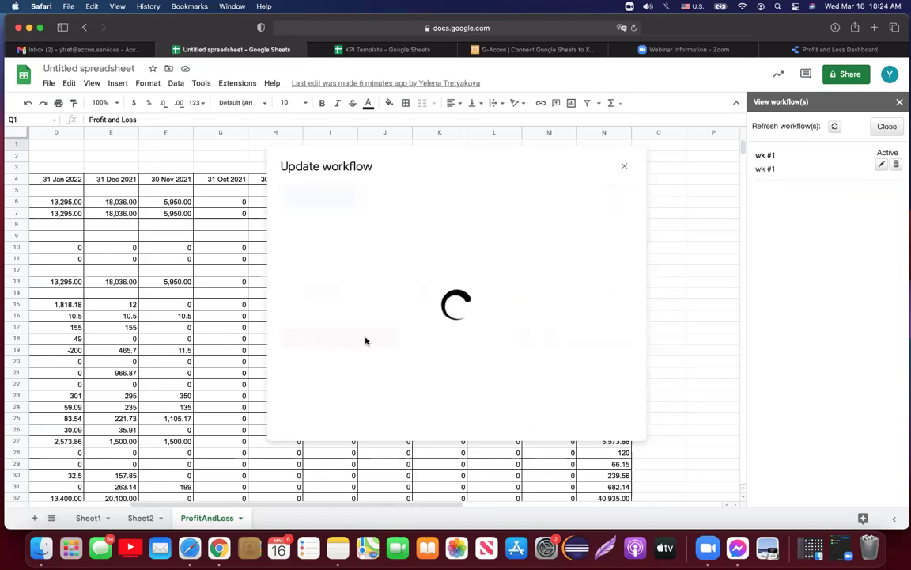
click(900, 102)
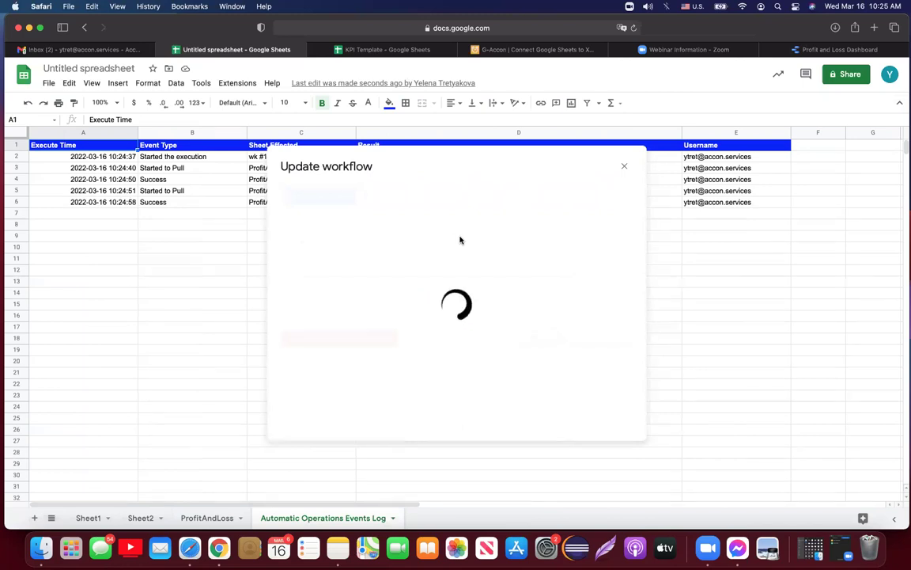
Step: Examine the wk #1 start entry and the P&L Org #1 result in the Automatic Operations Events Log sheet
click(222, 158)
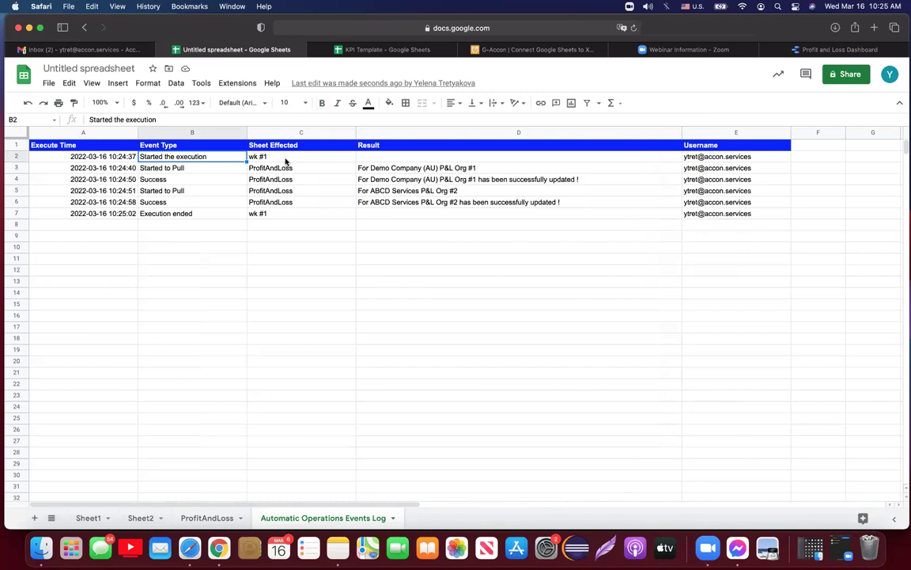
click(374, 181)
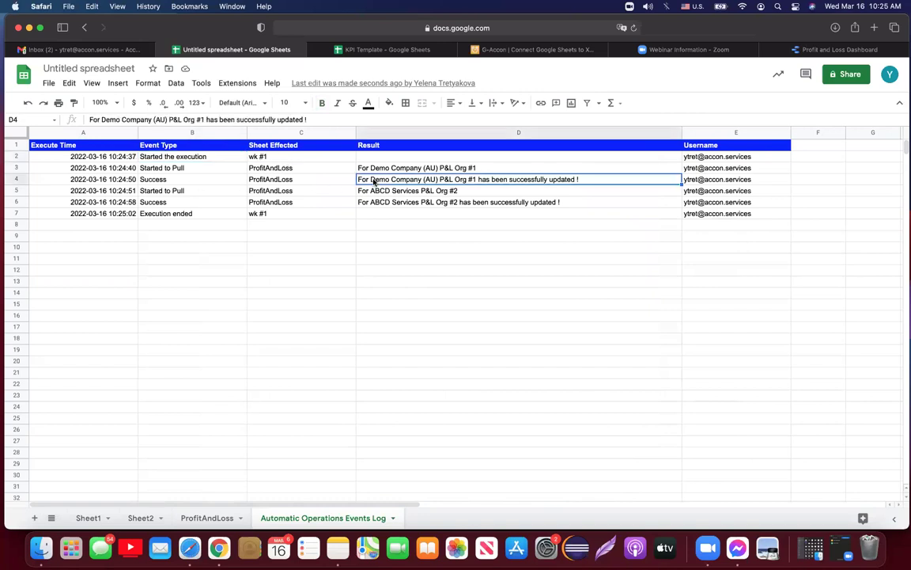
Step: Review the pull and success events logged for P&L Org #1 and P&L Org #2 in the Automatic Operations Events Log
click(399, 170)
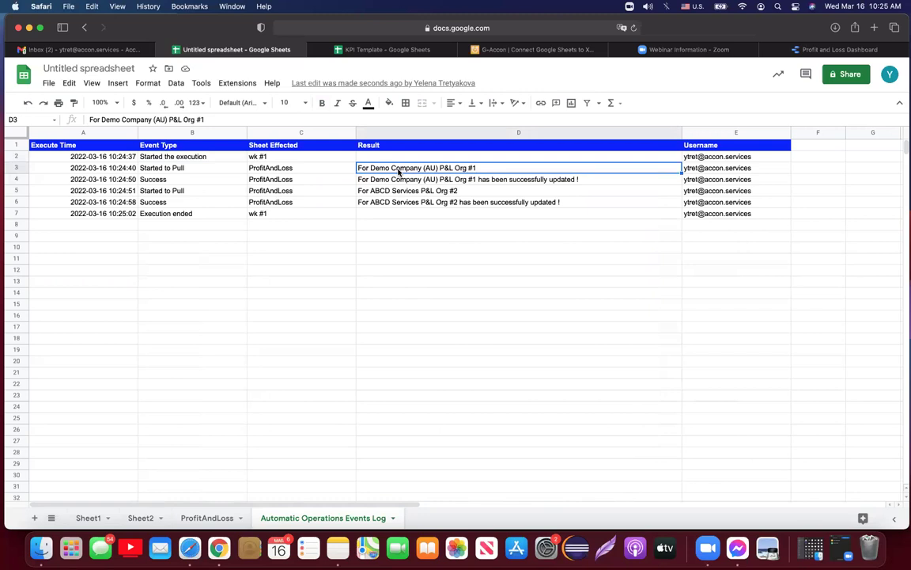
click(197, 182)
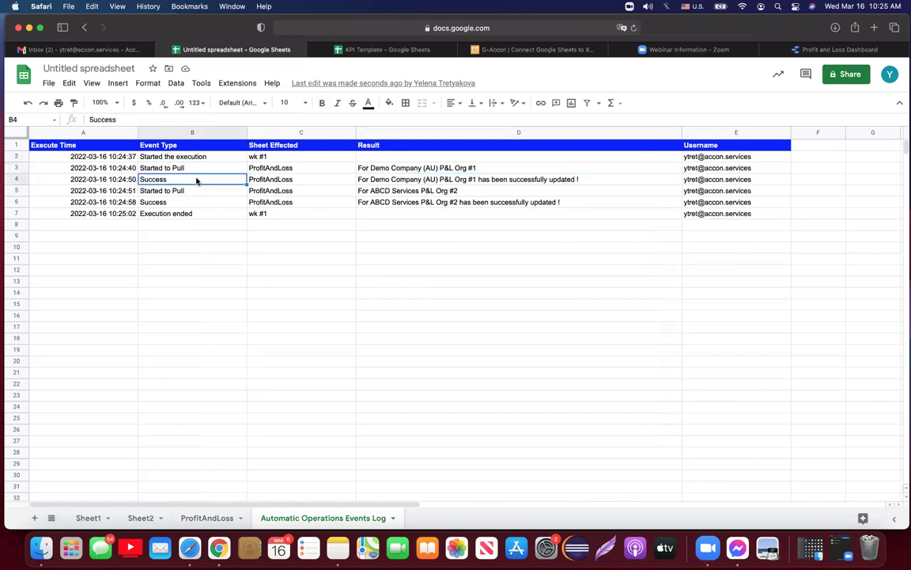
click(398, 191)
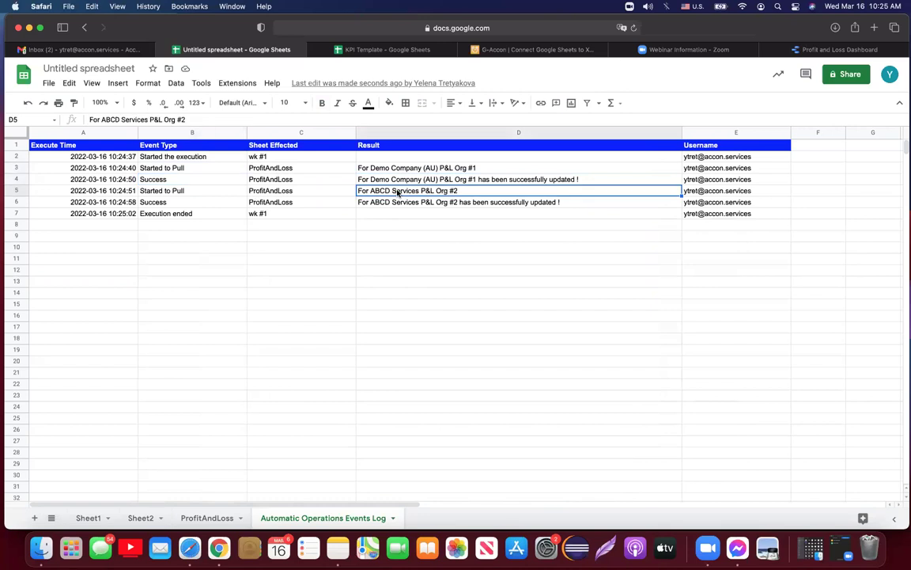
click(199, 206)
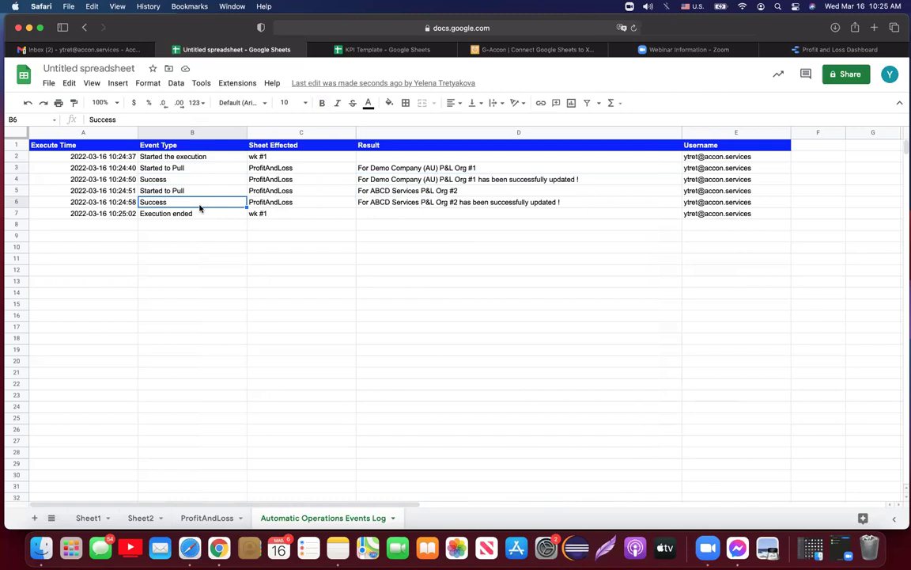
Step: Manually refresh the Xero data in the ProfitAndLoss sheet only and dismiss the refresh dialog
click(209, 519)
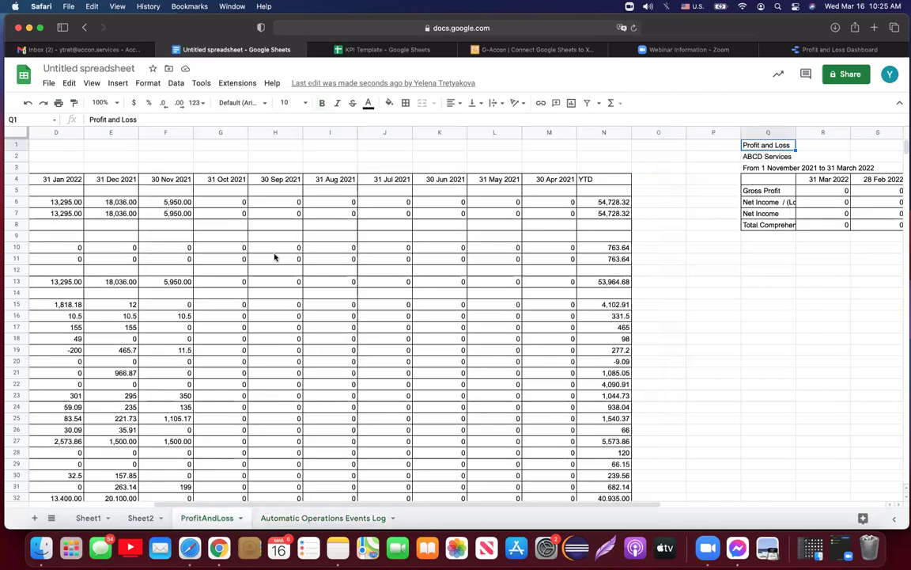
click(237, 82)
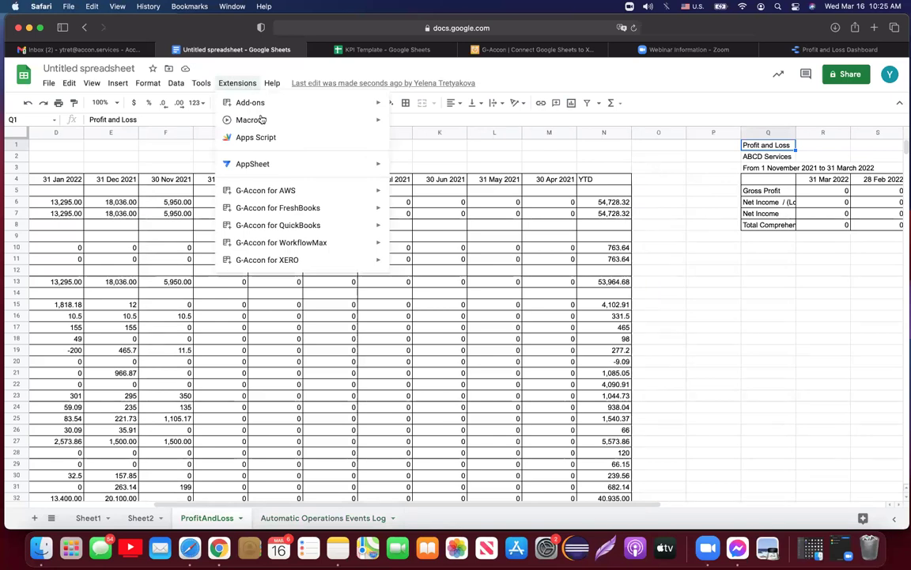
mouse_move(331, 261)
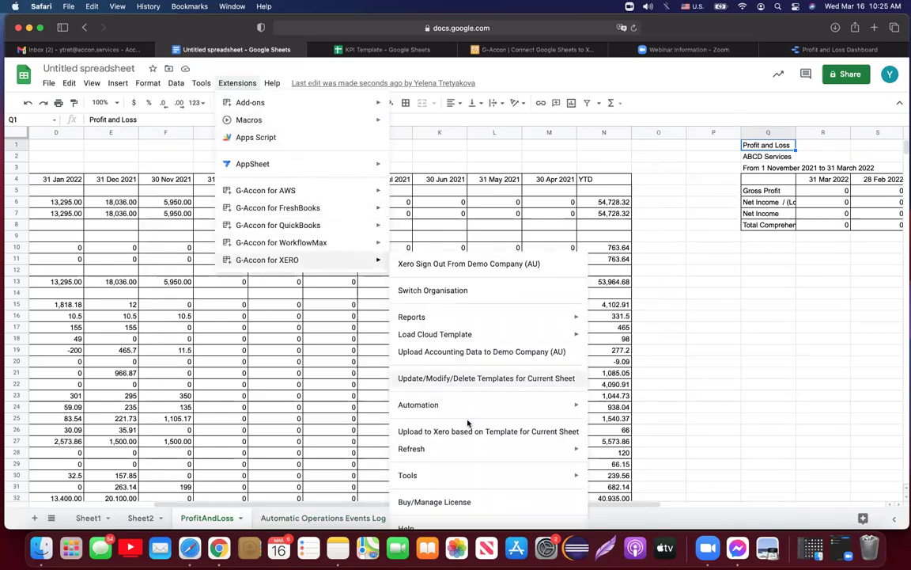
mouse_move(574, 454)
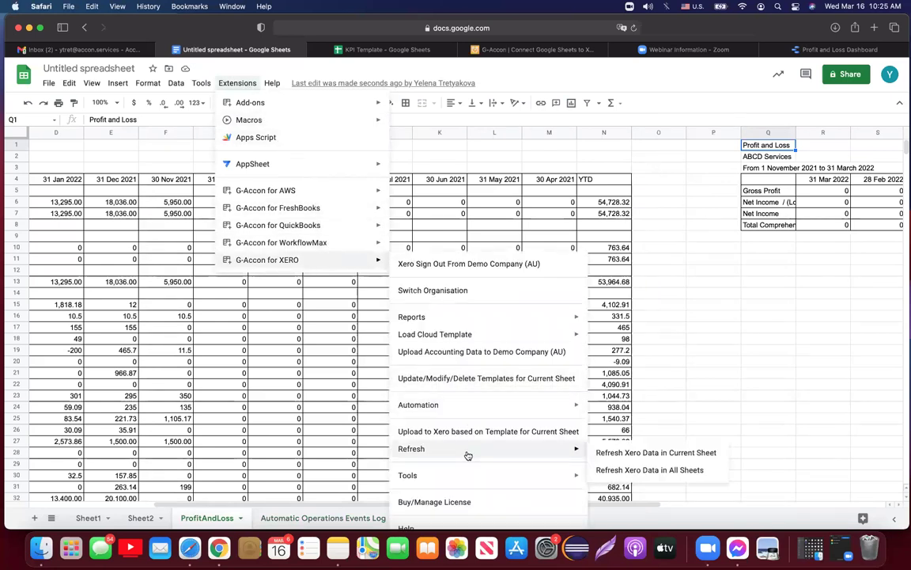
click(616, 452)
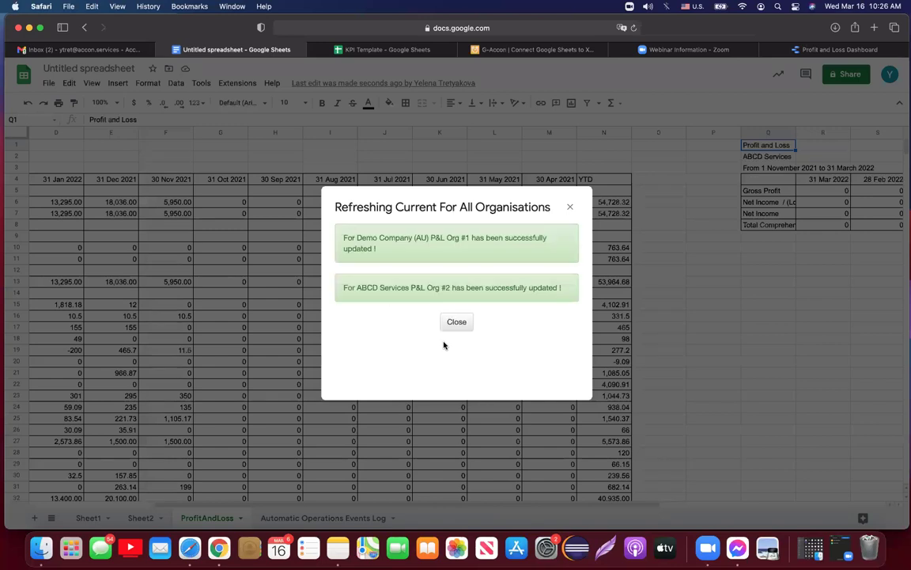
click(569, 206)
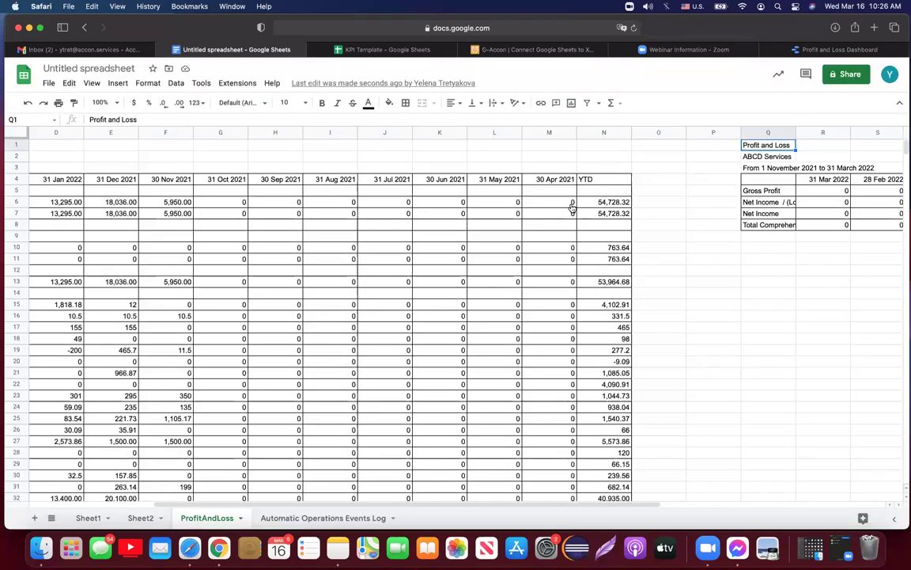
Step: Check the Automatic Operations Events Log again and return to the first columns of the ProfitAndLoss sheet
click(358, 517)
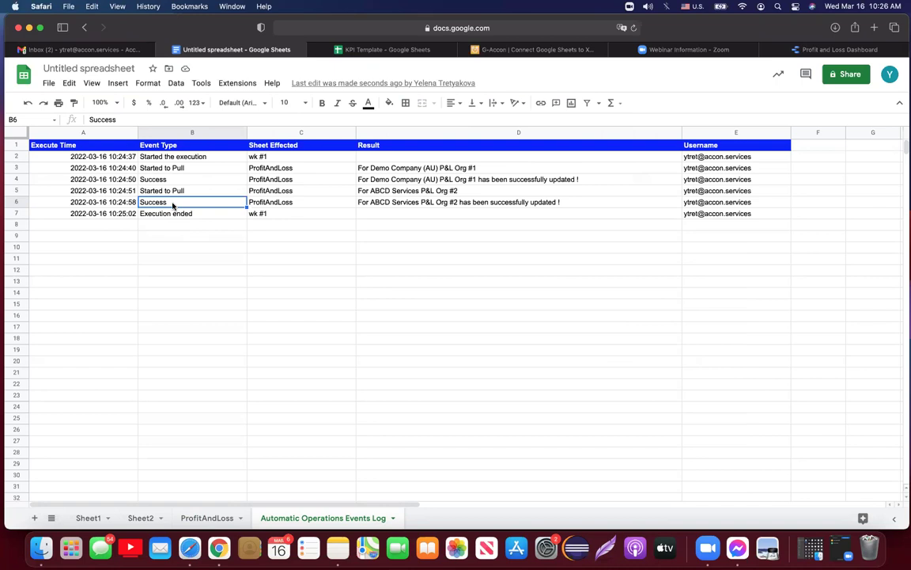
click(200, 518)
drag(264, 504, 67, 503)
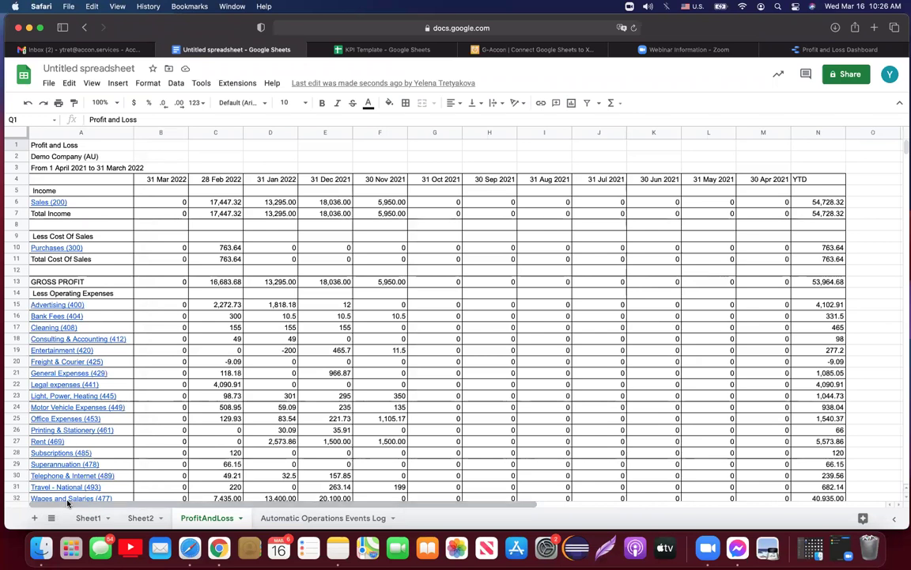
Step: Start a custom accounting report template for Demo Company (AU) and choose Invoices as its data table
click(238, 83)
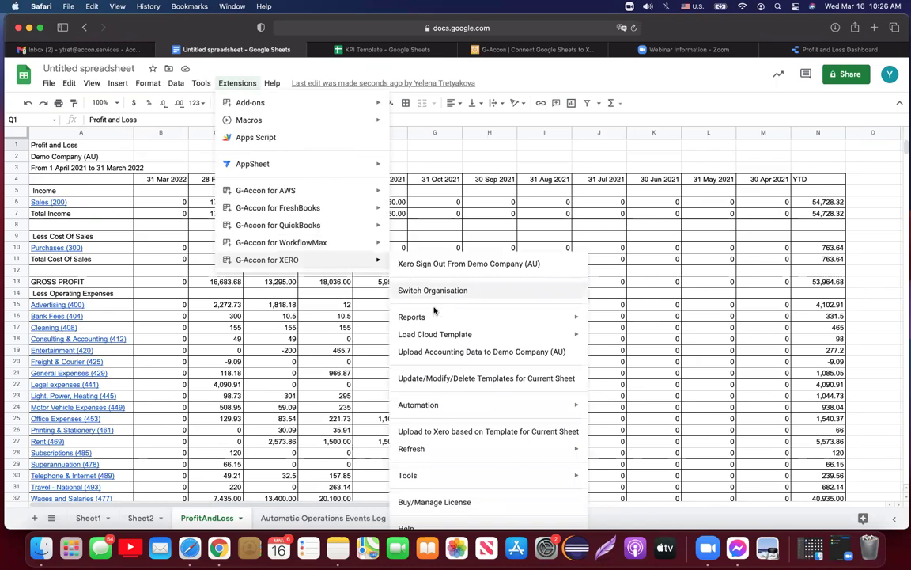
mouse_move(440, 320)
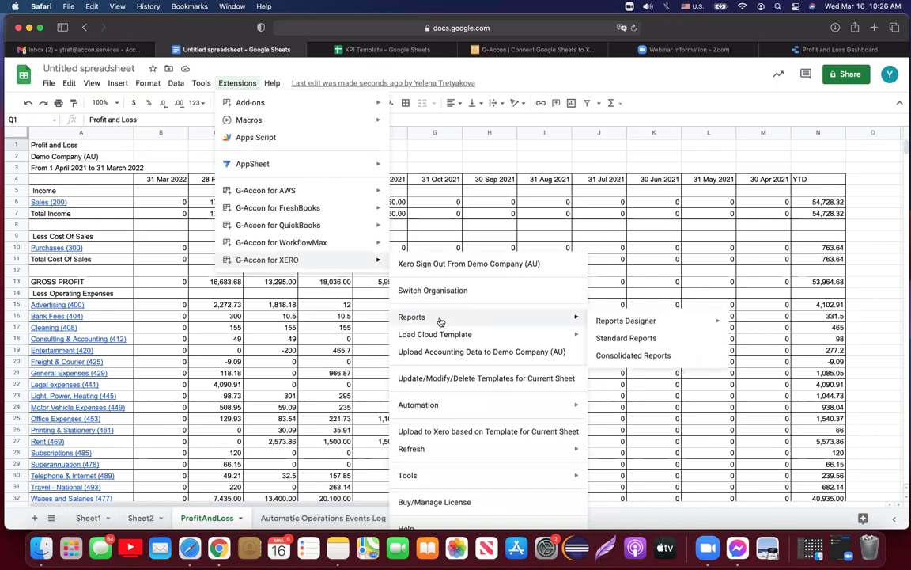
mouse_move(595, 323)
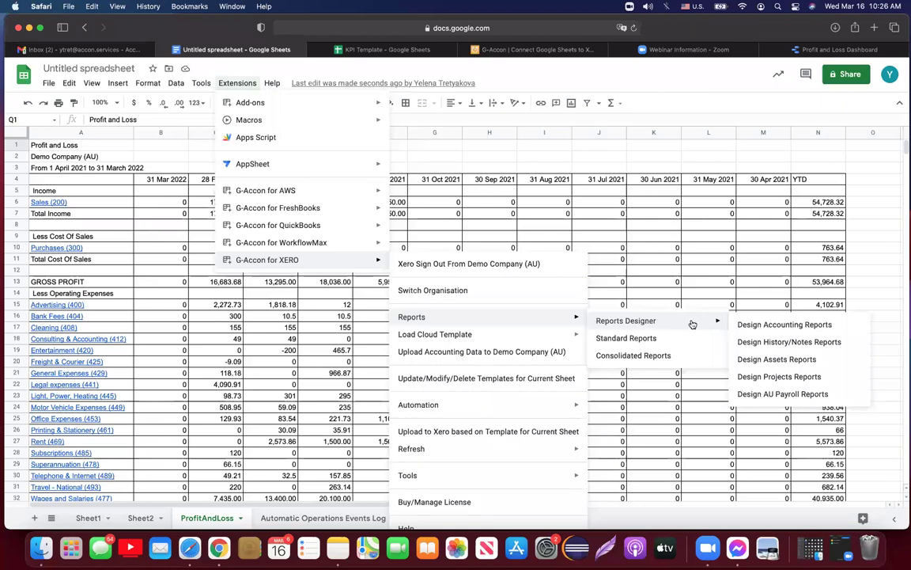
click(751, 327)
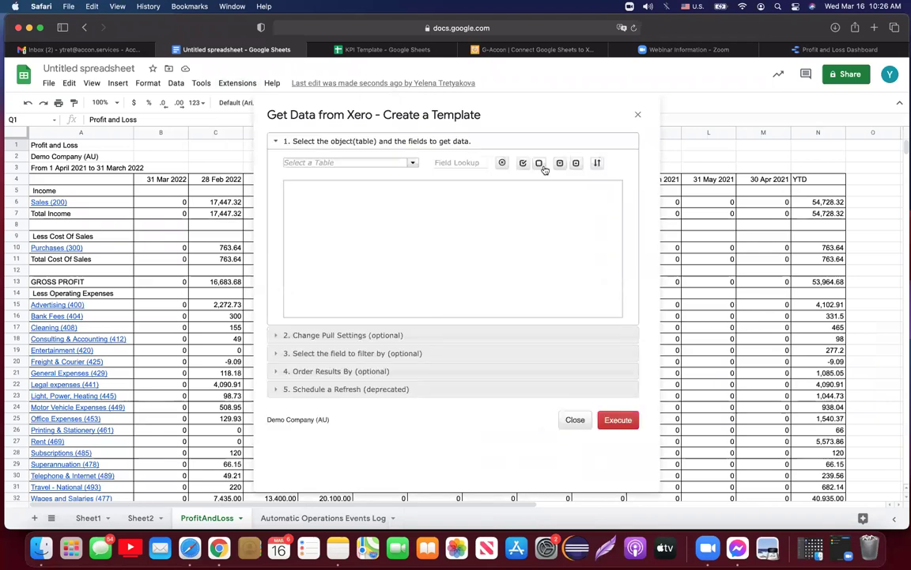
click(412, 164)
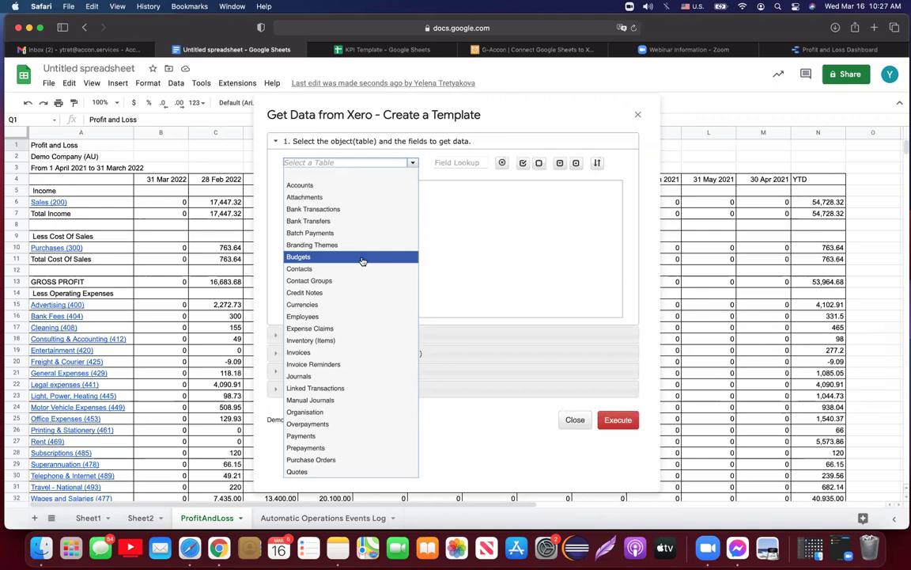
scroll(372, 362, down, 3)
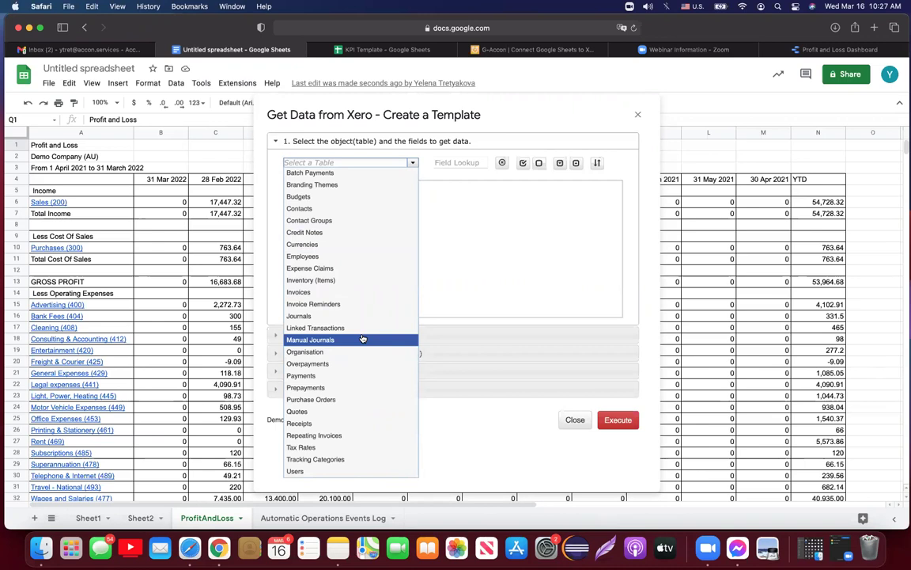
click(347, 292)
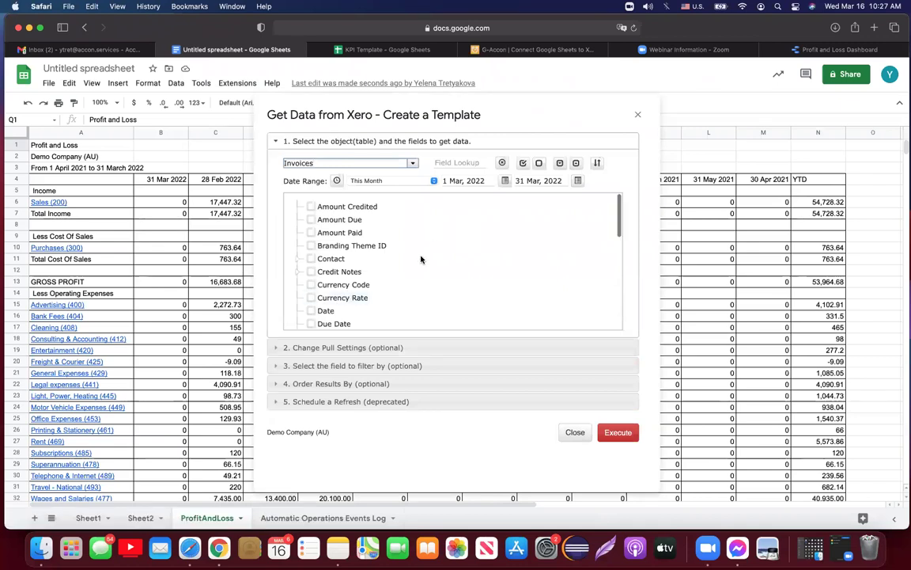
Step: Look through the Contact subfields and include the Amount Due and Amount Paid invoice fields in the template
scroll(420, 259, down, 2)
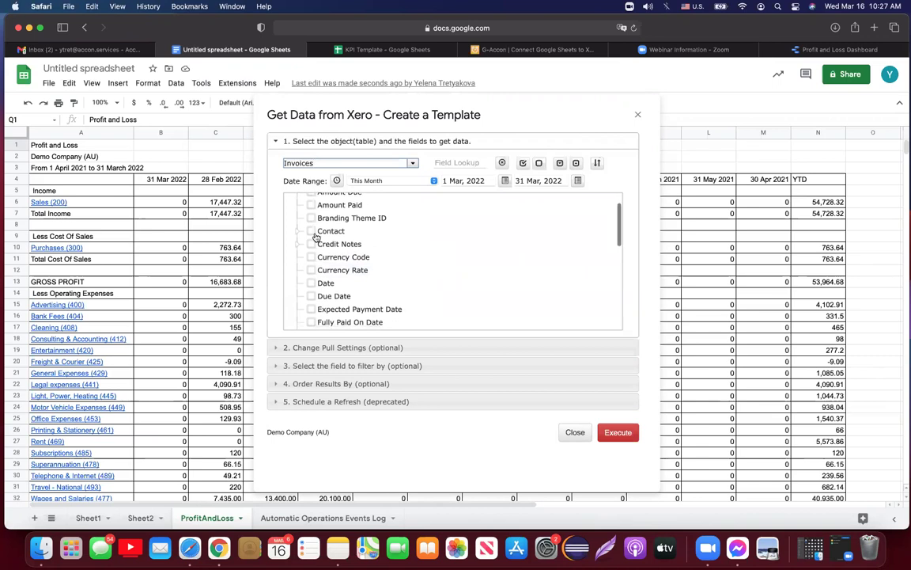
click(297, 232)
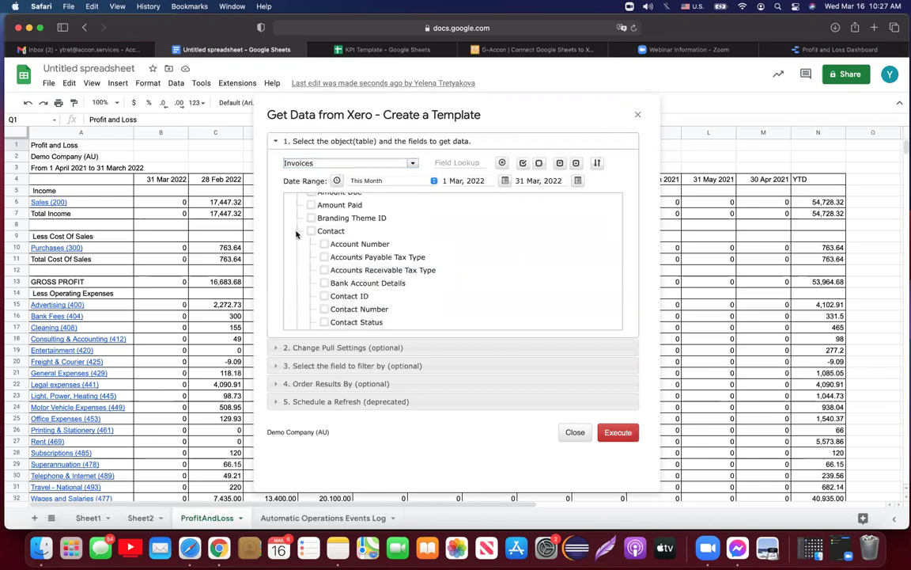
click(298, 232)
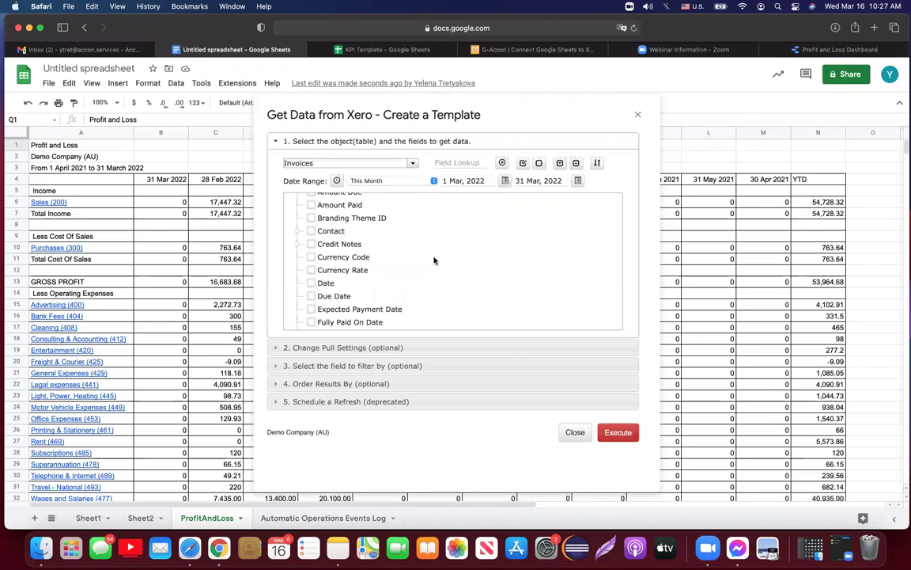
scroll(449, 258, up, 2)
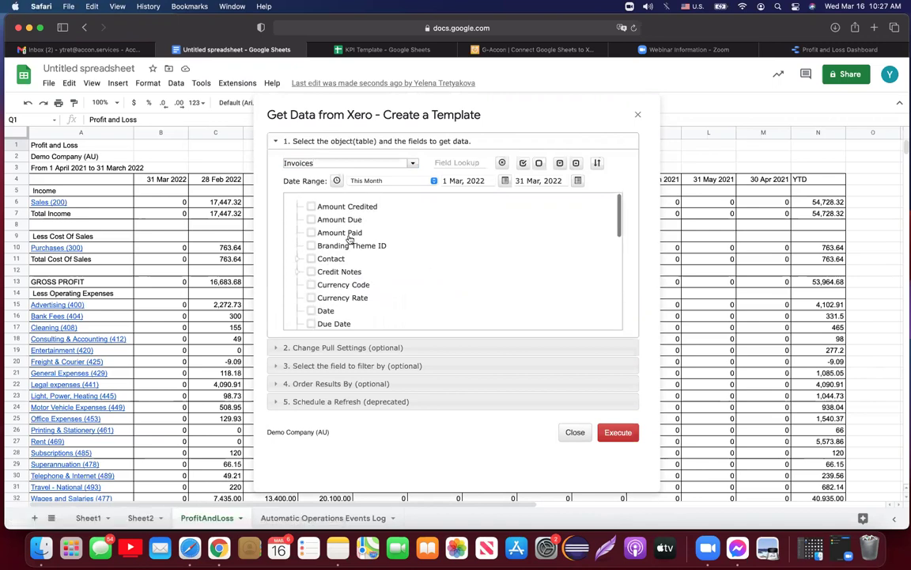
click(312, 220)
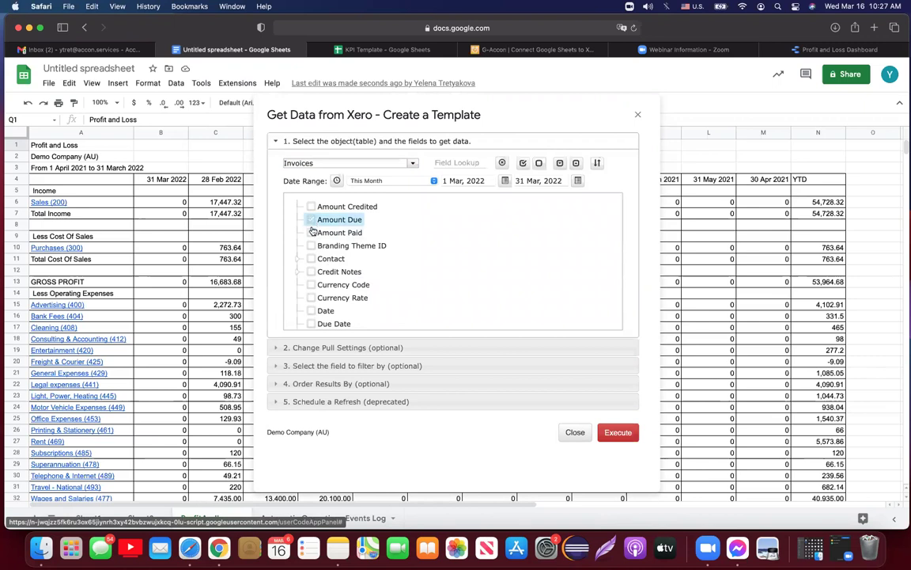
click(310, 232)
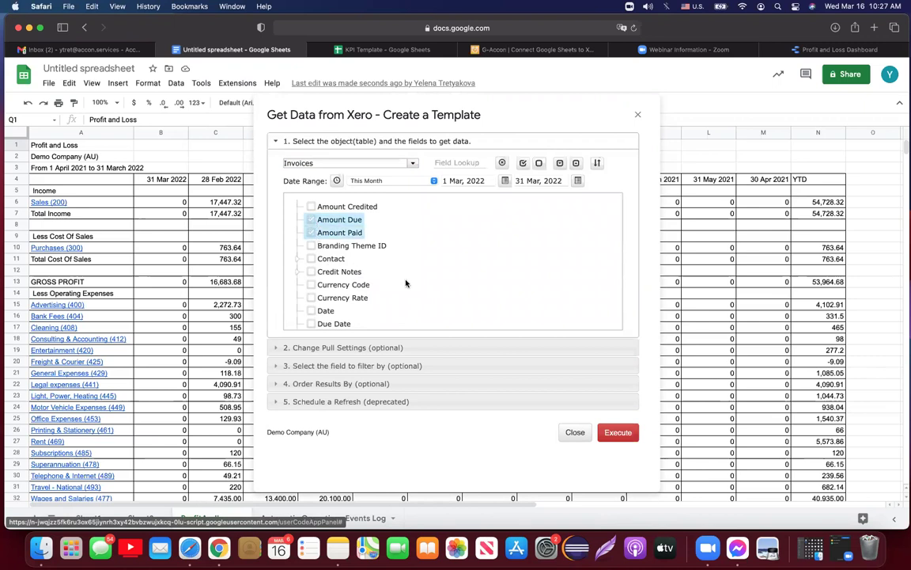
Step: Include the First Name and Name fields from the invoice's Contact group
click(299, 259)
scroll(437, 273, down, 1)
scroll(440, 278, down, 2)
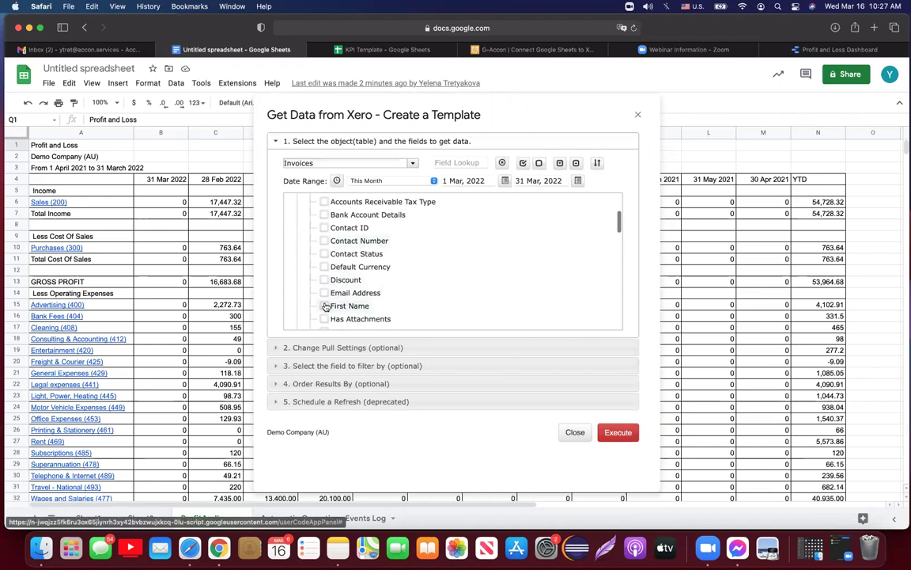
click(325, 306)
scroll(434, 291, down, 2)
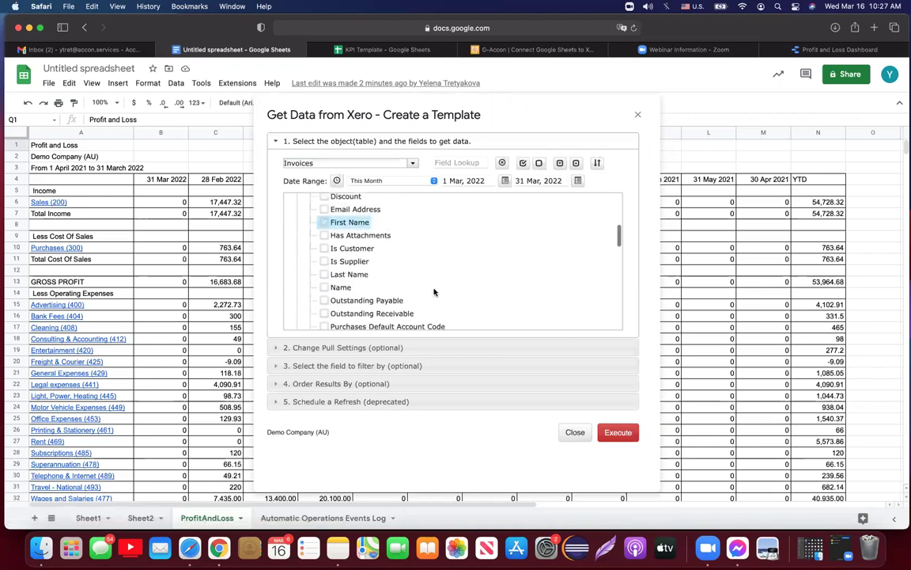
click(325, 291)
Step: Include the Invoice ID and Invoice Number fields in the template
scroll(474, 285, down, 3)
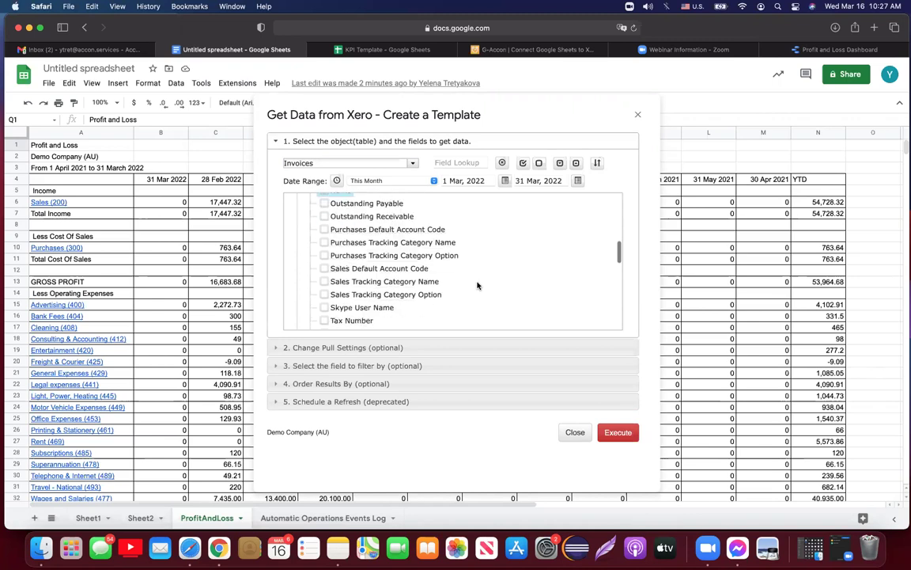
scroll(476, 285, down, 8)
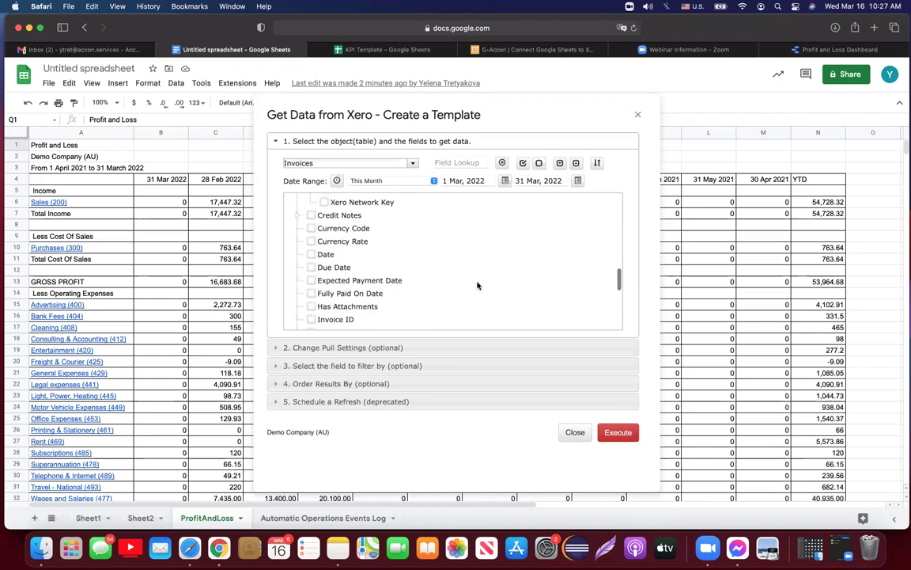
scroll(479, 284, down, 2)
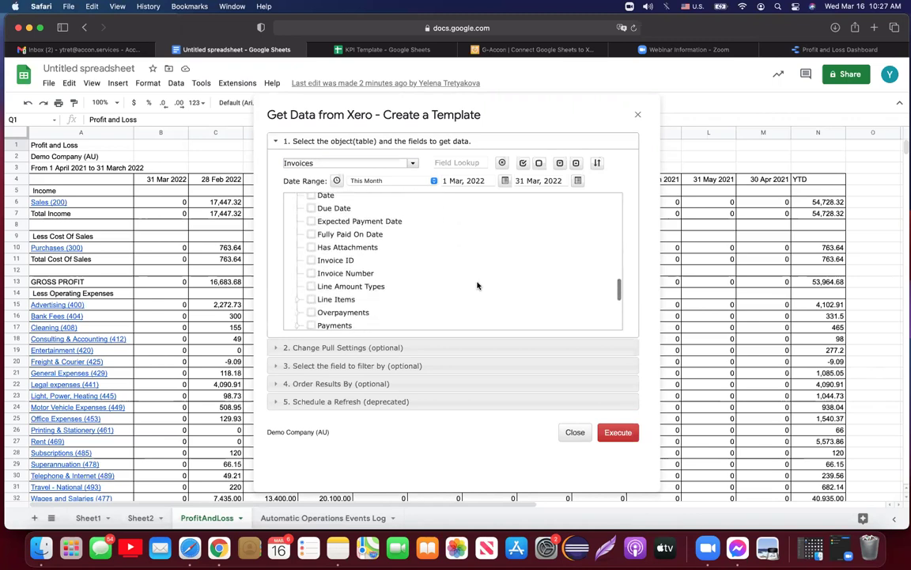
click(312, 262)
click(312, 273)
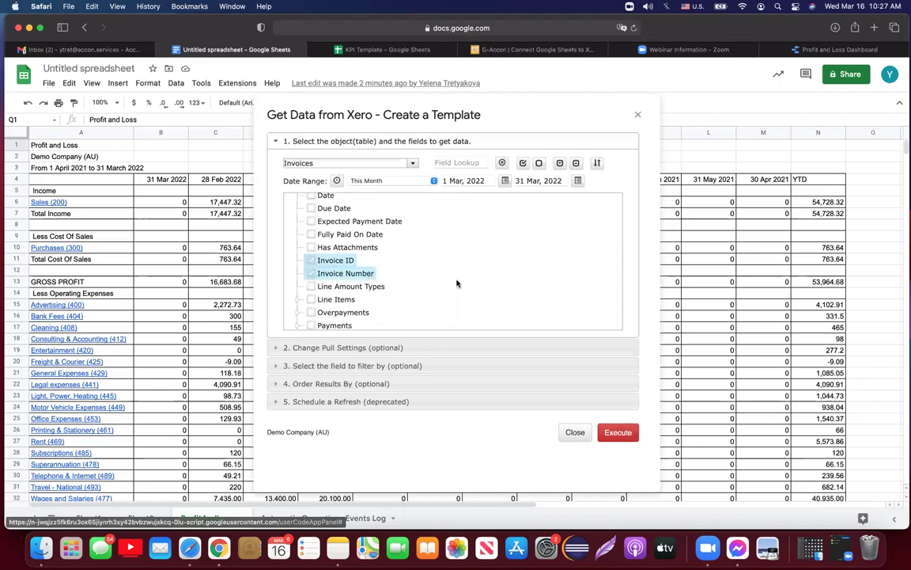
Step: Include the entire Line Items group with all its subfields in the Invoices template
scroll(473, 283, down, 2)
scroll(473, 283, down, 1)
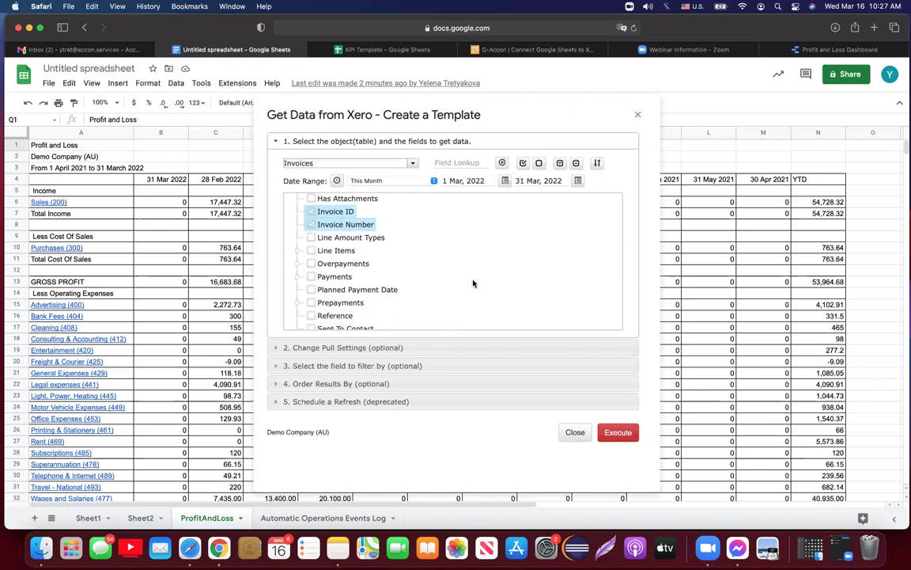
click(297, 251)
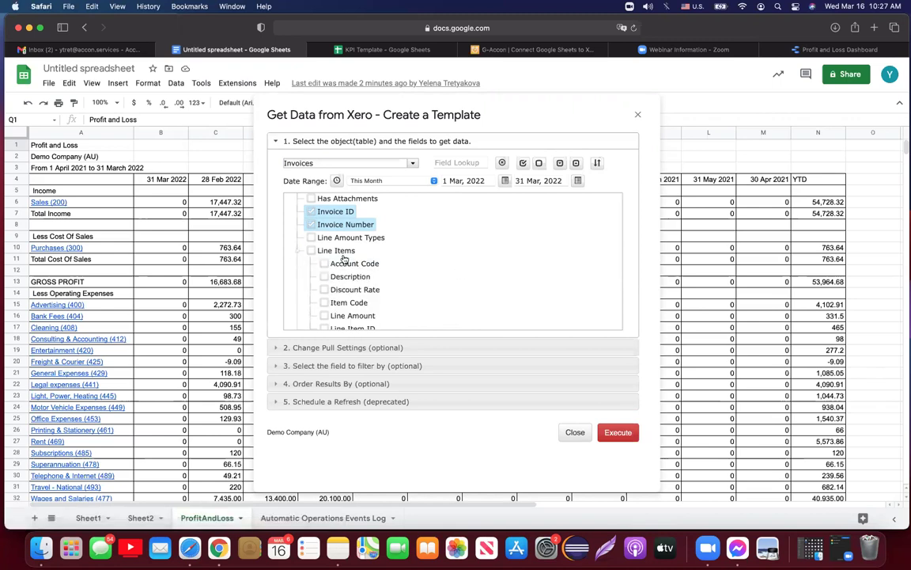
click(311, 250)
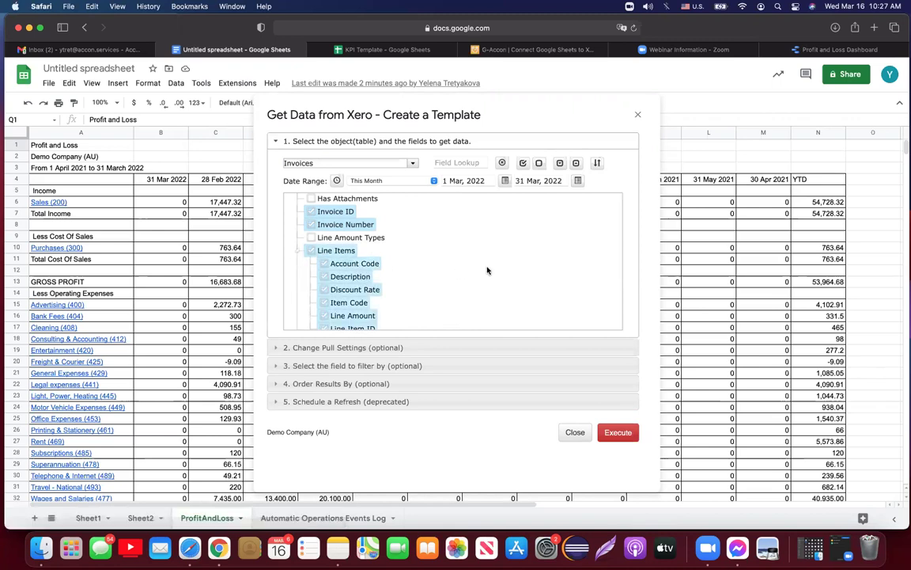
scroll(487, 271, down, 4)
scroll(487, 271, down, 8)
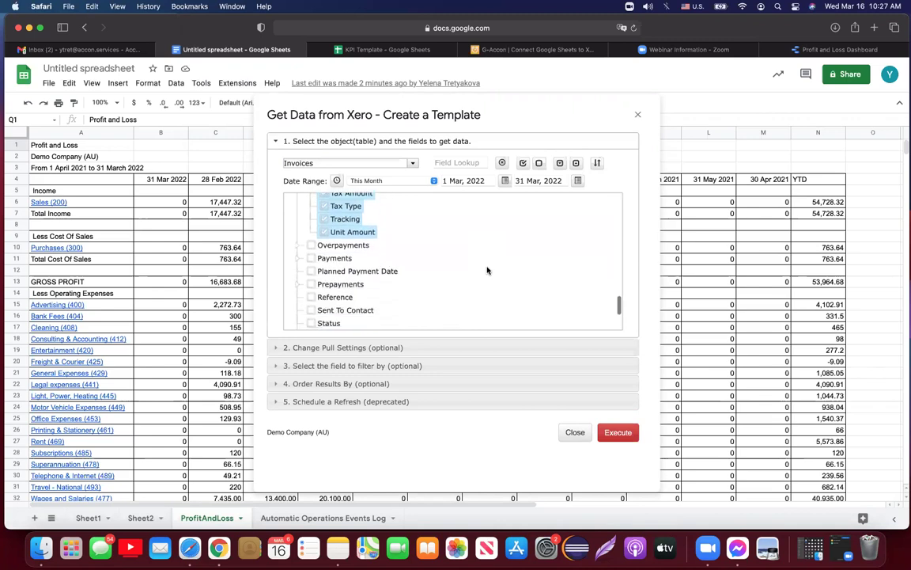
Step: Include the Status and Type fields in the Invoices template
scroll(487, 270, down, 3)
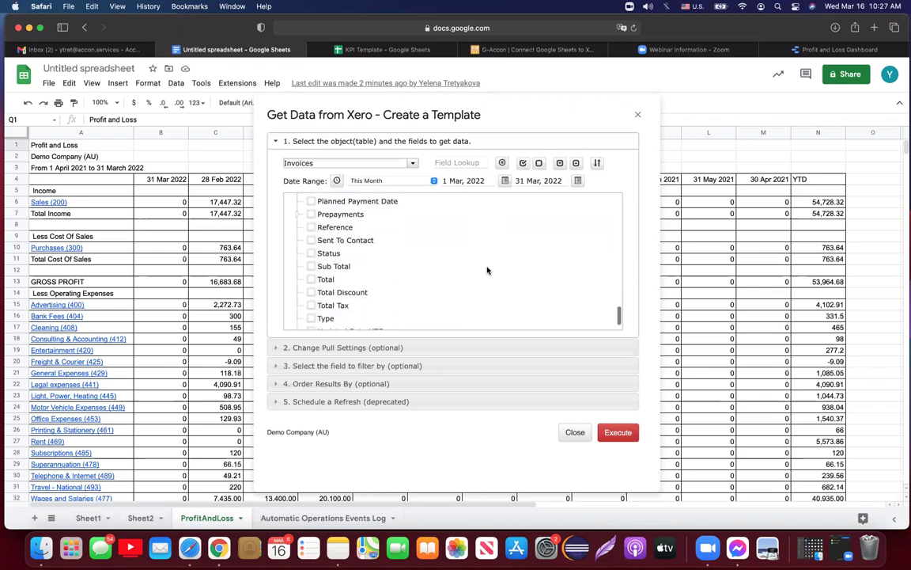
click(312, 254)
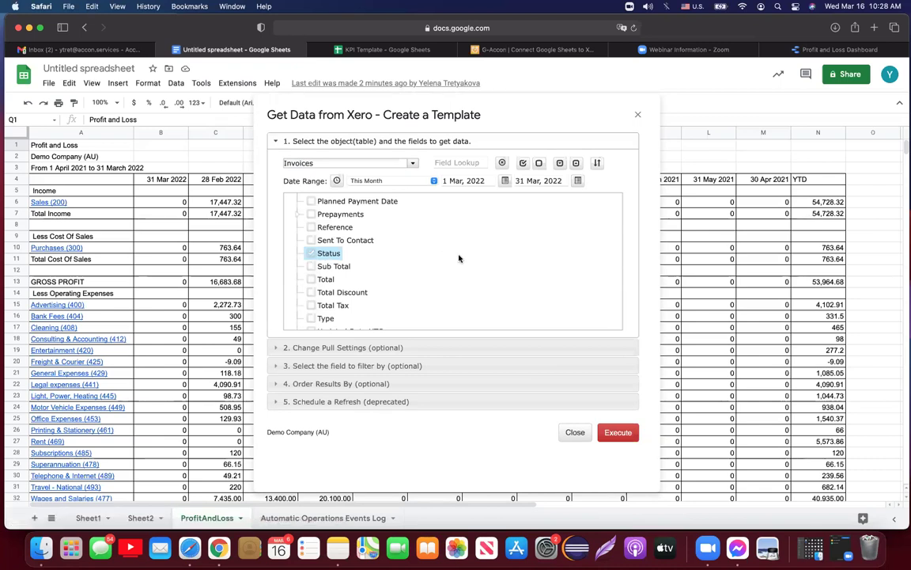
scroll(459, 259, down, 2)
click(315, 291)
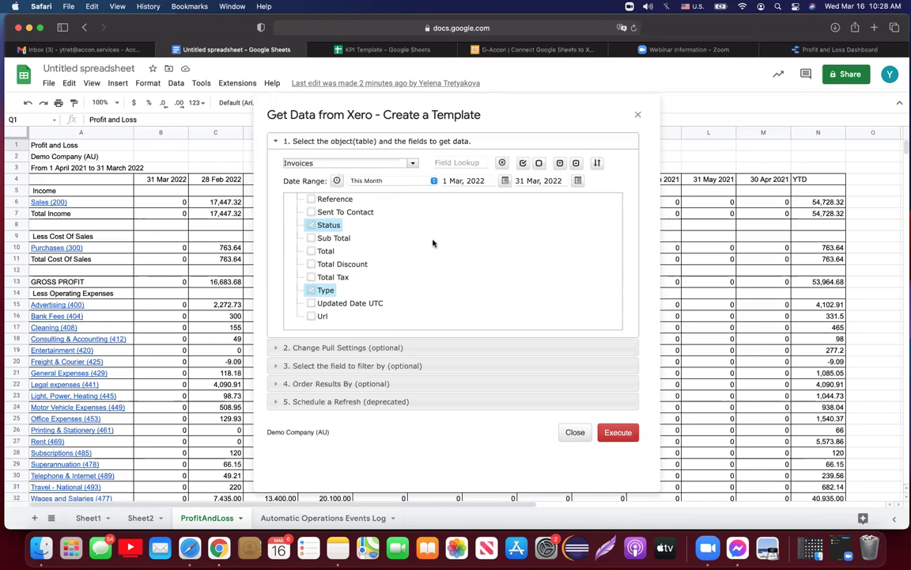
Step: Add a filter that limits the invoices to those whose Type equals ACCREC
click(413, 367)
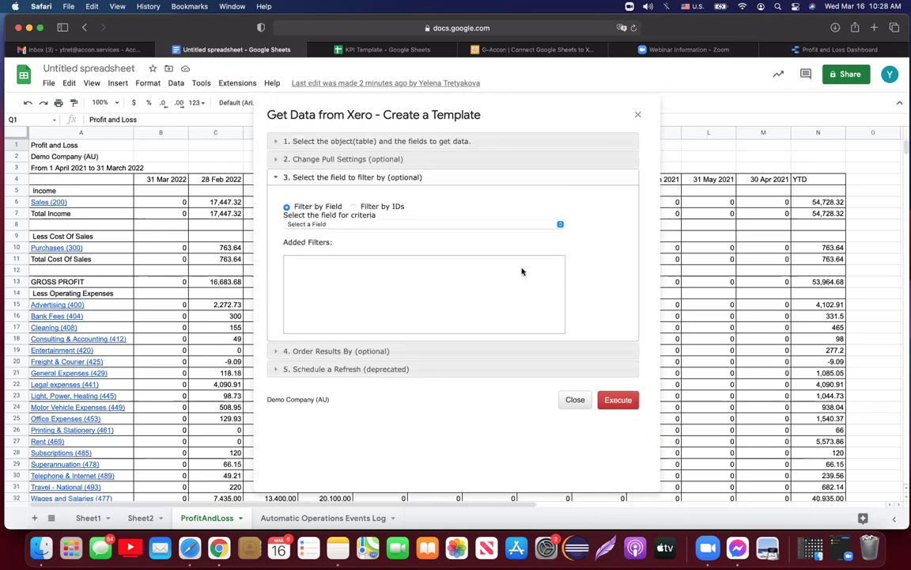
click(559, 226)
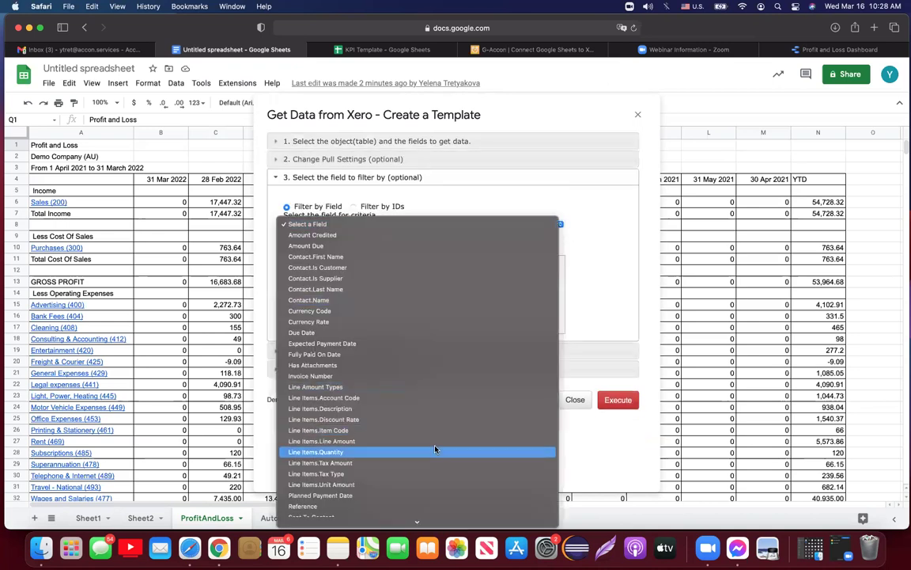
scroll(435, 431, down, 2)
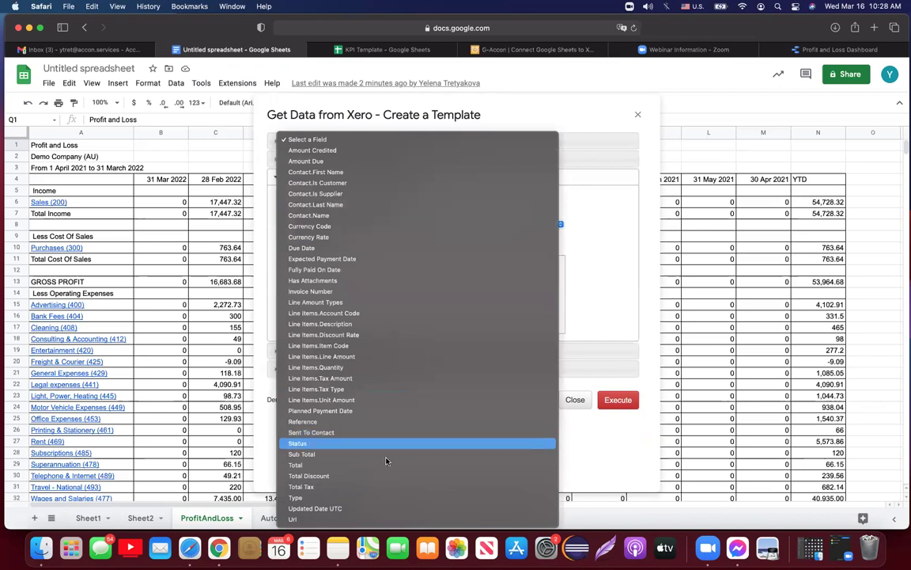
click(383, 498)
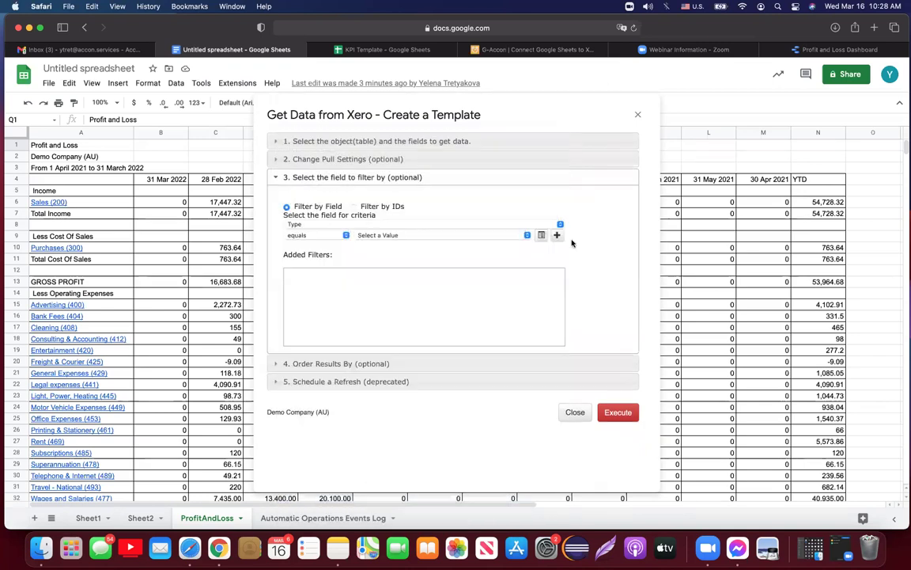
click(527, 236)
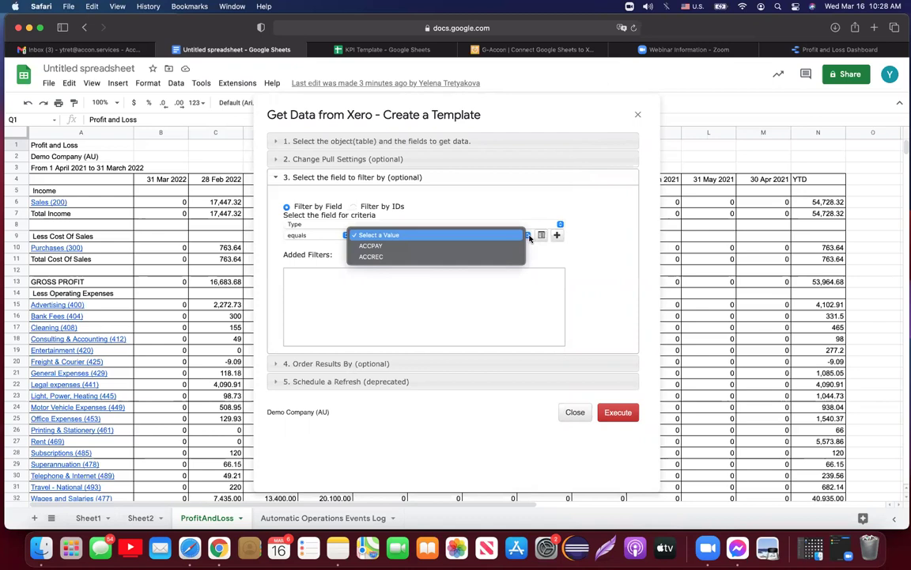
click(471, 258)
click(556, 235)
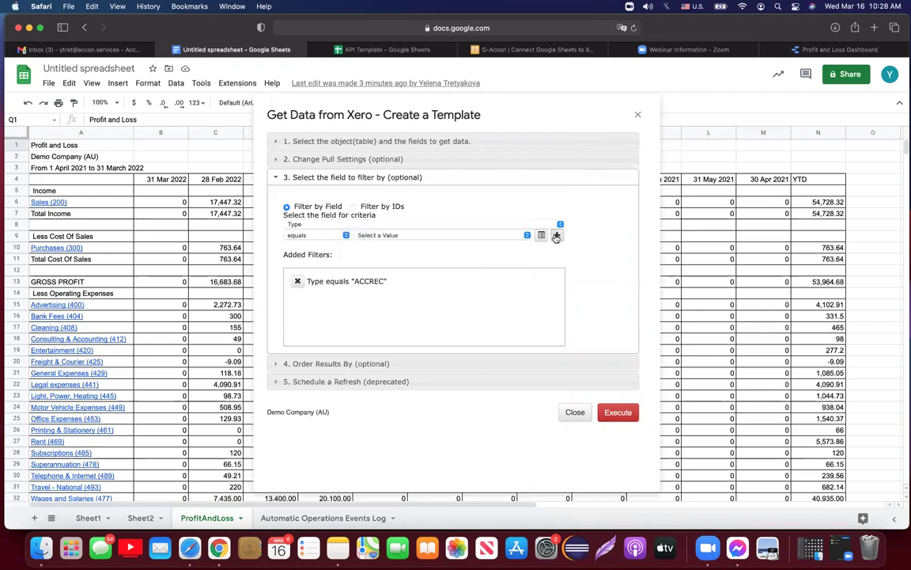
click(515, 235)
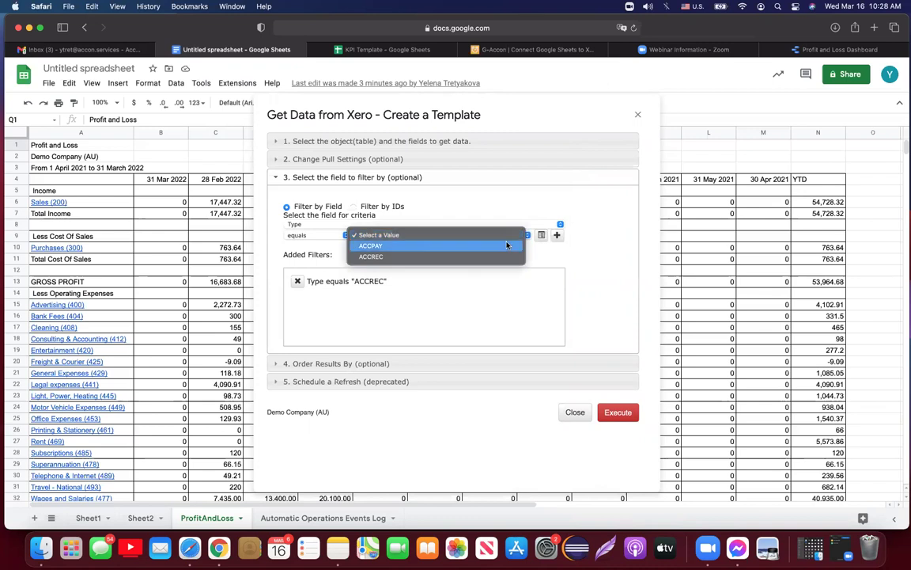
Step: Set the start date of the invoice date range to 1 Jul, 2022
click(482, 142)
click(482, 143)
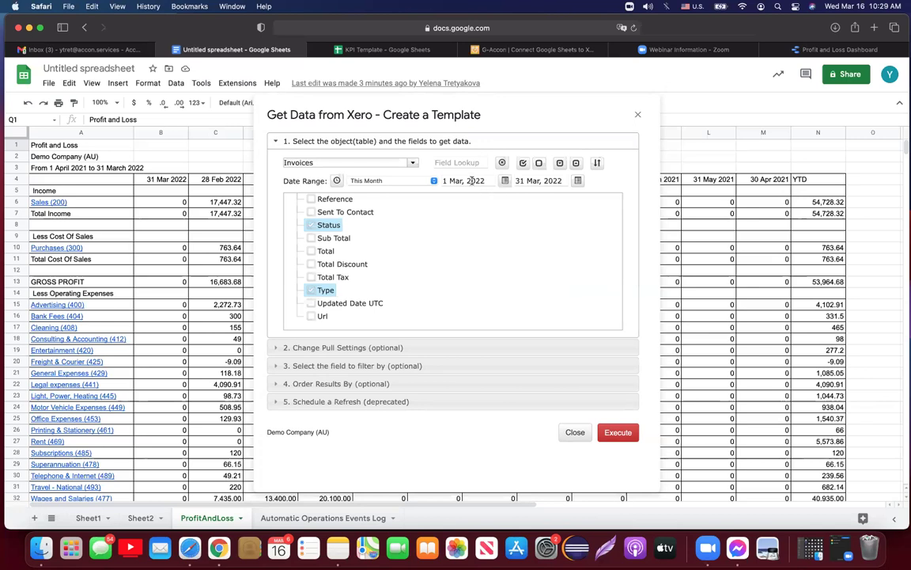
click(338, 182)
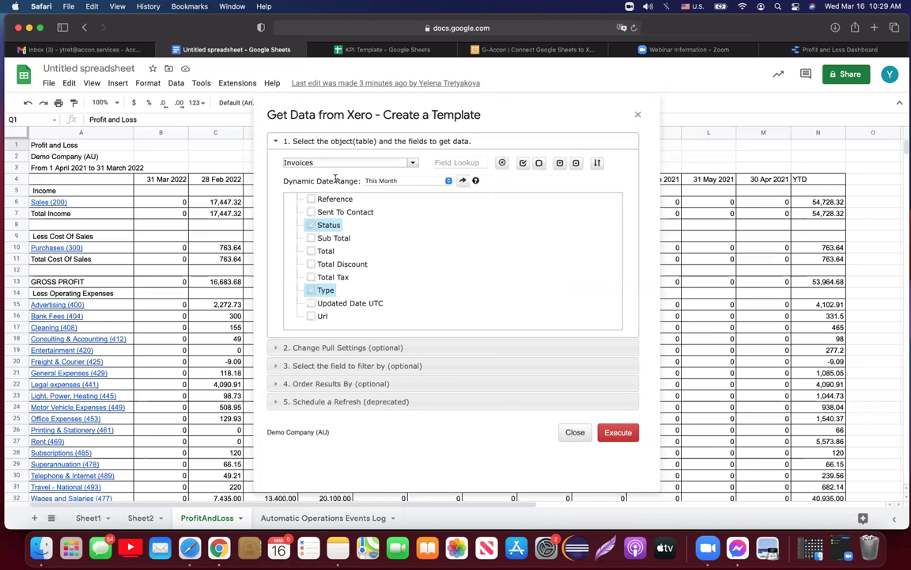
click(462, 181)
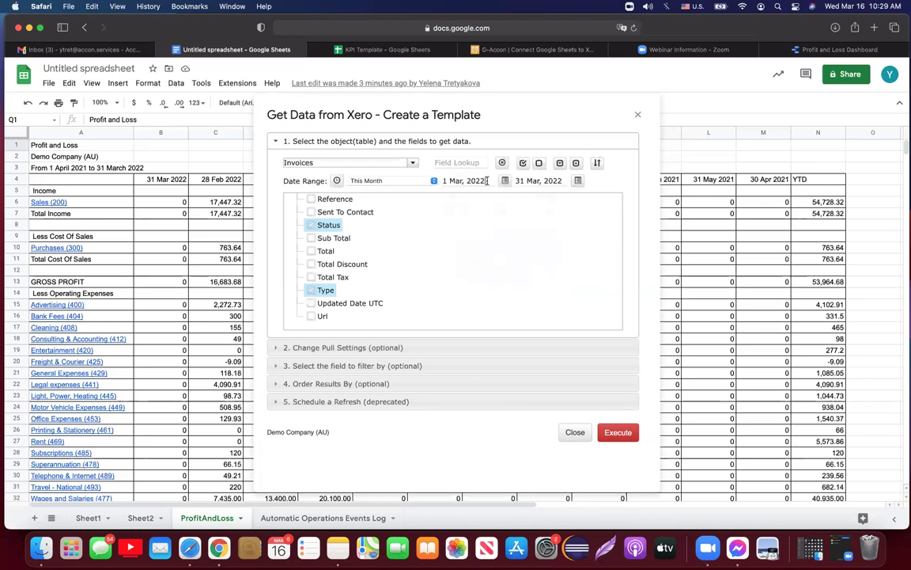
click(487, 180)
click(474, 196)
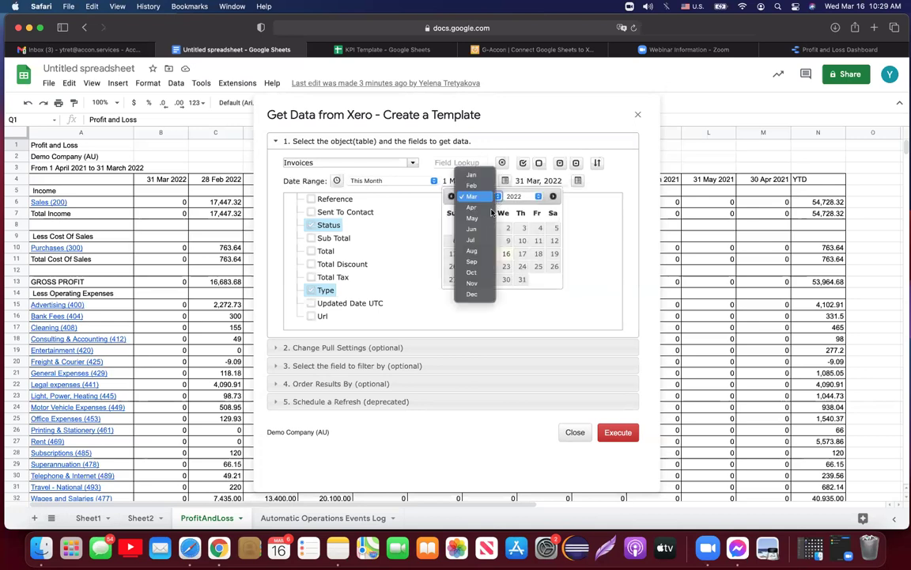
click(473, 239)
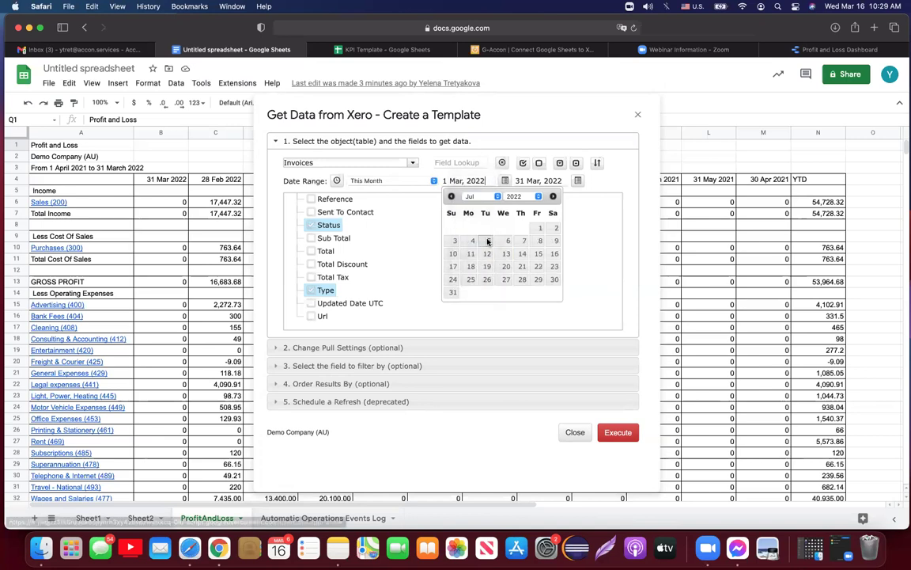
click(536, 228)
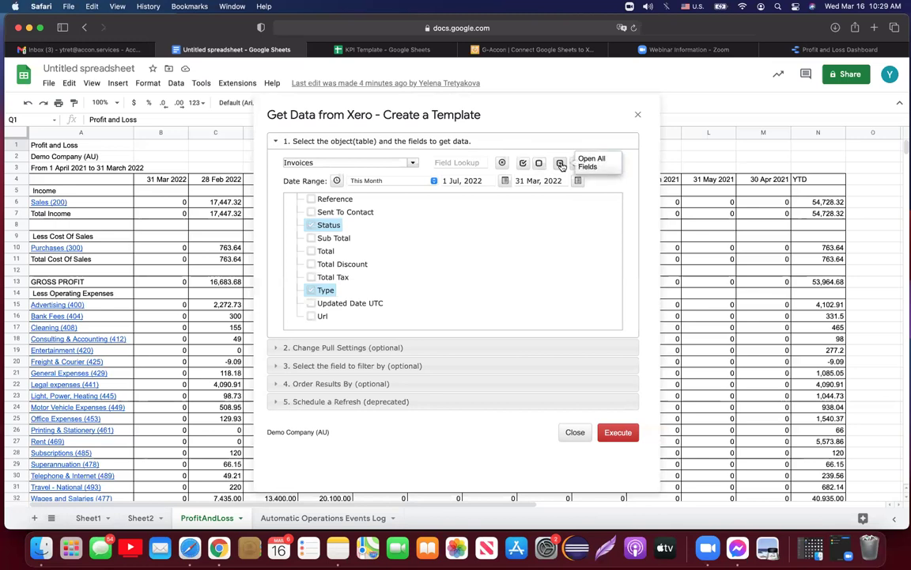
Step: Reorder the chosen fields so Invoice ID and Invoice Number come first, ahead of Amount Due
scroll(456, 243, up, 2)
scroll(455, 242, up, 2)
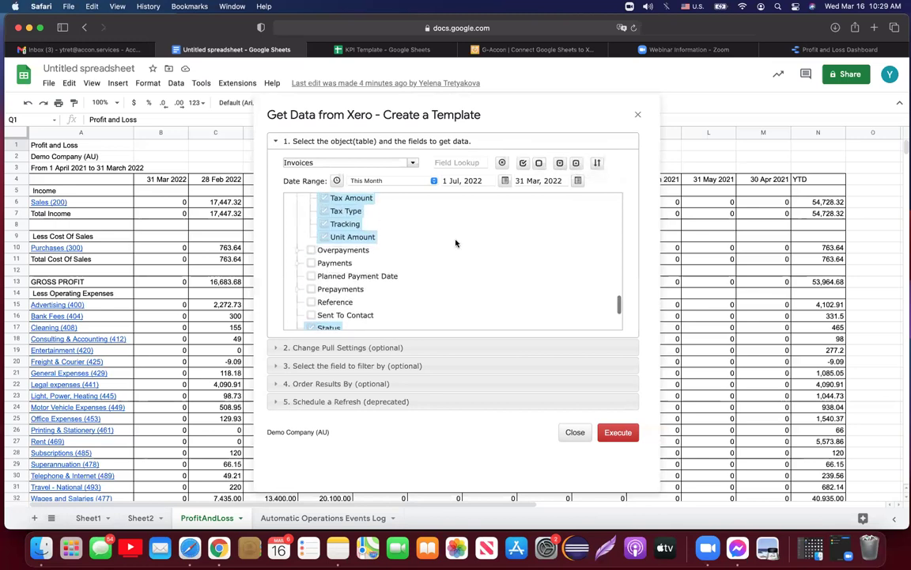
click(298, 250)
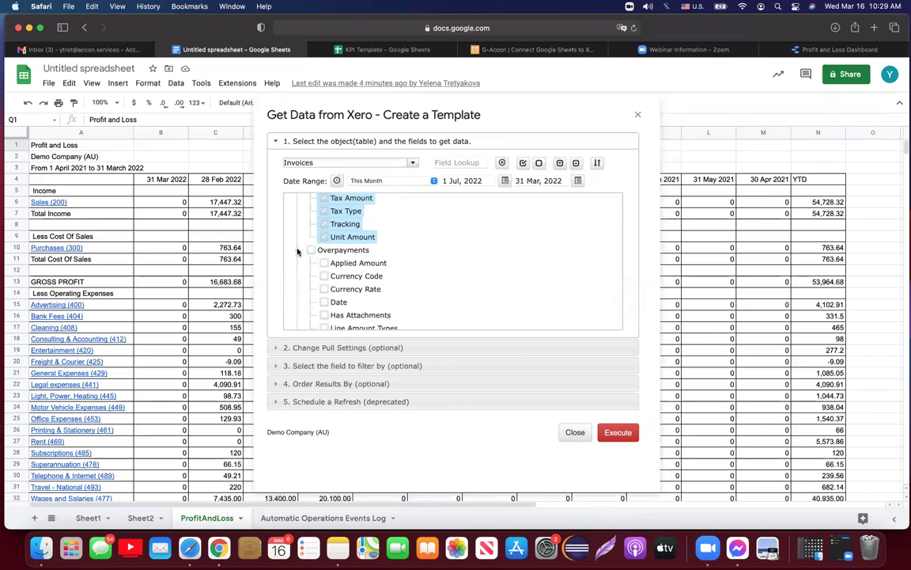
click(598, 165)
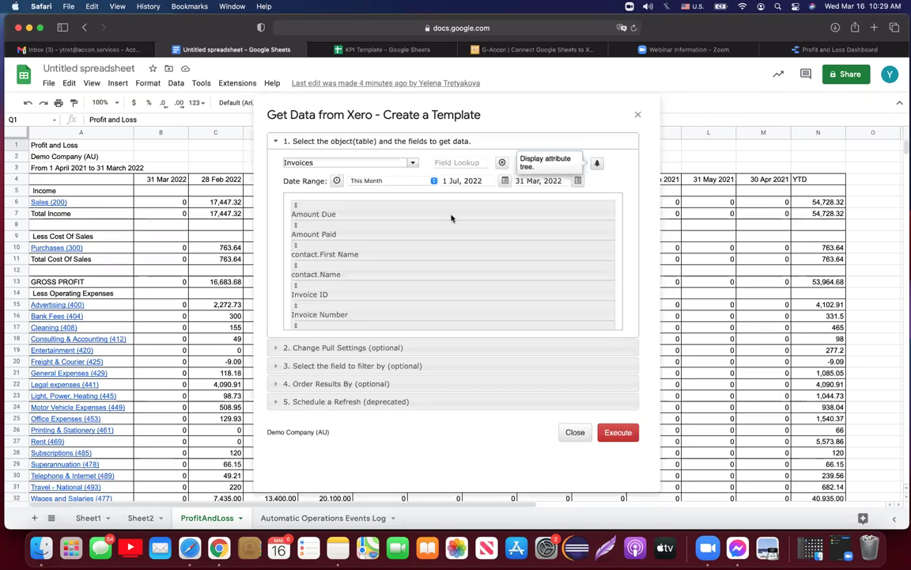
drag(412, 297, 378, 208)
drag(394, 315, 392, 231)
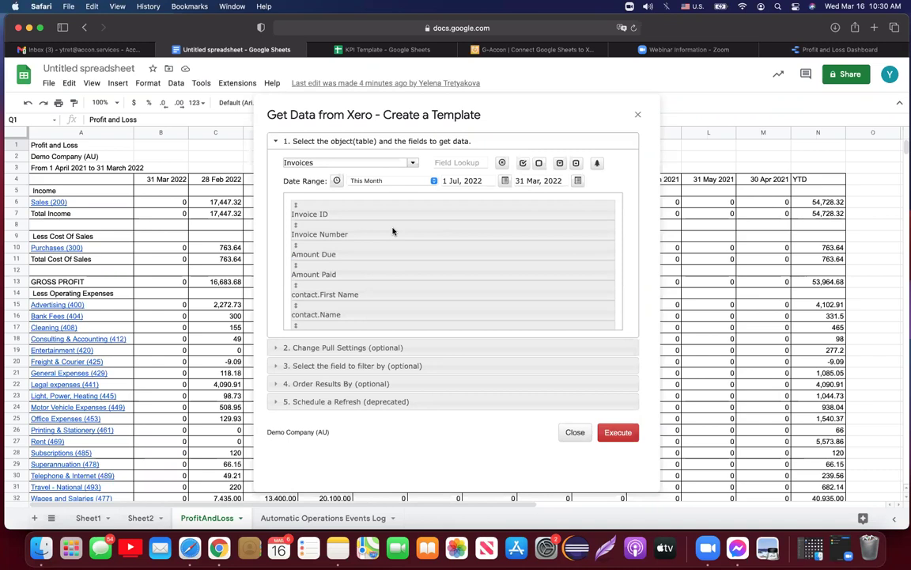
click(597, 163)
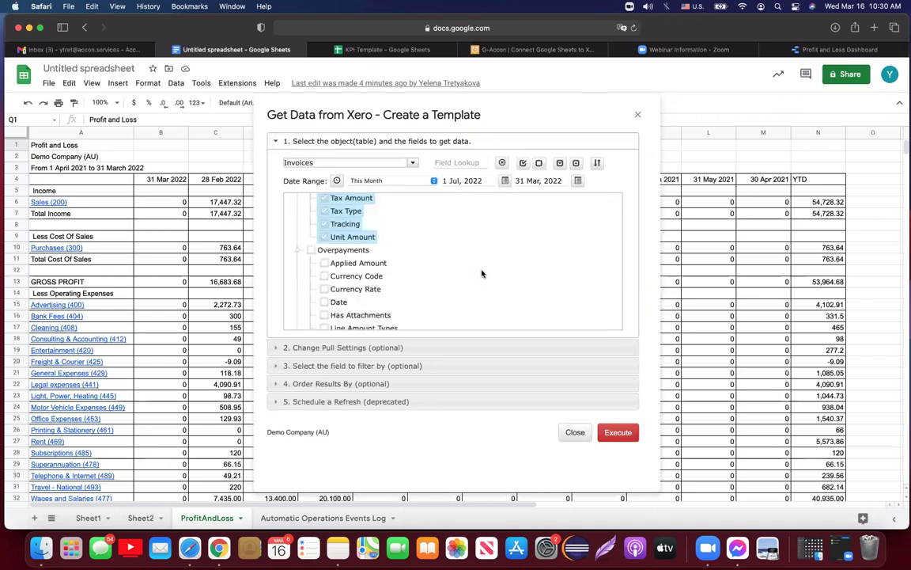
Step: Review the pull settings and filters, and order the results by Date in ascending order
click(413, 348)
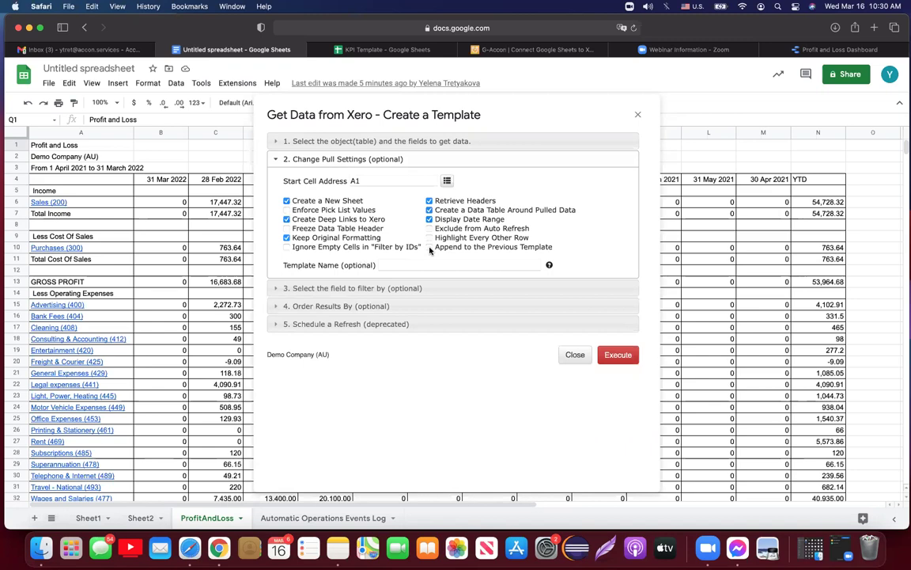
click(407, 290)
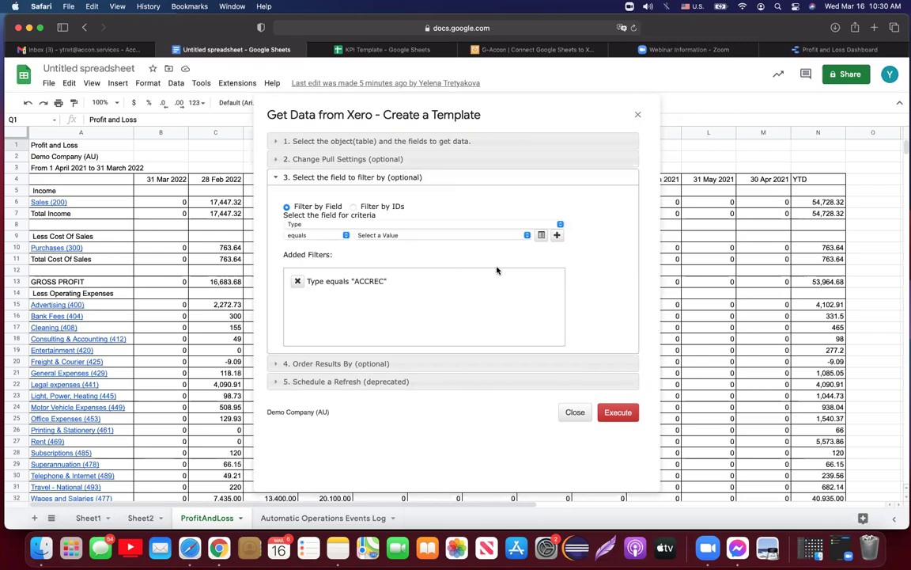
click(395, 365)
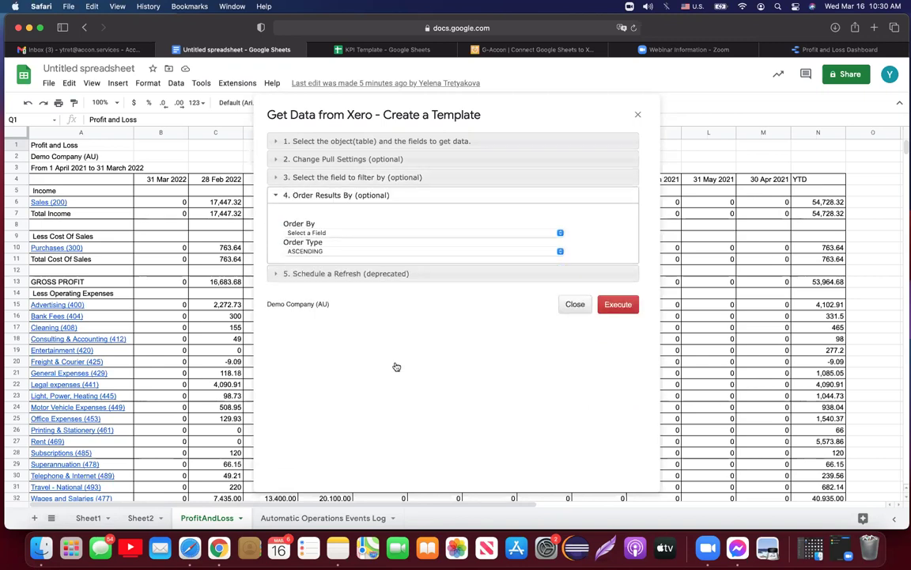
click(557, 232)
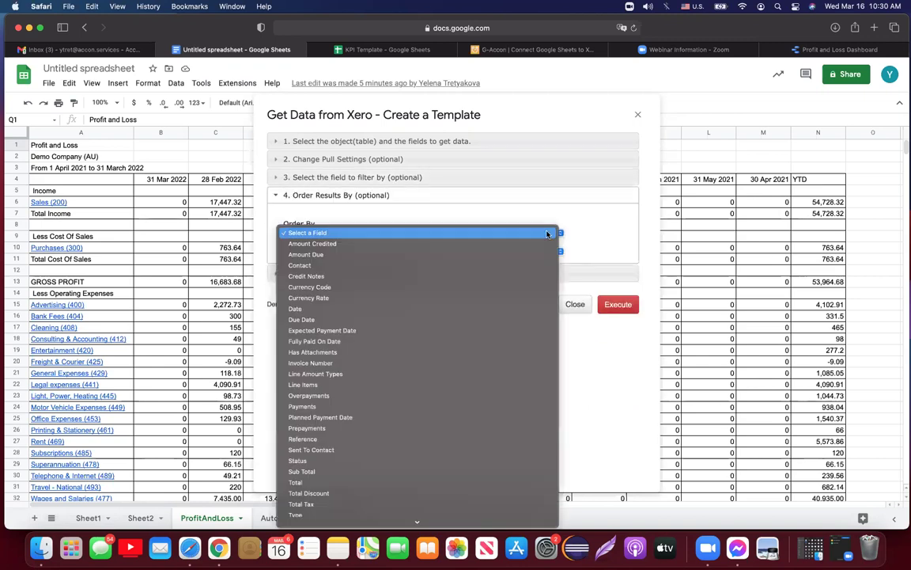
click(391, 308)
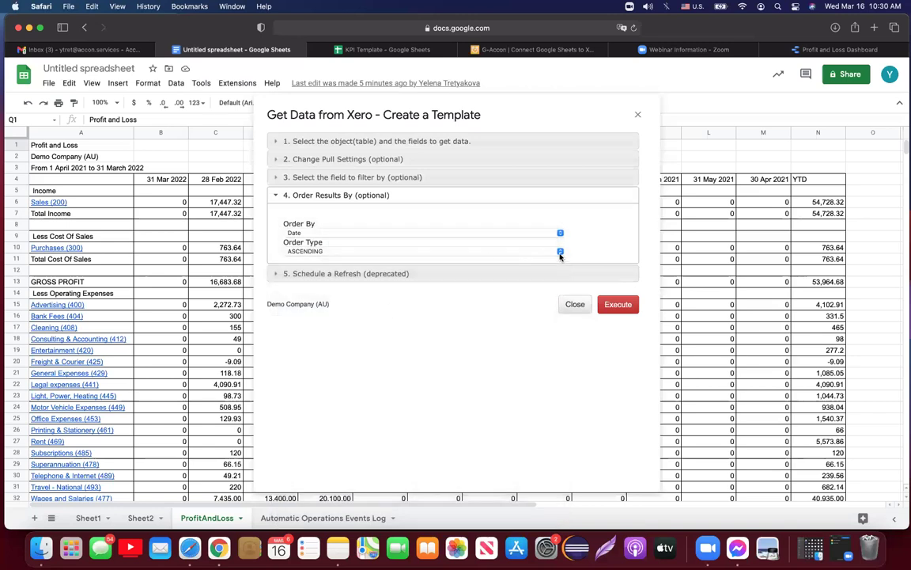
Step: Check the pull settings and try to execute the Invoices template
click(372, 158)
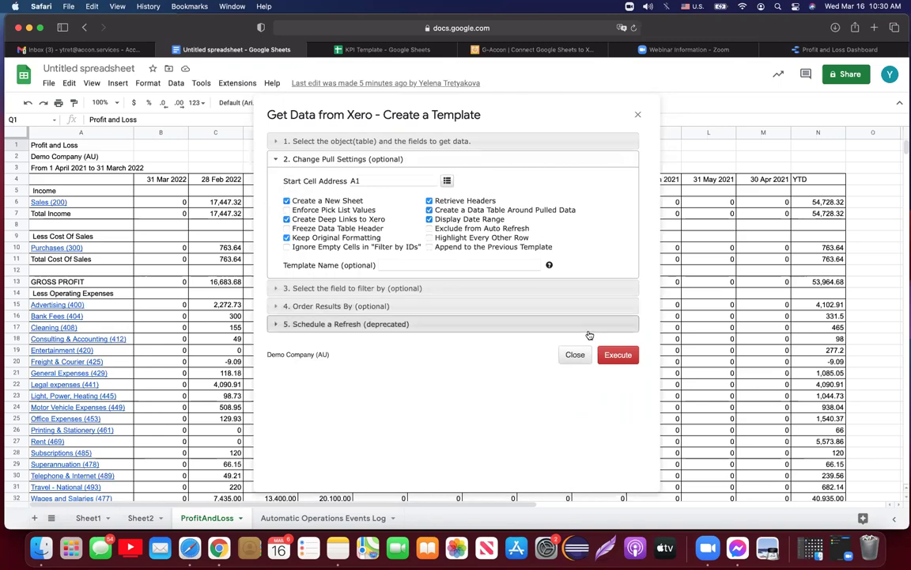
click(624, 356)
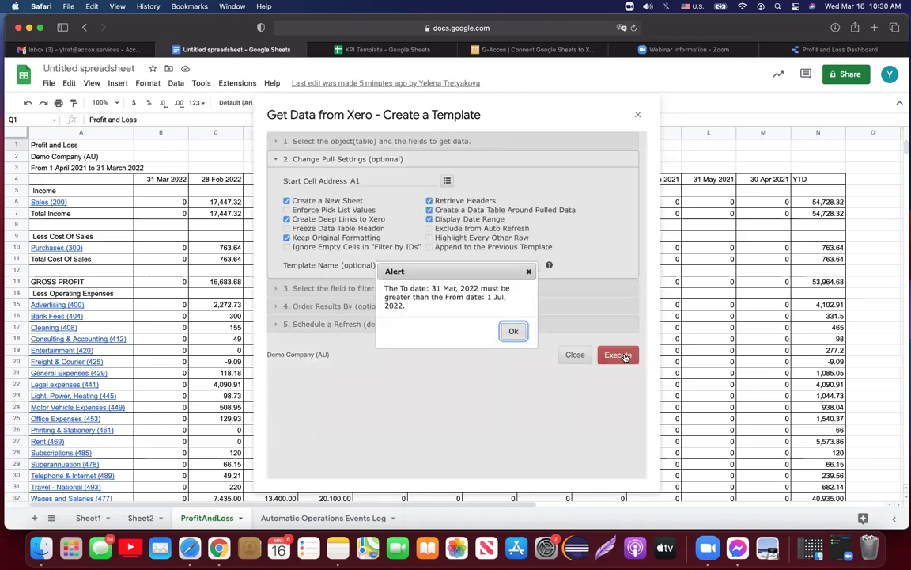
click(513, 330)
Step: Change the start date of the range to 1 Jul, 2021 and execute the Invoices template
click(434, 144)
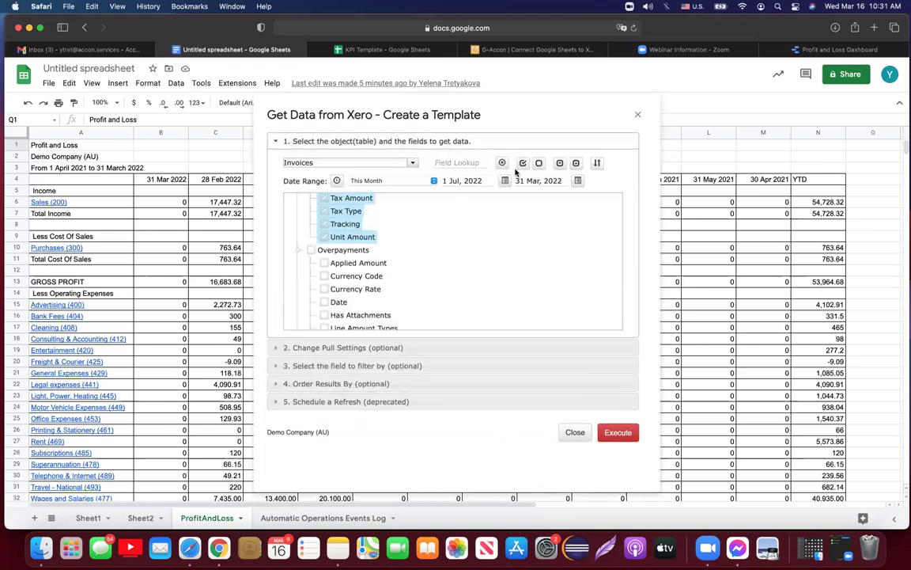
click(467, 180)
click(516, 196)
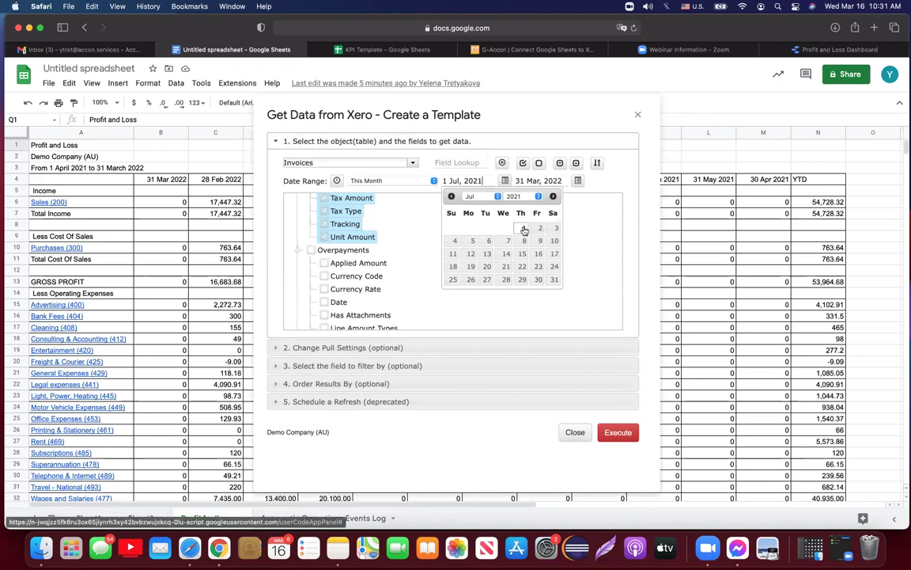
click(523, 230)
click(624, 433)
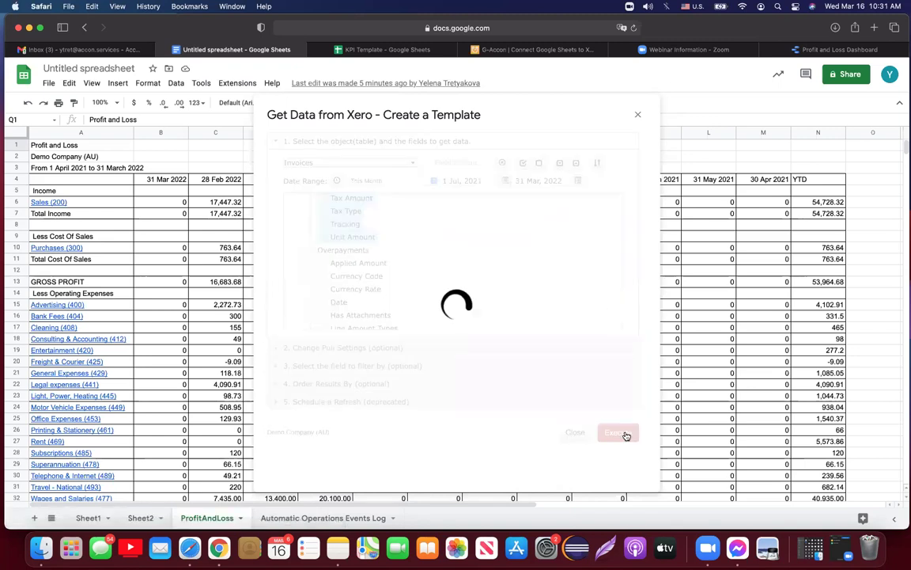
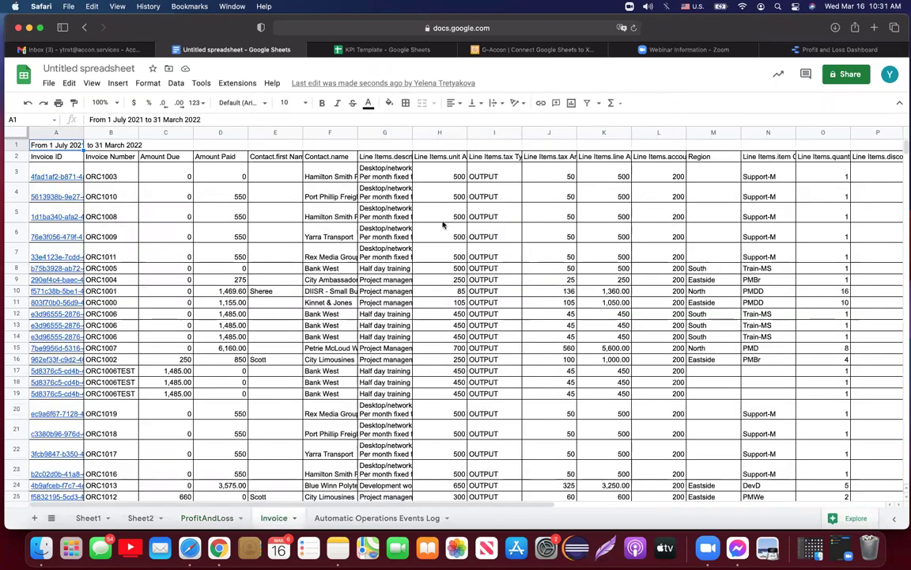
Step: Widen the Invoice ID column on the Invoice sheet and look across to the Status and Type columns
drag(83, 132, 147, 132)
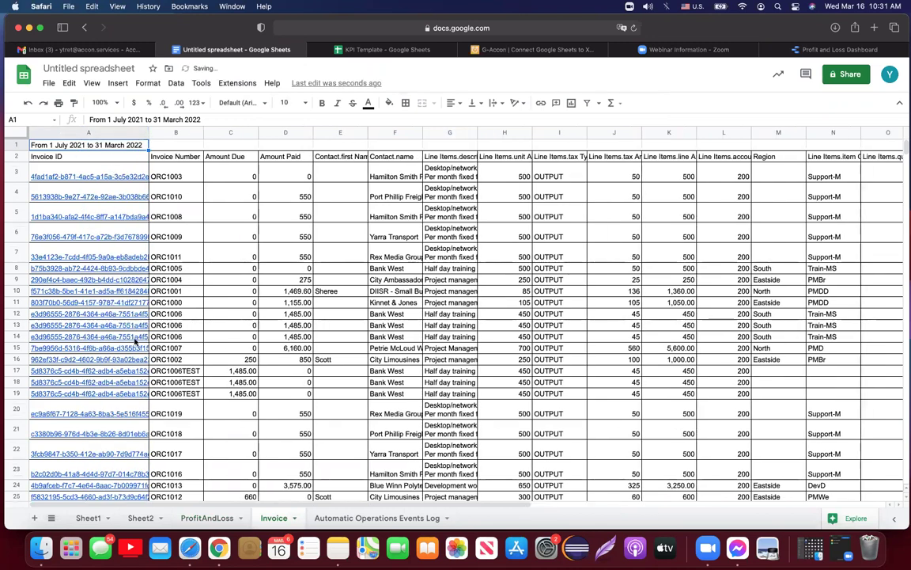
mouse_move(134, 341)
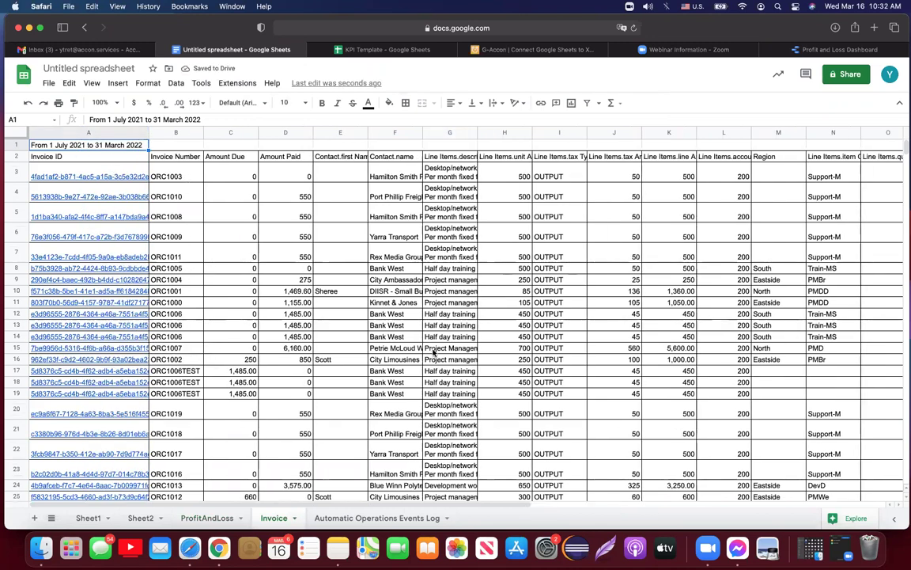
scroll(445, 353, right, 5)
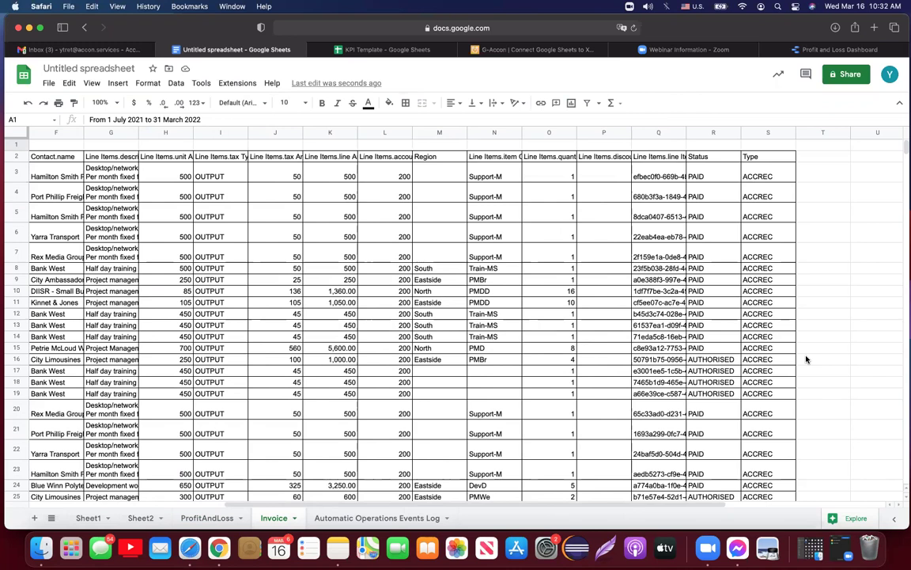
Step: Open Sheet1 and change the invoice number in cell B2 to TEST111
scroll(436, 359, left, 5)
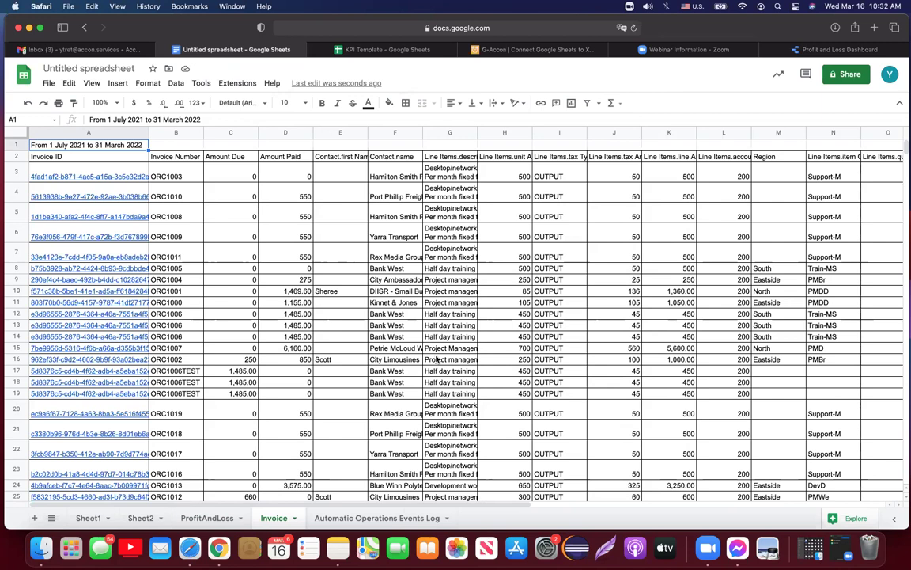
click(146, 521)
click(94, 520)
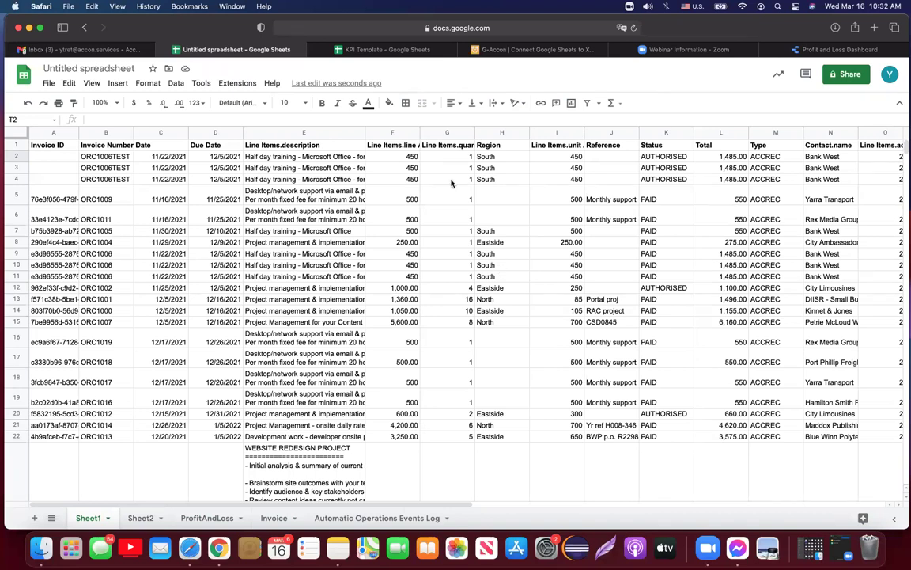
click(111, 158)
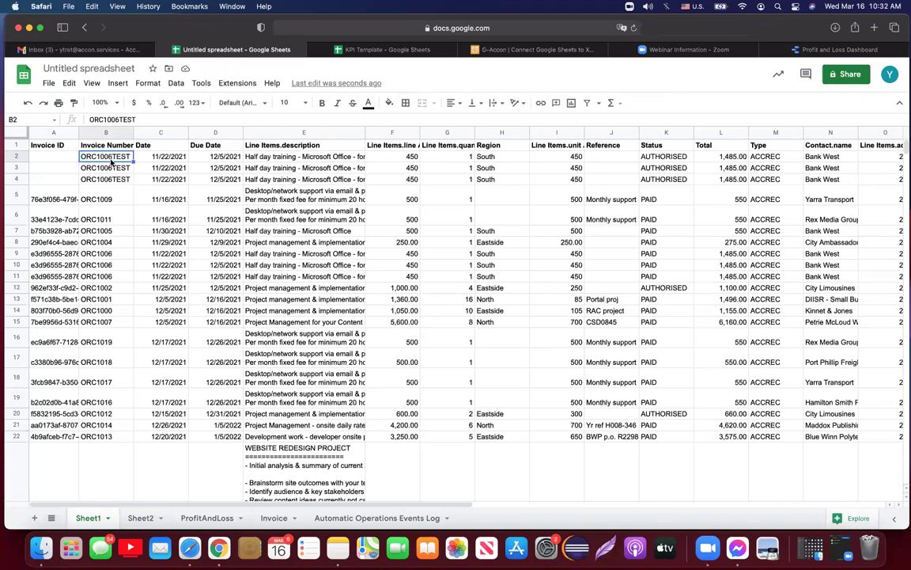
drag(144, 119, 57, 114)
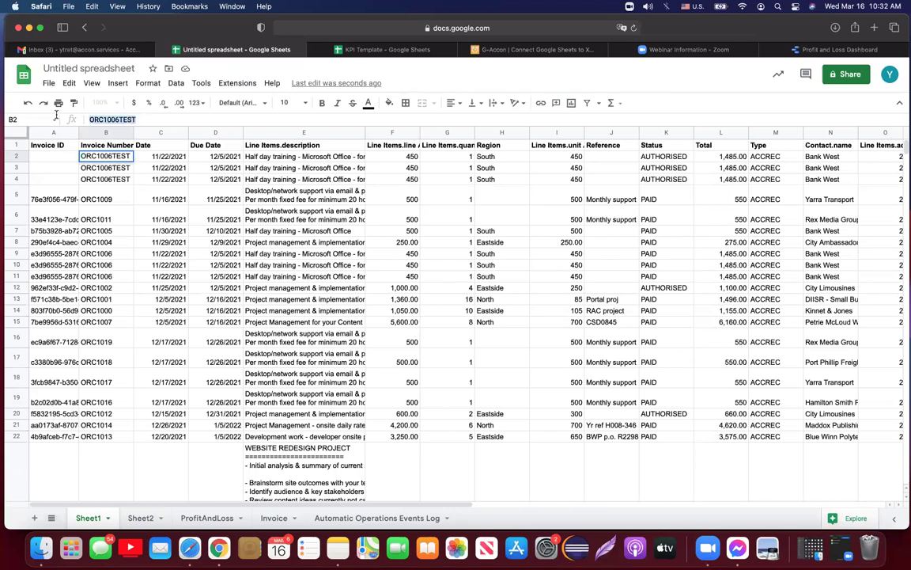
text(TEST111)
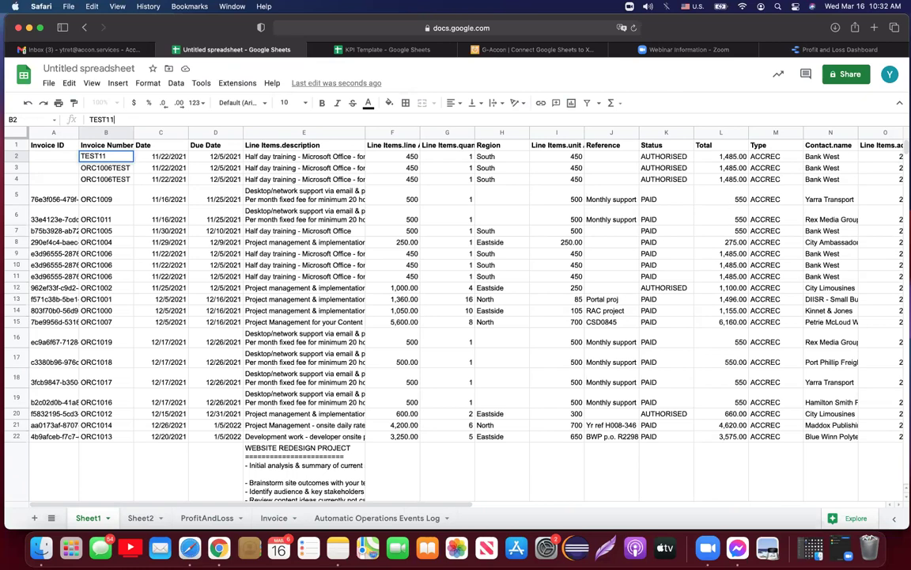
Step: Copy the TEST111 invoice number into cells B3 and B4
drag(129, 118, 60, 112)
key(cmd+c)
click(118, 169)
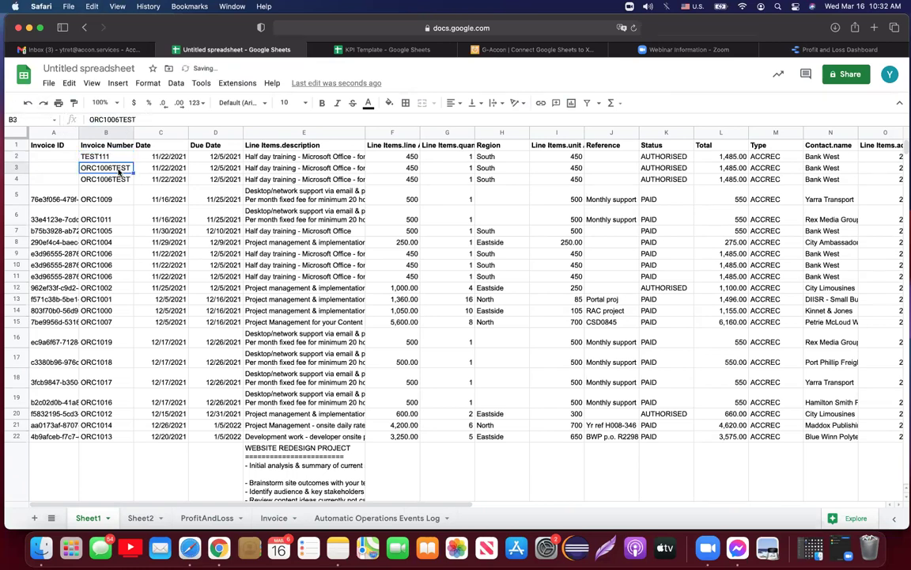
key(cmd+v)
click(121, 179)
key(cmd+v)
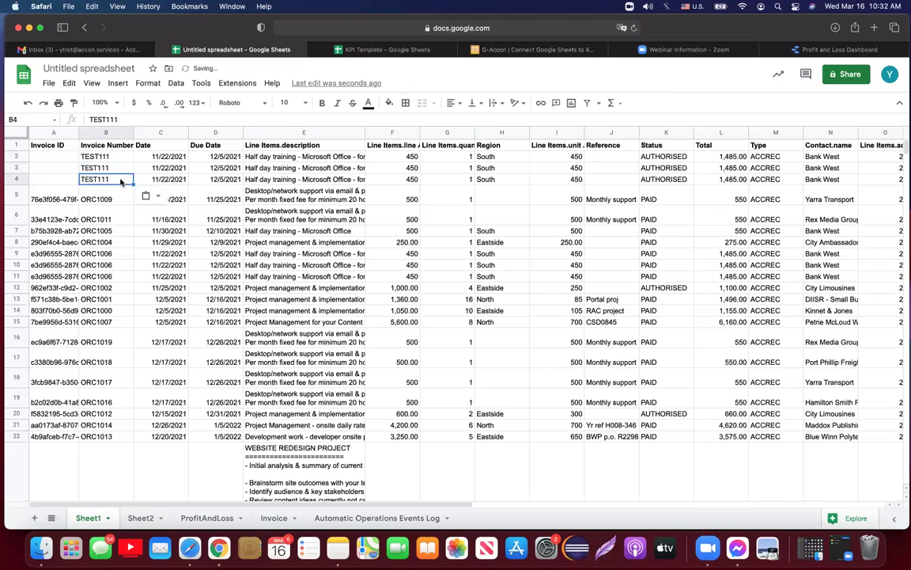
Step: Set the invoice date in cell C2 to 03/15/2021
click(163, 156)
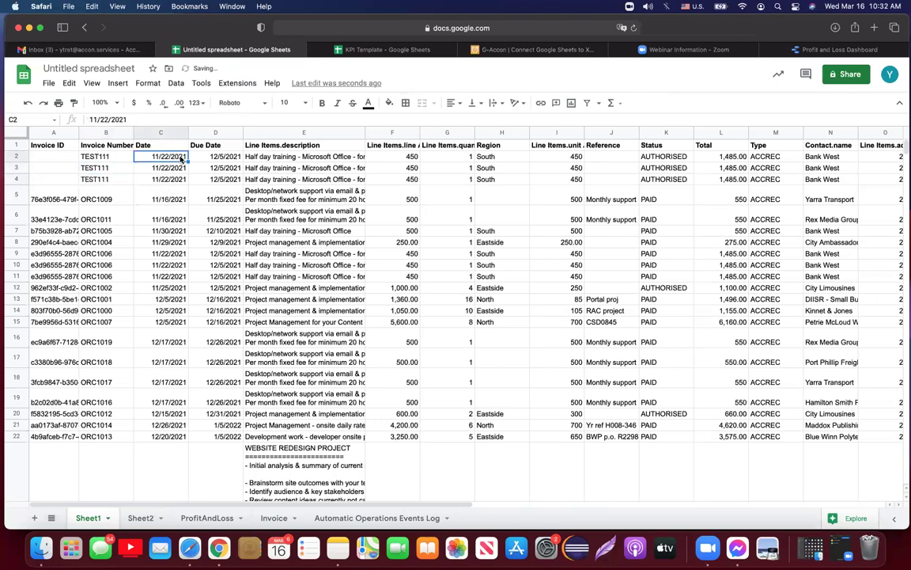
click(89, 119)
key(Delete)
key(Delete)
text(03)
key(BackSpace)
key(BackSpace)
text(15)
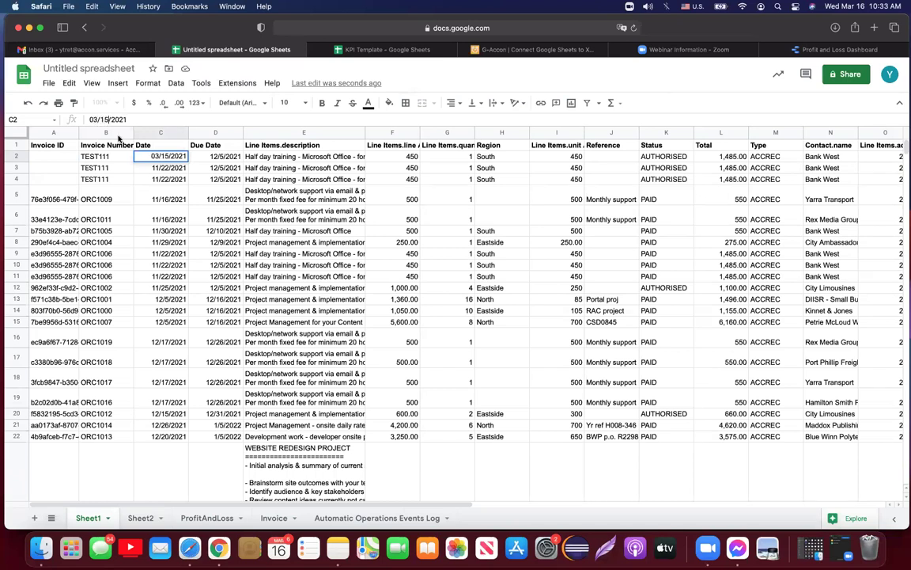
key(Return)
Step: Copy the date from C2 into the two Date cells beneath it, C3 and C4
click(167, 159)
key(super+c)
click(163, 168)
key(super+v)
click(174, 180)
key(super+v)
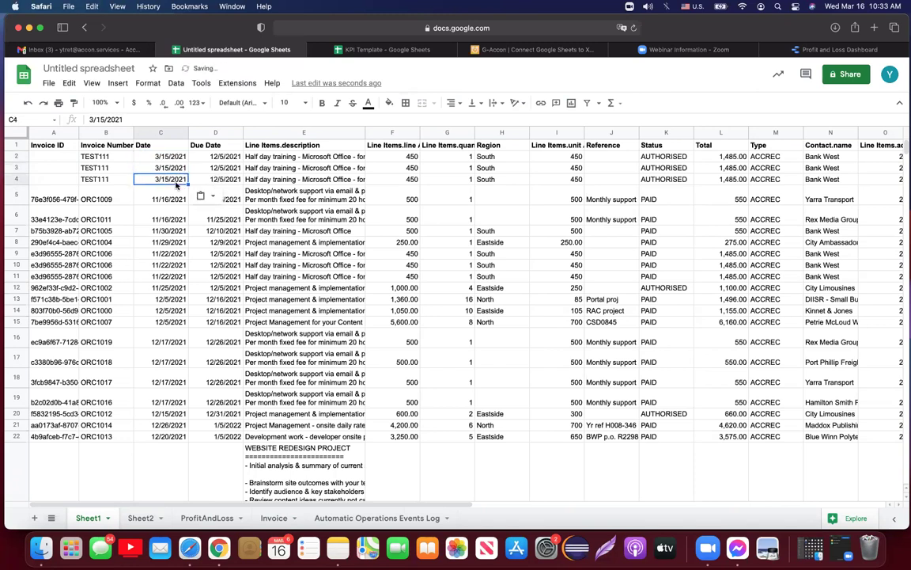
Step: Fill the dates in C2:C4 across into the Due Date column, giving 3/16/2021 in D2:D4
click(168, 159)
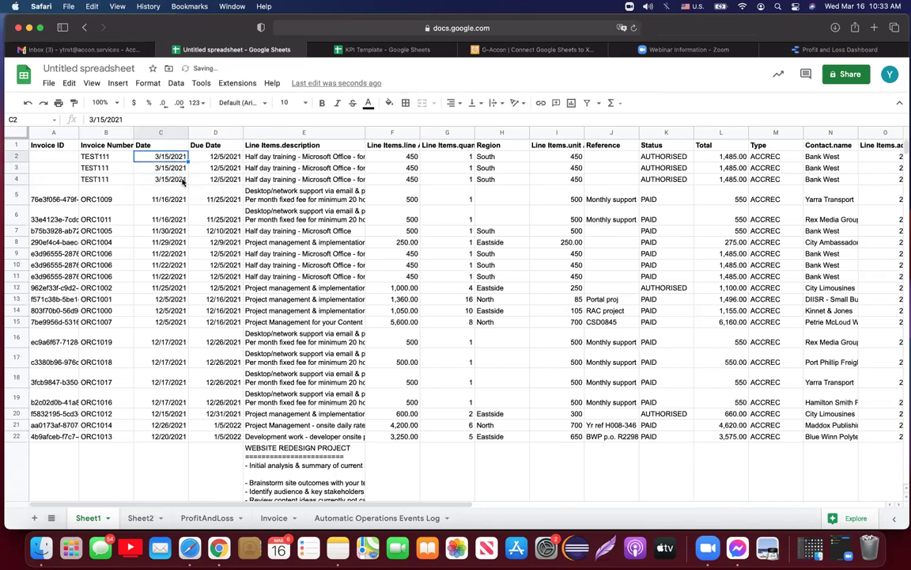
shift+click(183, 180)
drag(189, 181, 242, 182)
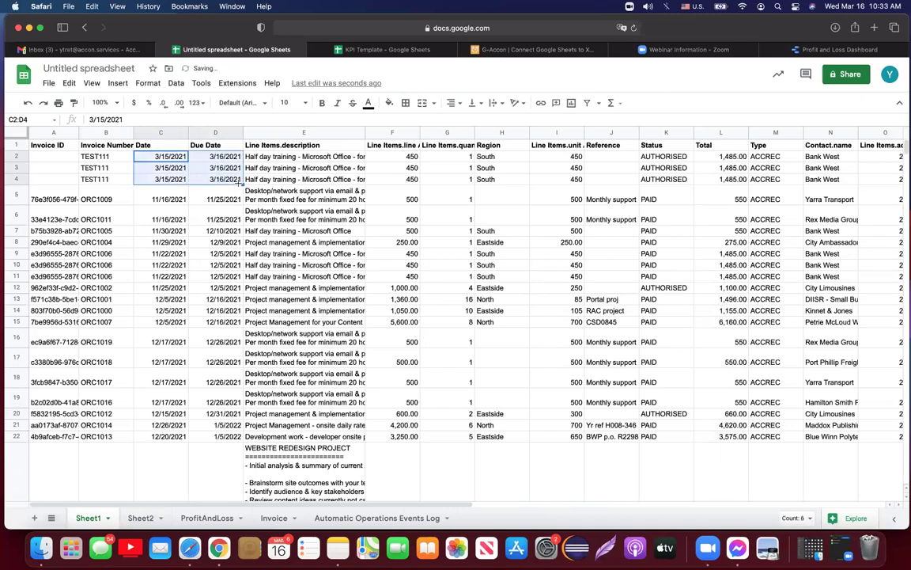
Step: Look over the Reports Designer options of G-Accon for XERO and check the header row of Sheet1
click(115, 155)
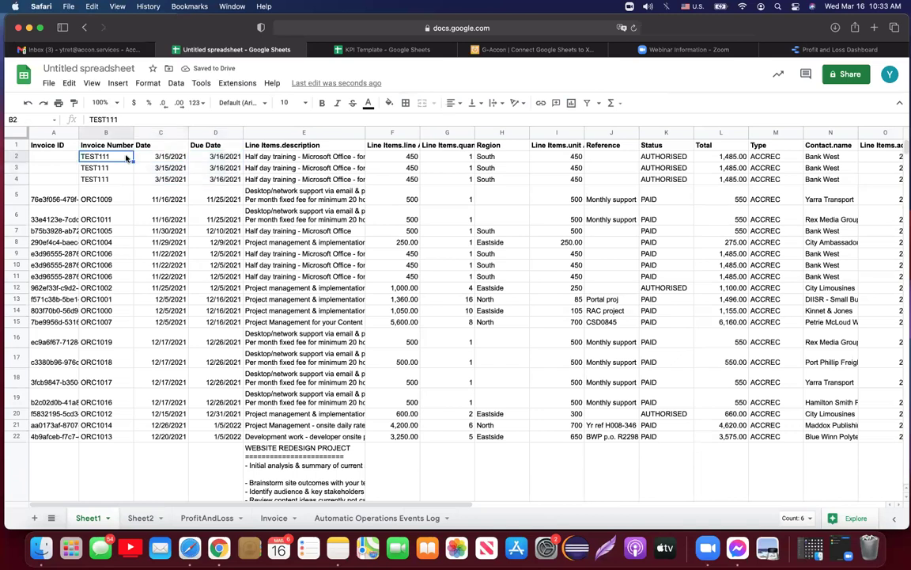
shift+click(125, 184)
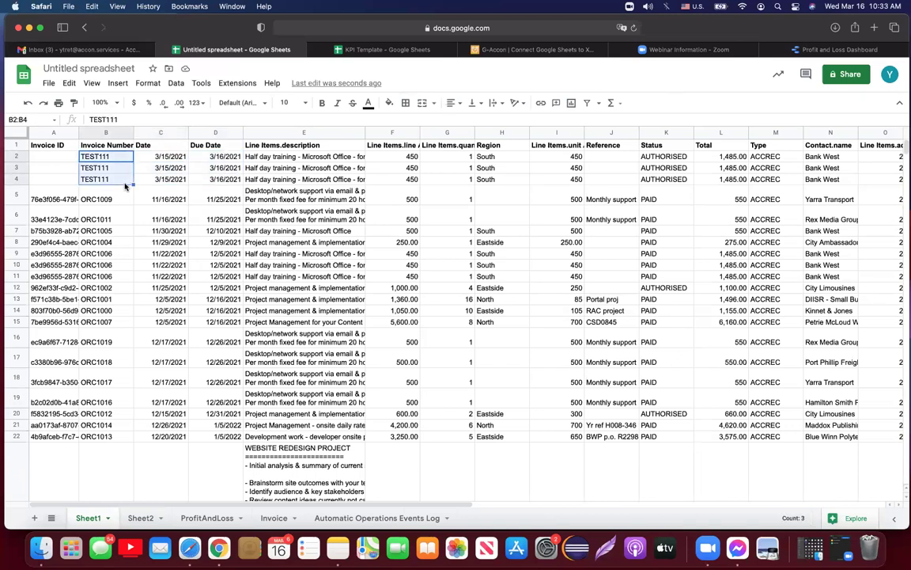
click(239, 85)
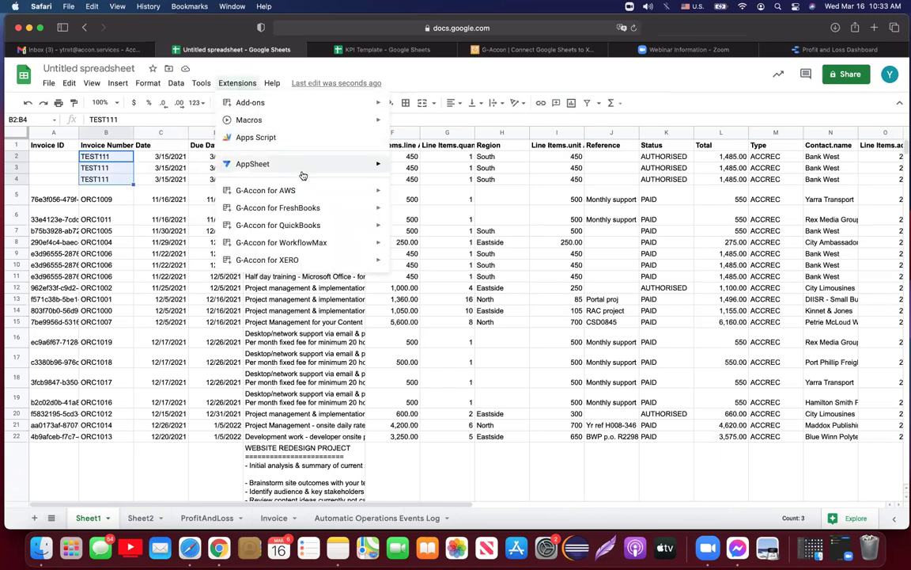
mouse_move(323, 265)
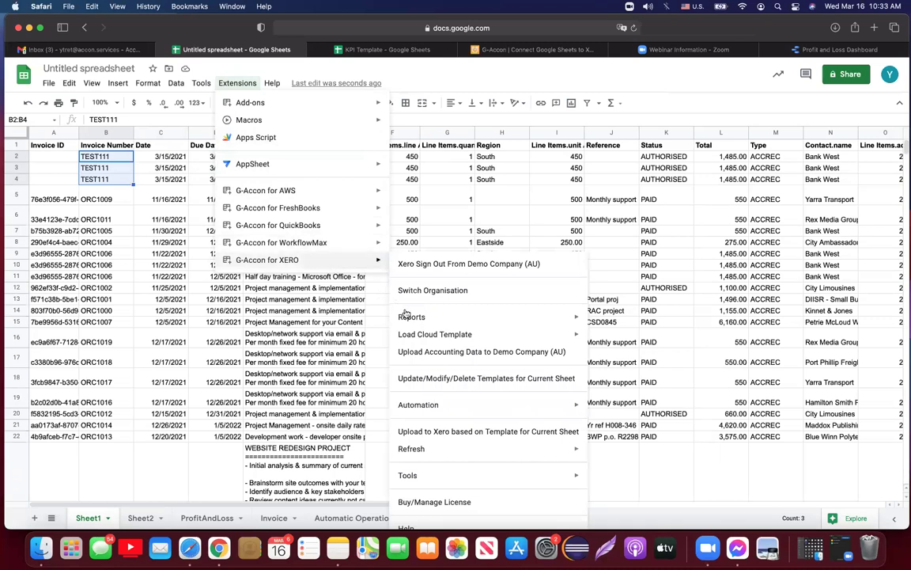
mouse_move(411, 318)
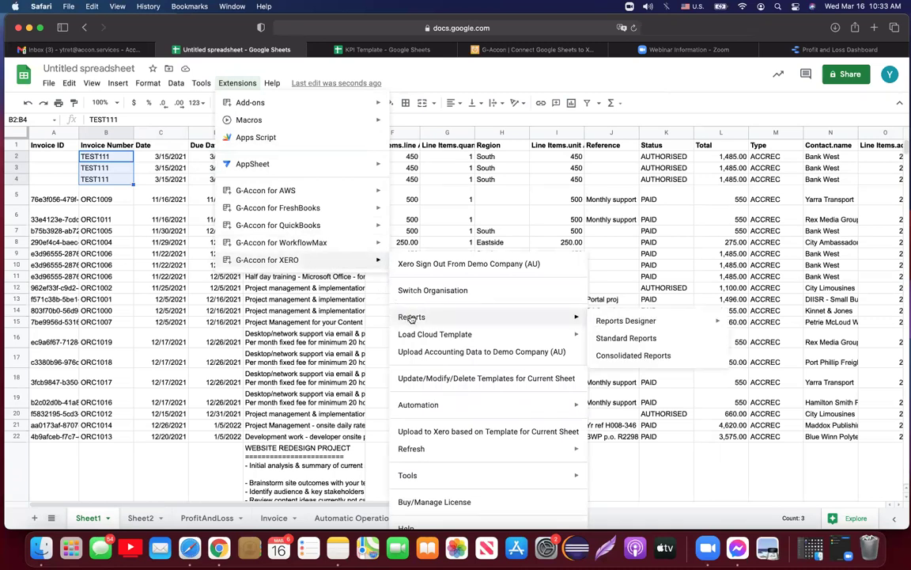
mouse_move(595, 321)
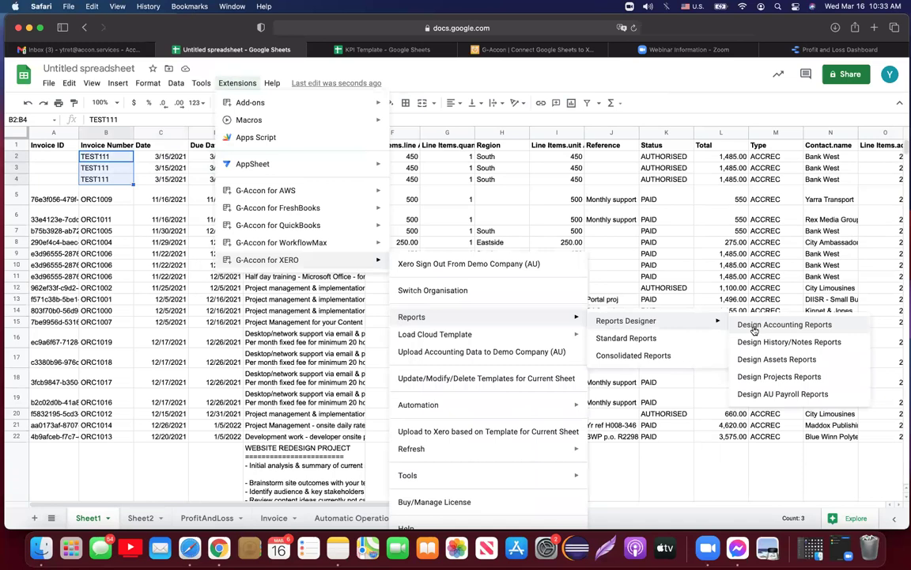
click(16, 144)
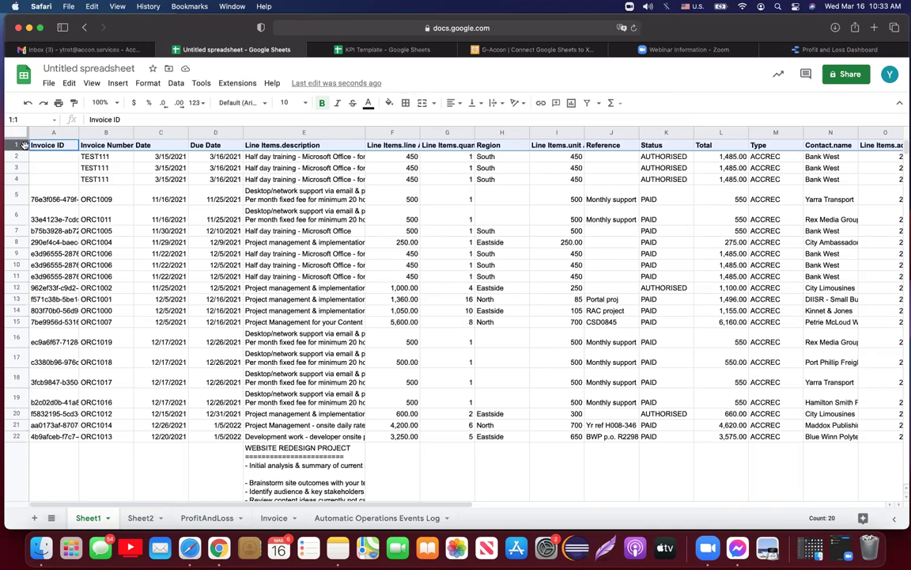
click(127, 147)
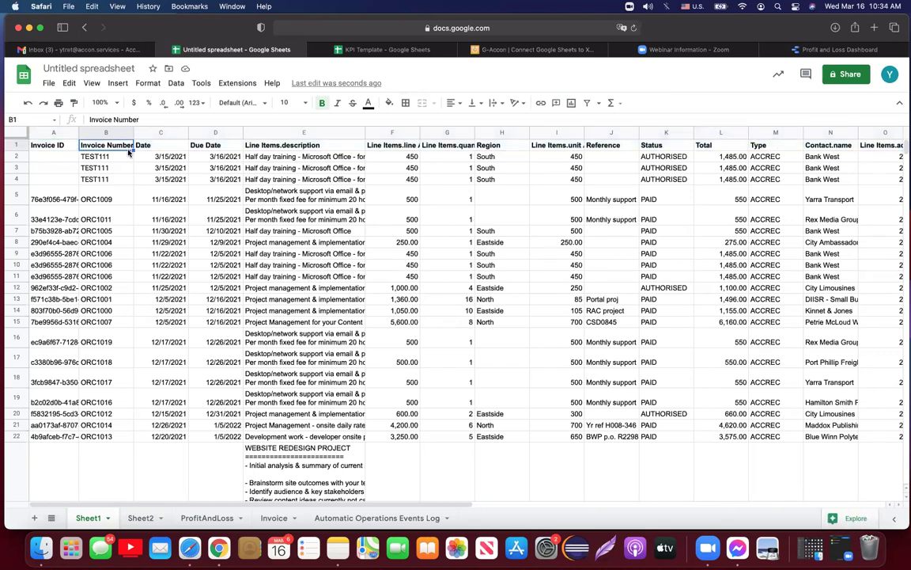
Step: Select the three TEST111 invoice rows in B2:B4 and open the accounting data upload to Demo Company (AU)
click(124, 157)
shift+click(124, 181)
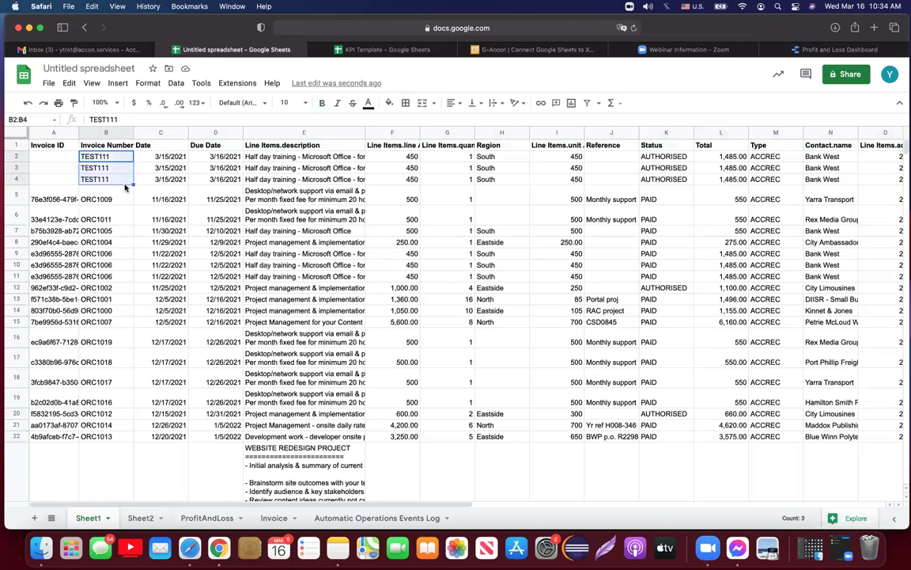
click(239, 83)
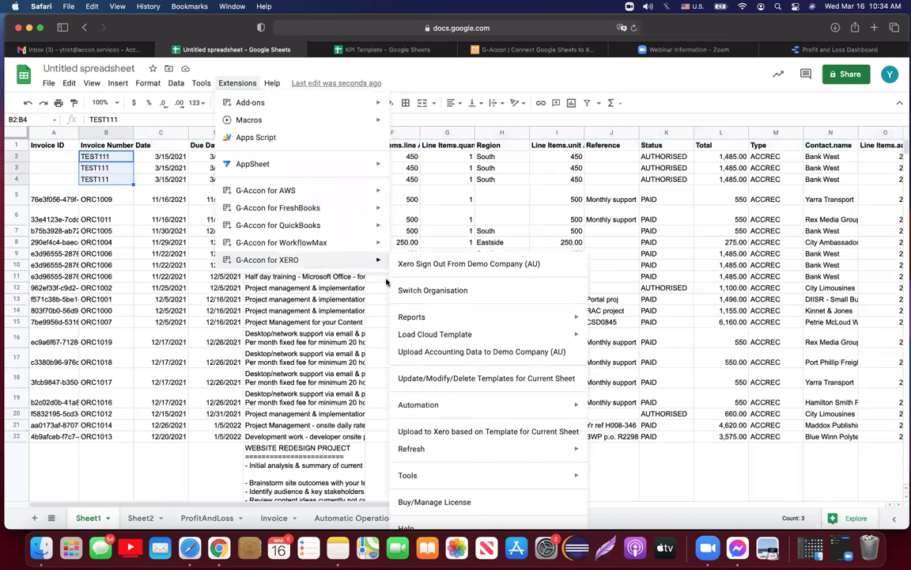
click(422, 353)
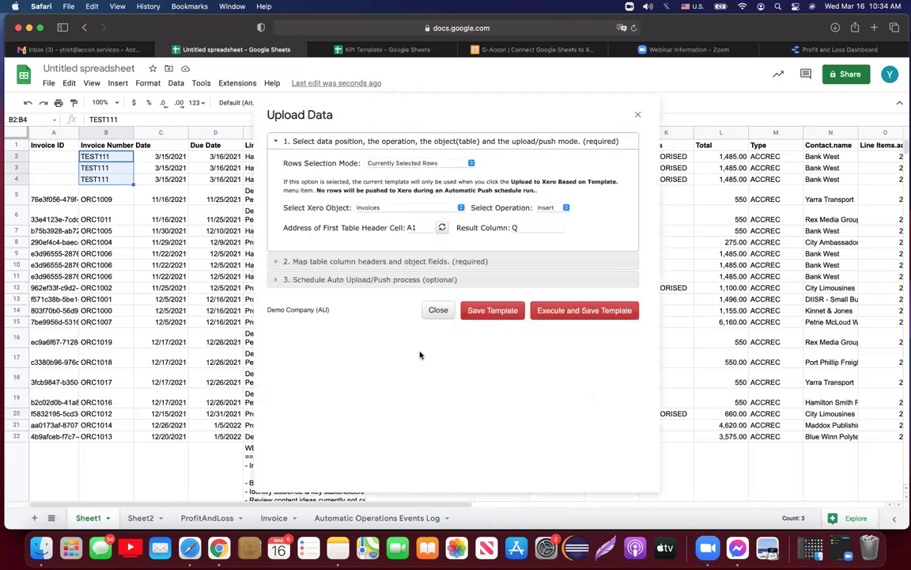
Step: Check the row selection, Xero object and operation choices, keeping Currently Selected Rows, Invoices and Insert
click(470, 163)
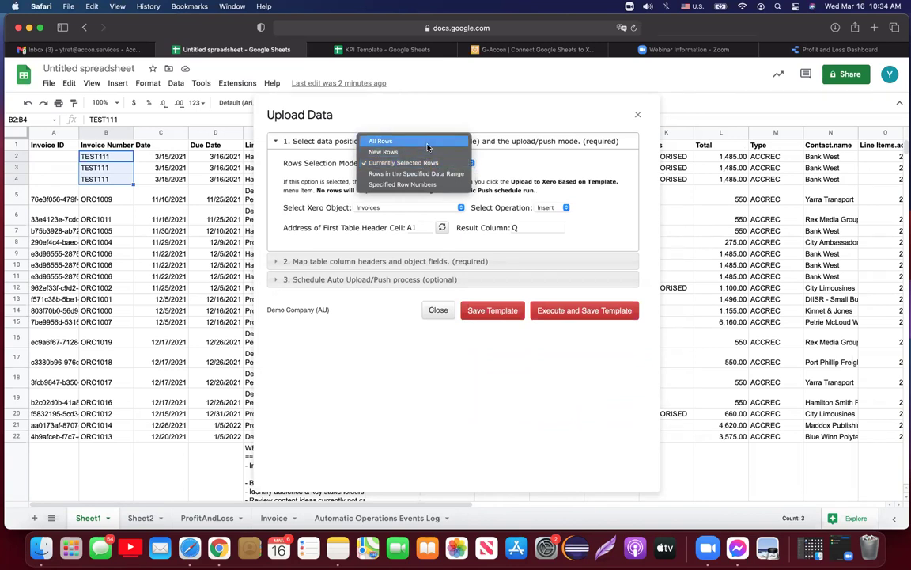
click(433, 164)
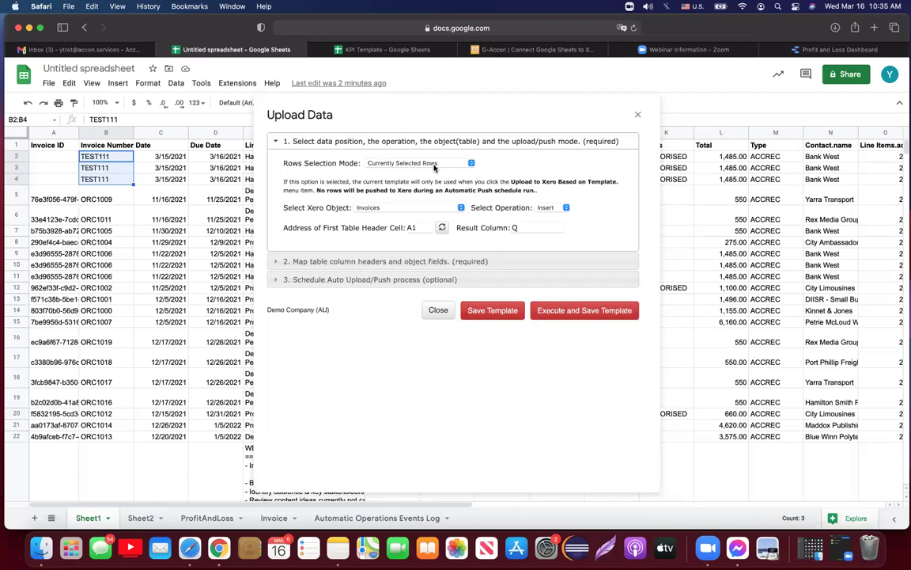
click(462, 208)
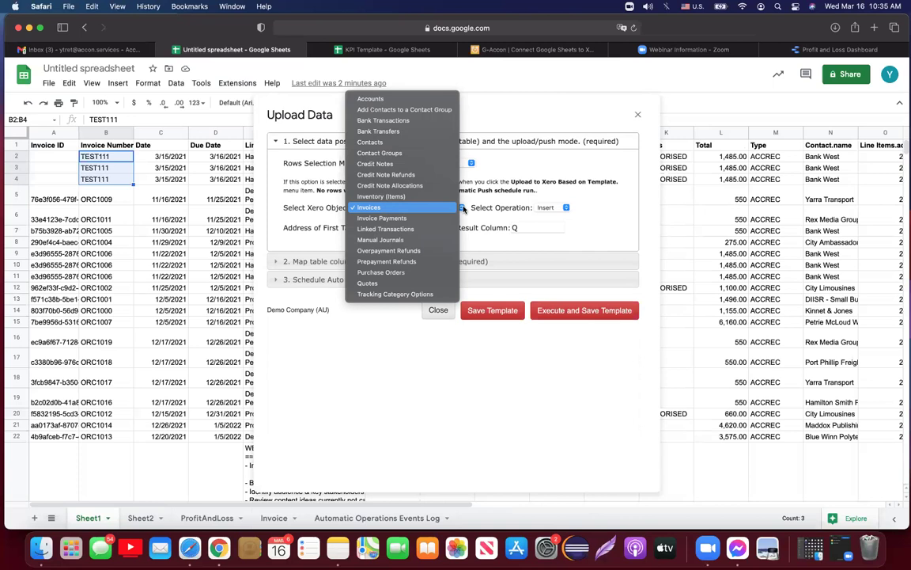
click(626, 203)
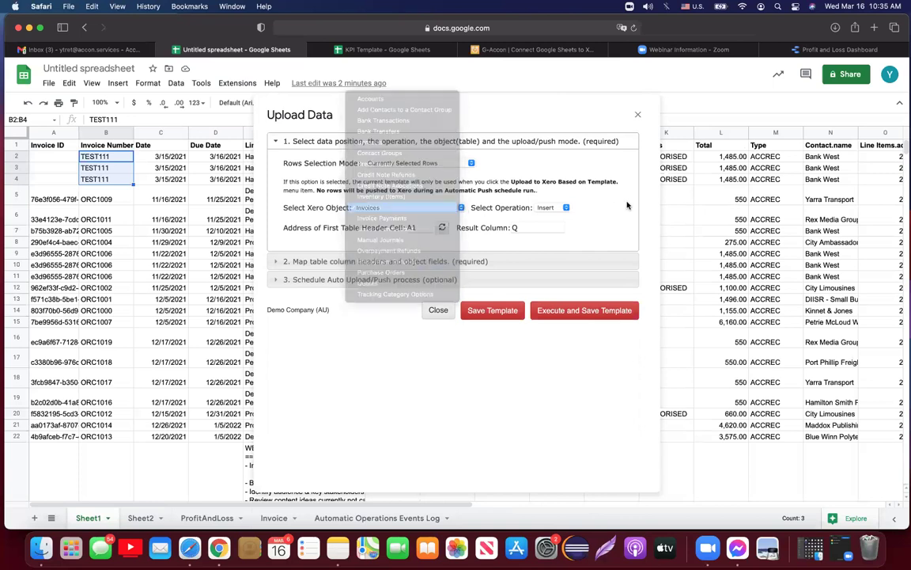
click(567, 208)
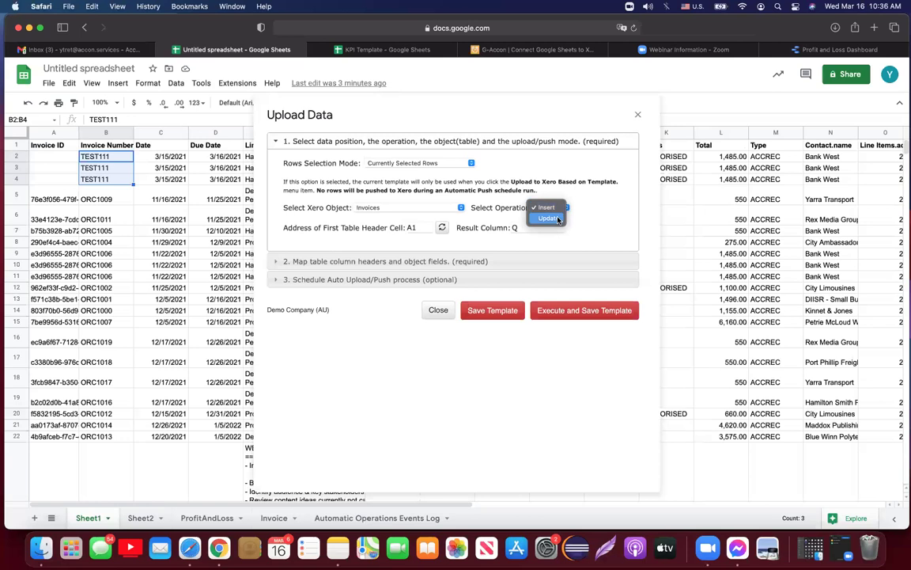
click(558, 207)
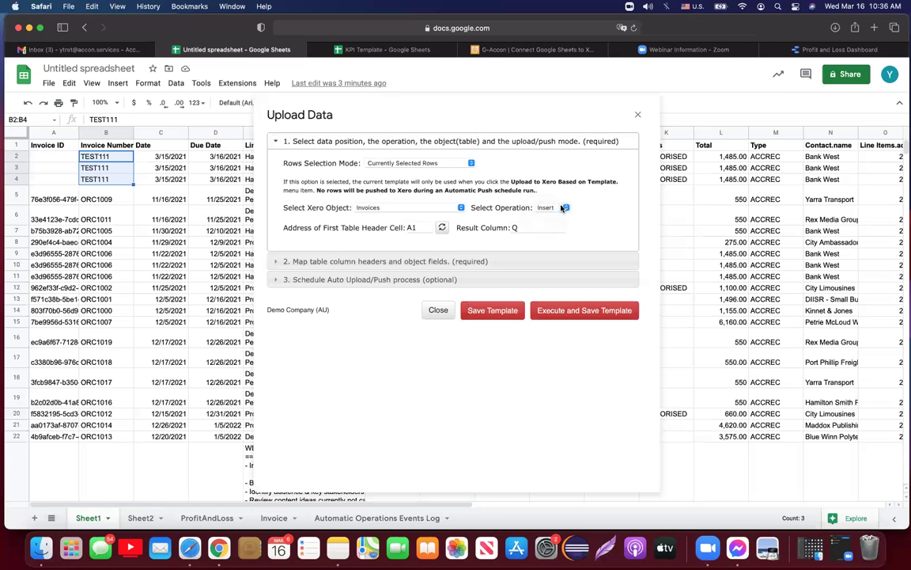
Step: Refresh the first table header cell address and review the Xero fields available for column mapping, including the Line Amount Types options
click(440, 227)
click(463, 265)
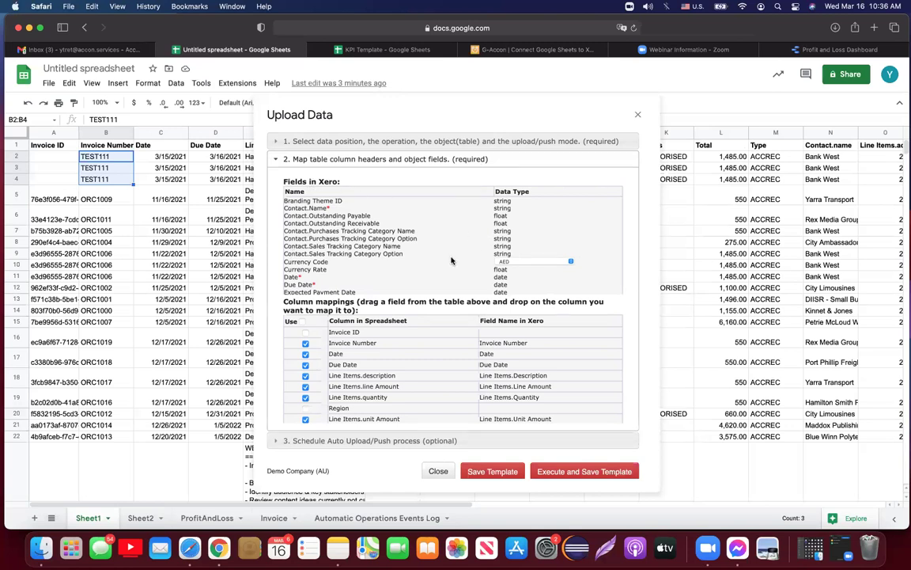
scroll(451, 260, down, 5)
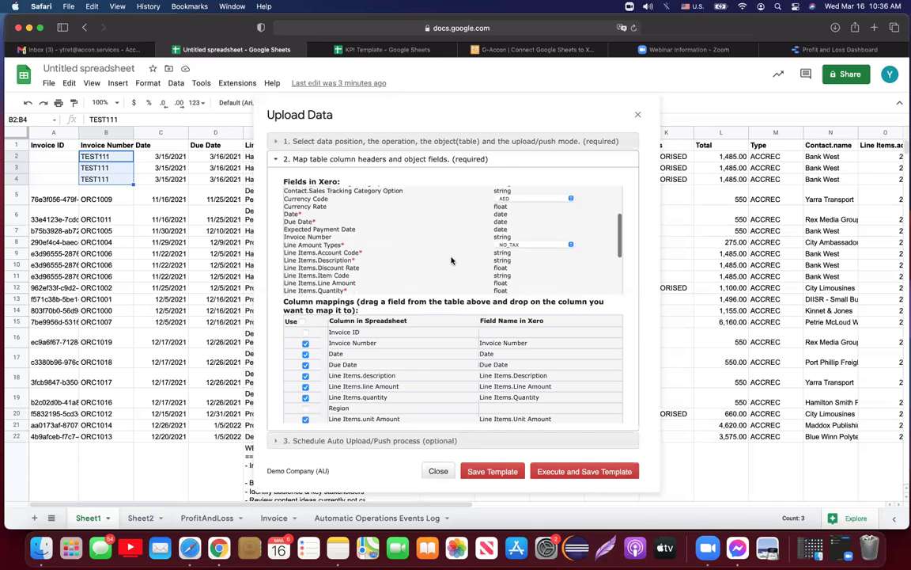
scroll(451, 261, down, 1)
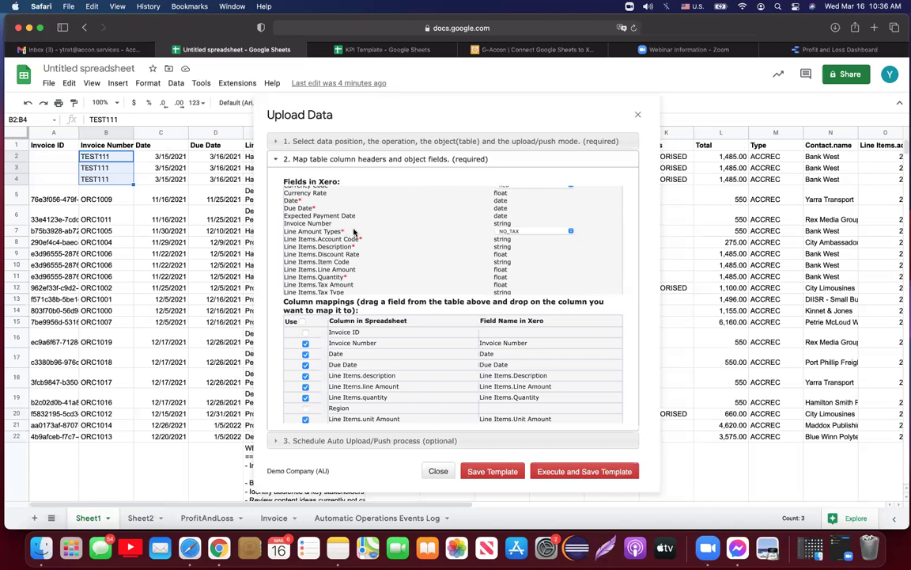
click(570, 231)
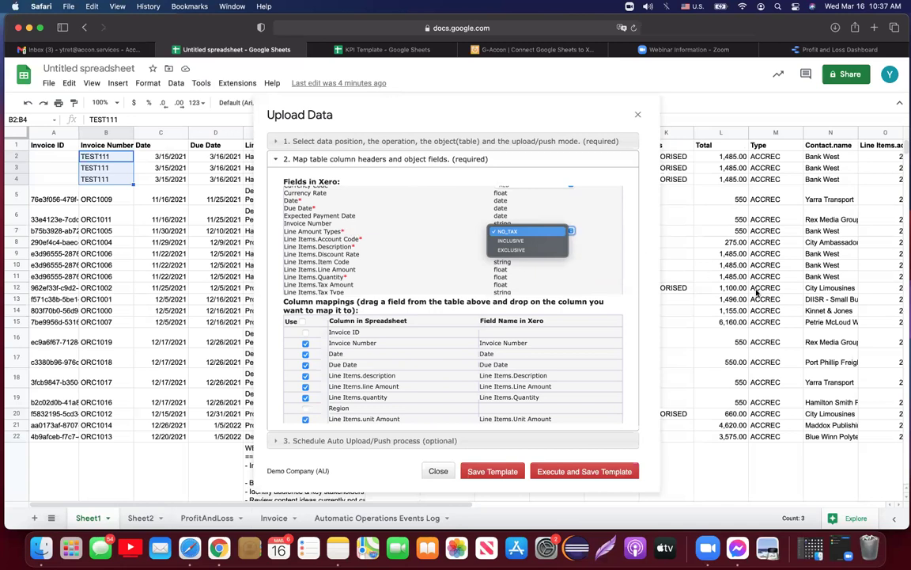
click(407, 271)
scroll(406, 271, down, 3)
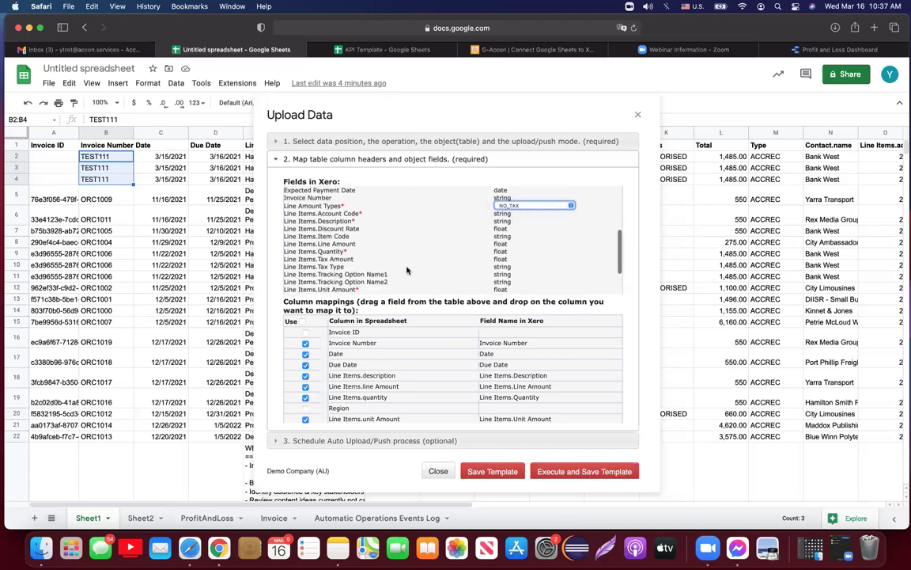
scroll(407, 271, down, 2)
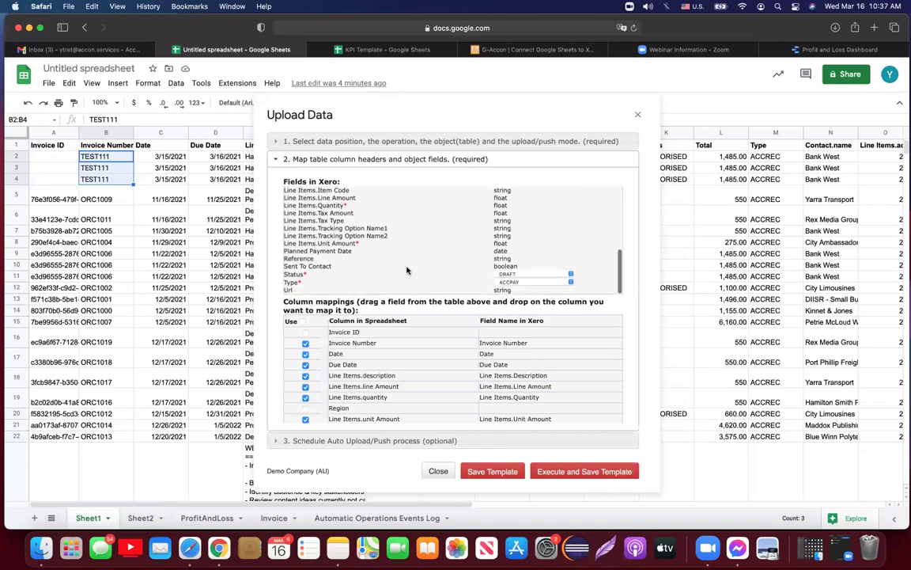
Step: Review the available Status and Type options among the Xero invoice fields, keeping DRAFT and ACCPAY
click(569, 274)
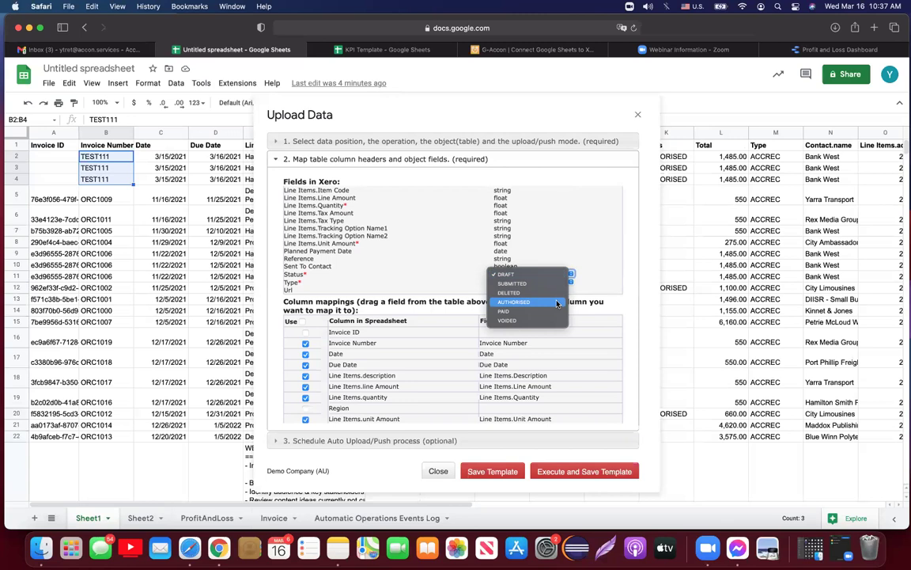
click(591, 301)
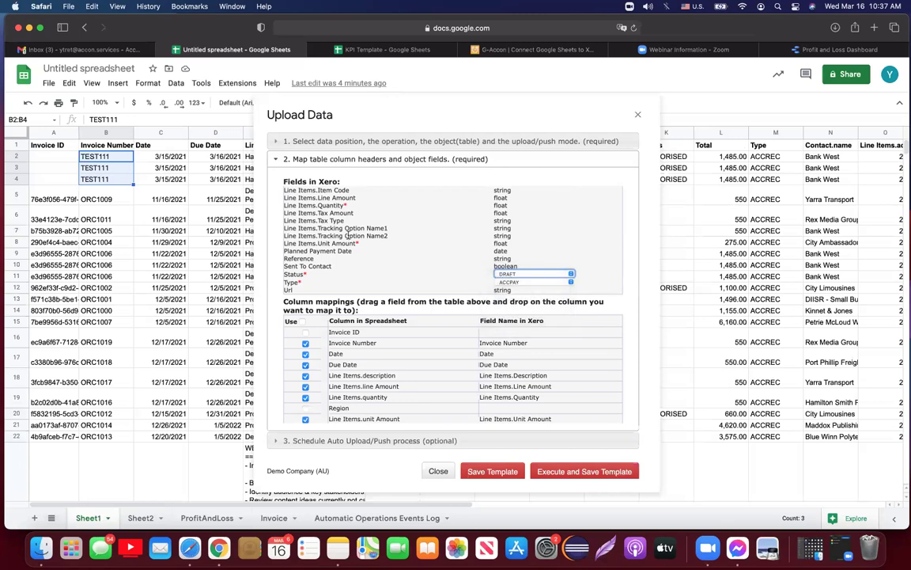
click(570, 283)
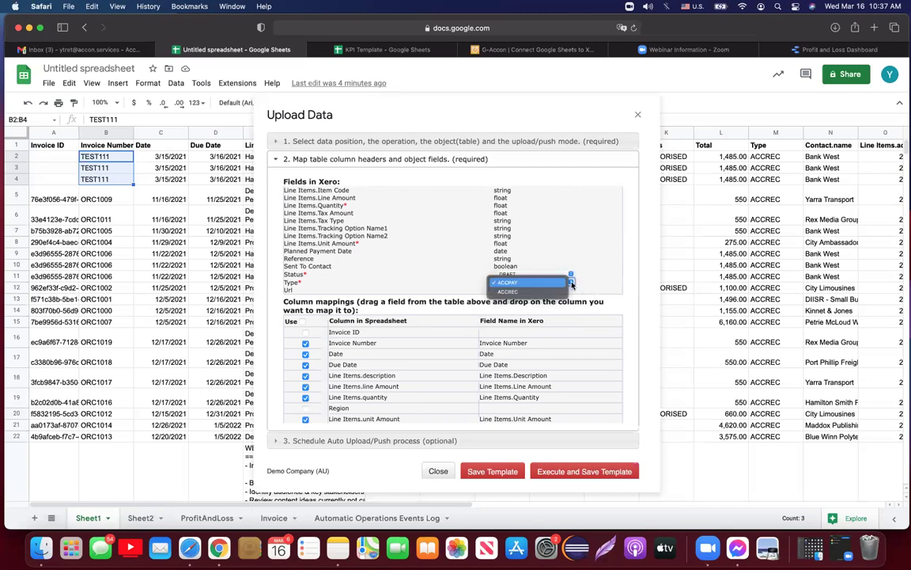
click(518, 283)
scroll(432, 364, down, 1)
scroll(434, 363, up, 1)
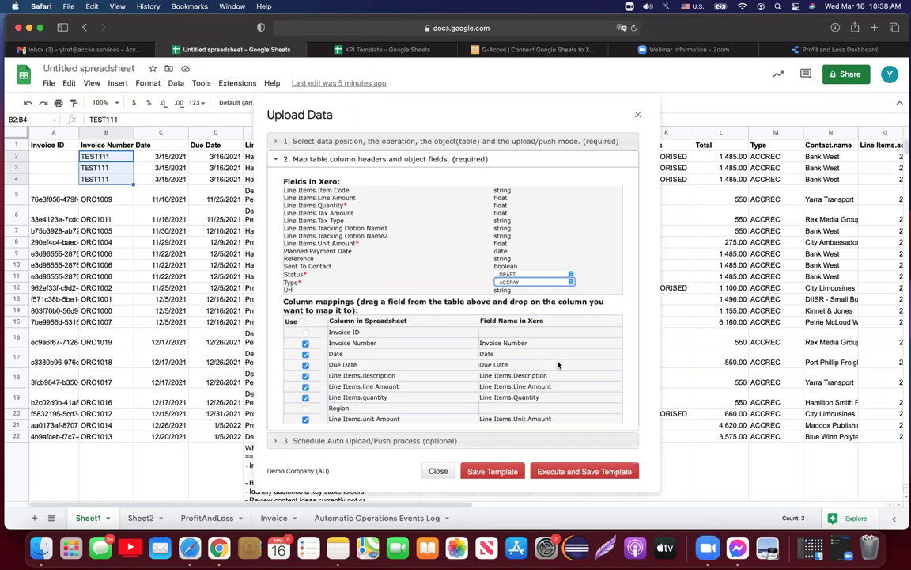
Step: Map the Xero Reference field to the Region spreadsheet column, leaving that column excluded from the upload
scroll(558, 365, down, 3)
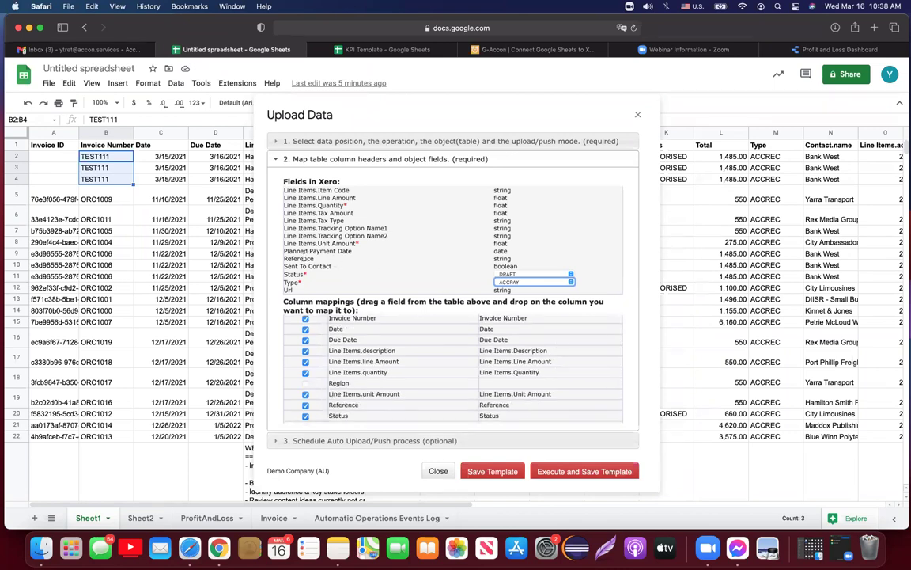
drag(301, 259, 539, 375)
click(306, 384)
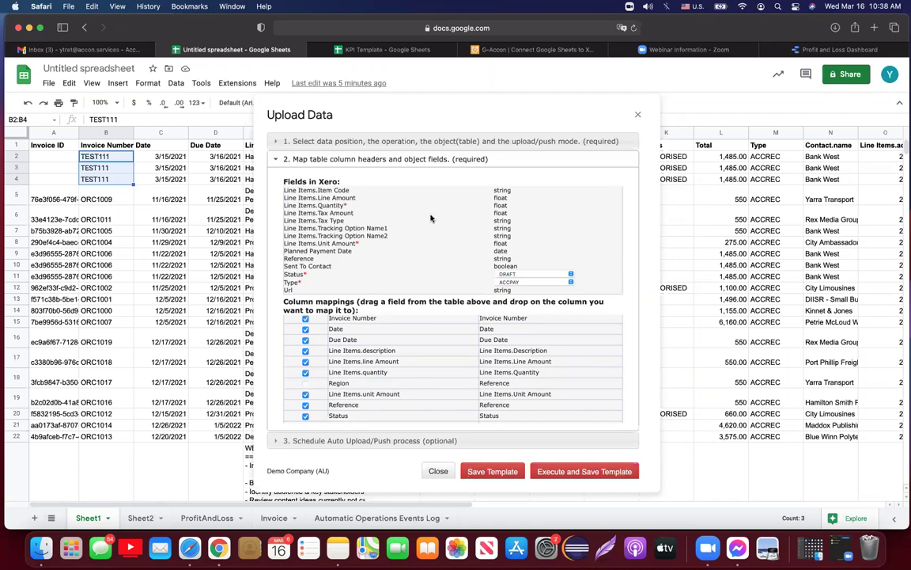
Step: Check the remaining column mappings and execute the invoice upload while saving its template
scroll(470, 388, down, 3)
scroll(470, 388, down, 2)
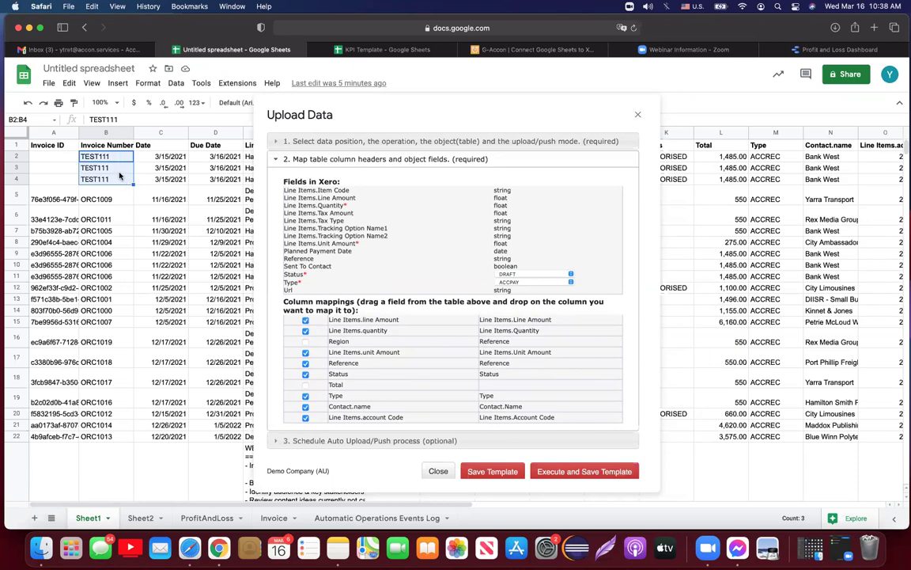
click(600, 473)
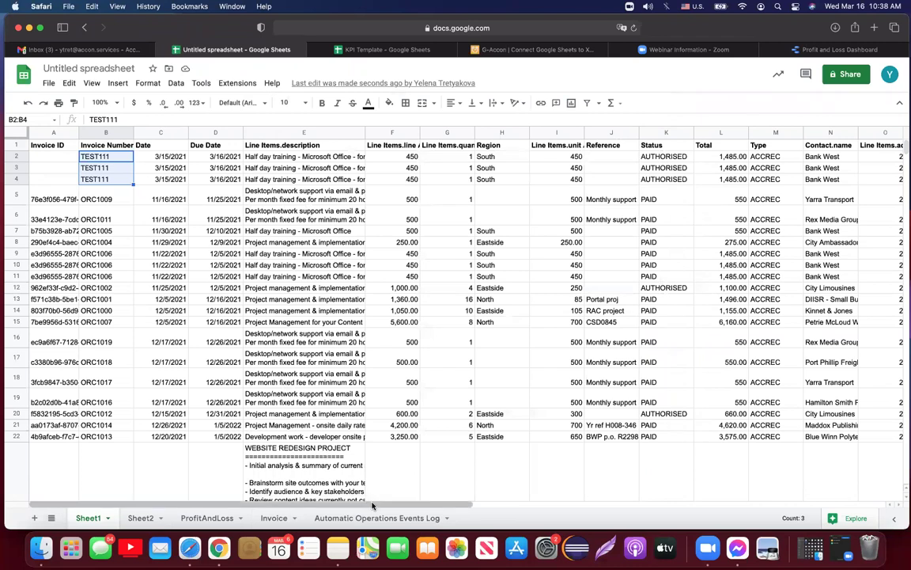
Step: Resize the columns around the upload results in Sheet1, widening Line Items.account Code and Id to fit their text and narrowing Error
scroll(393, 506, right, 6)
scroll(630, 522, right, 5)
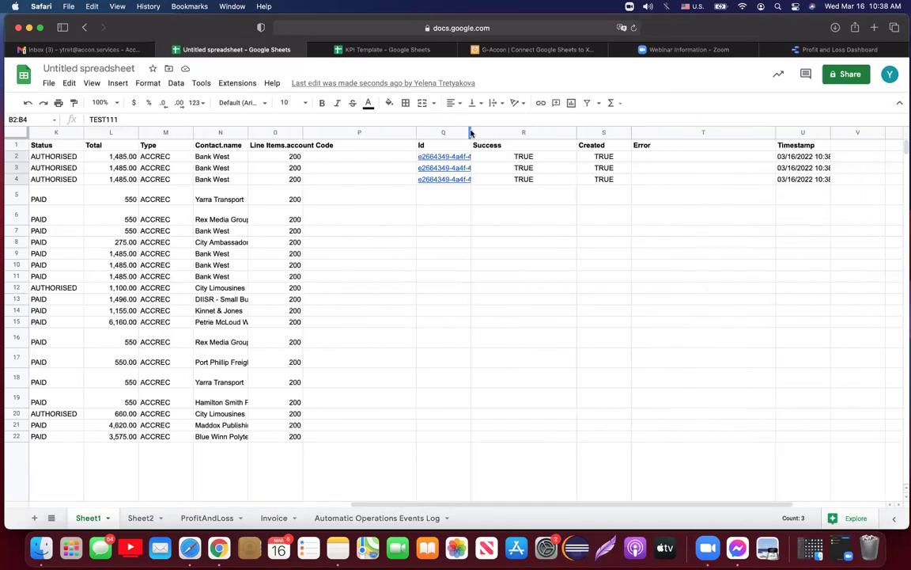
drag(470, 133, 527, 133)
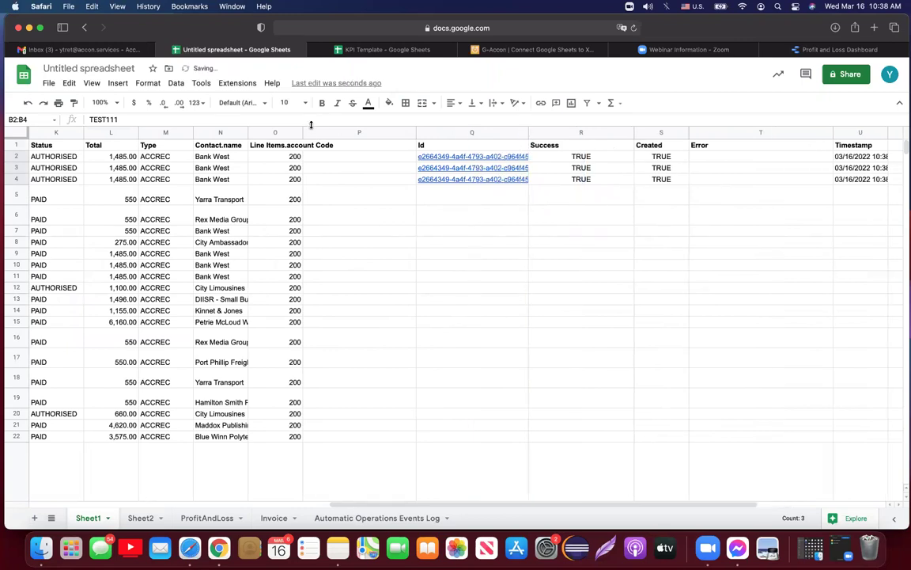
drag(303, 132, 369, 131)
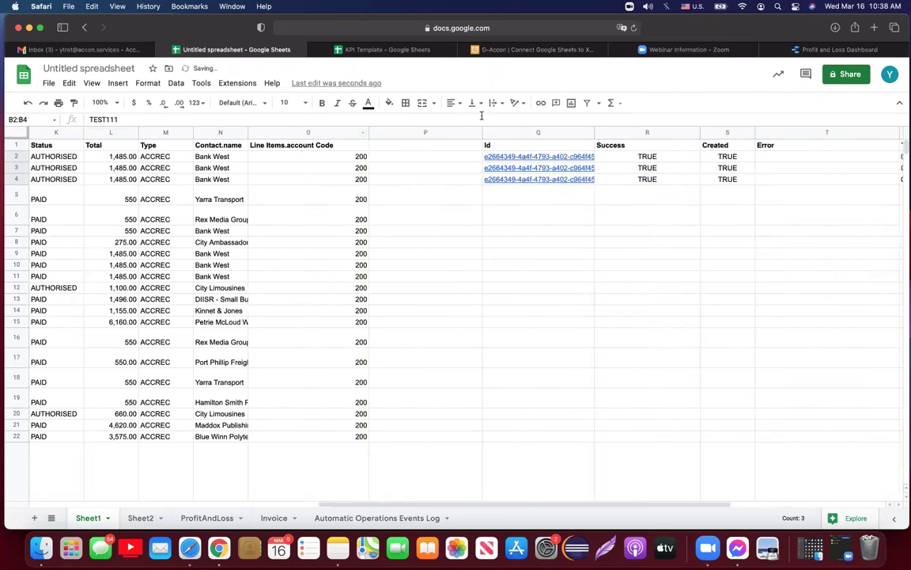
click(443, 131)
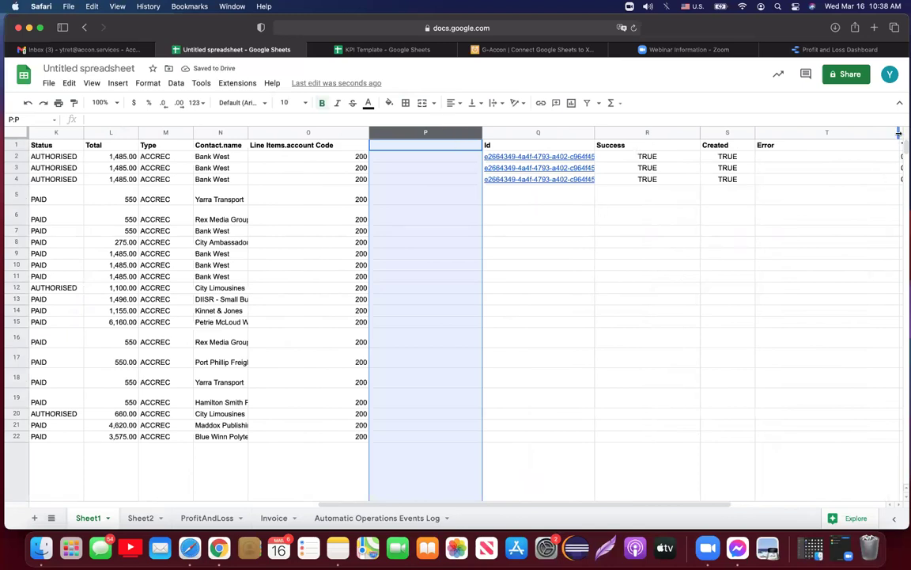
drag(897, 133, 815, 134)
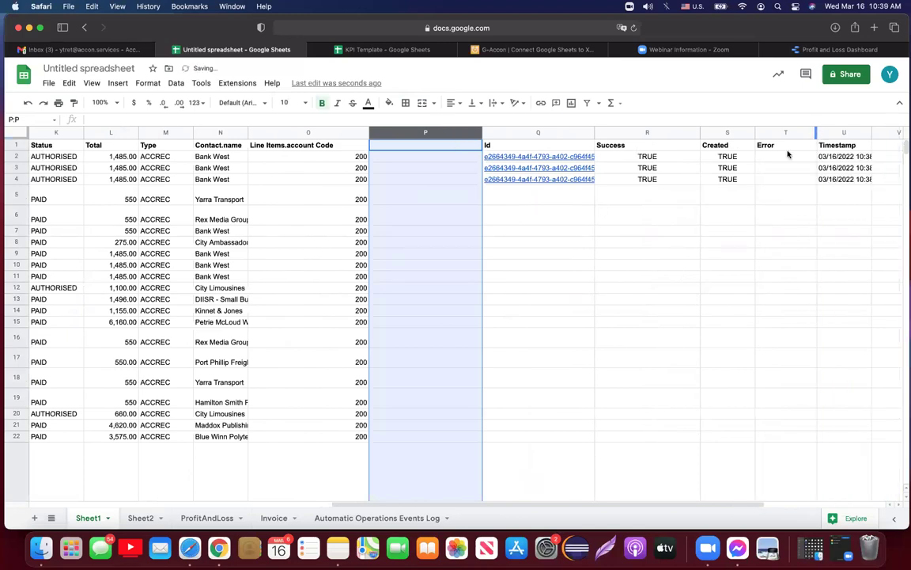
click(786, 156)
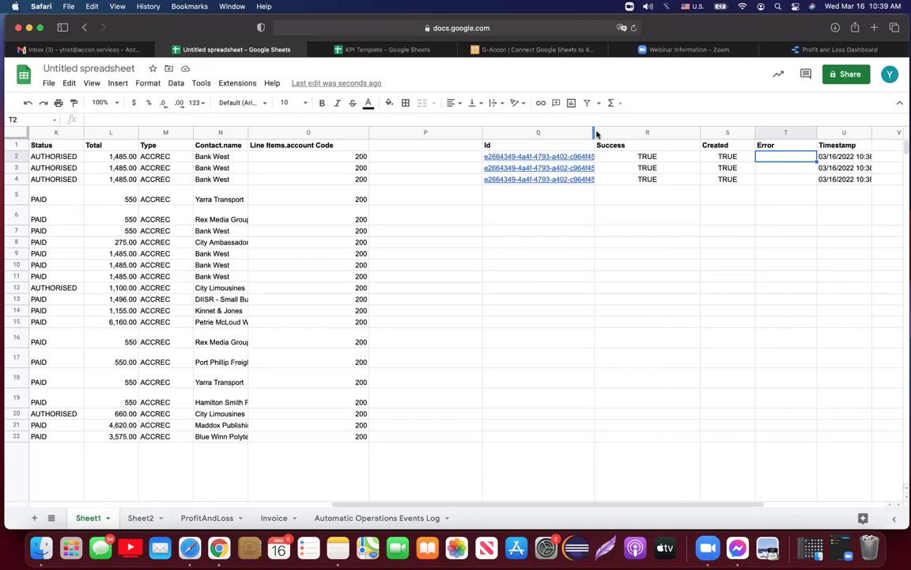
drag(594, 132, 628, 135)
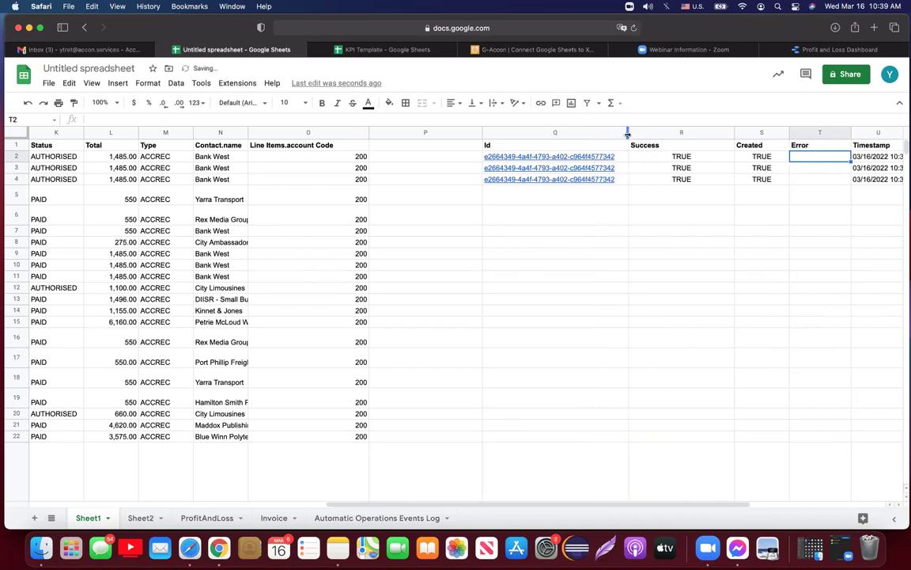
Step: Open the uploaded invoice in Xero from the Id link in row 2 and check its details and line items
mouse_move(582, 159)
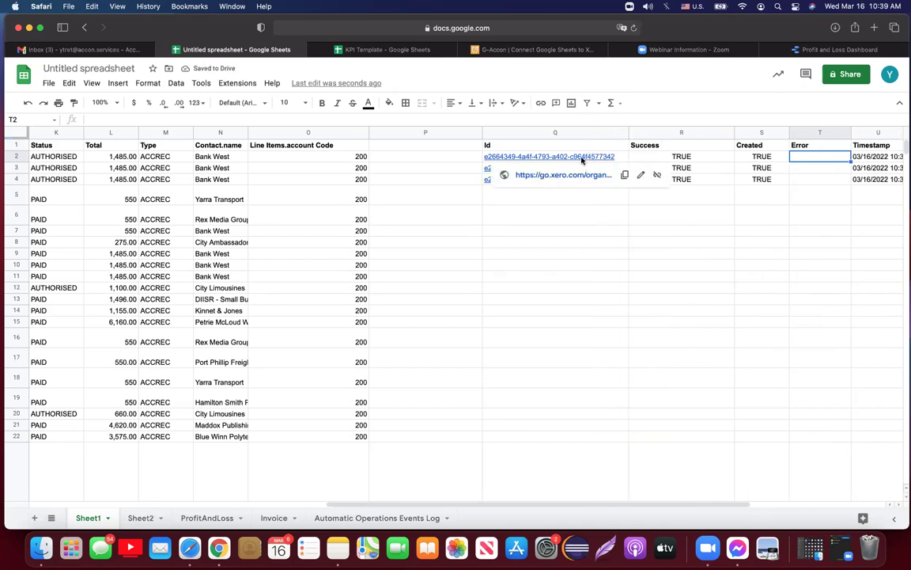
click(586, 175)
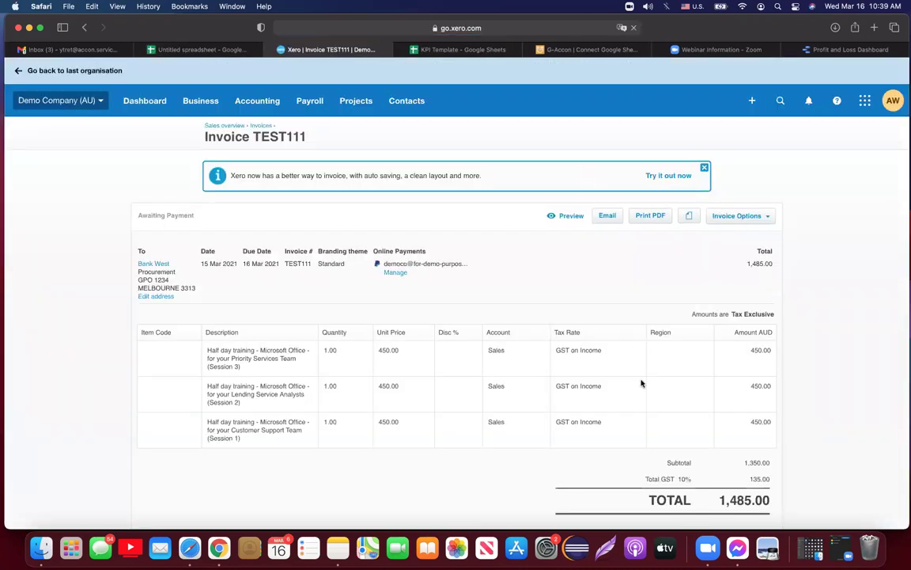
scroll(643, 381, down, 1)
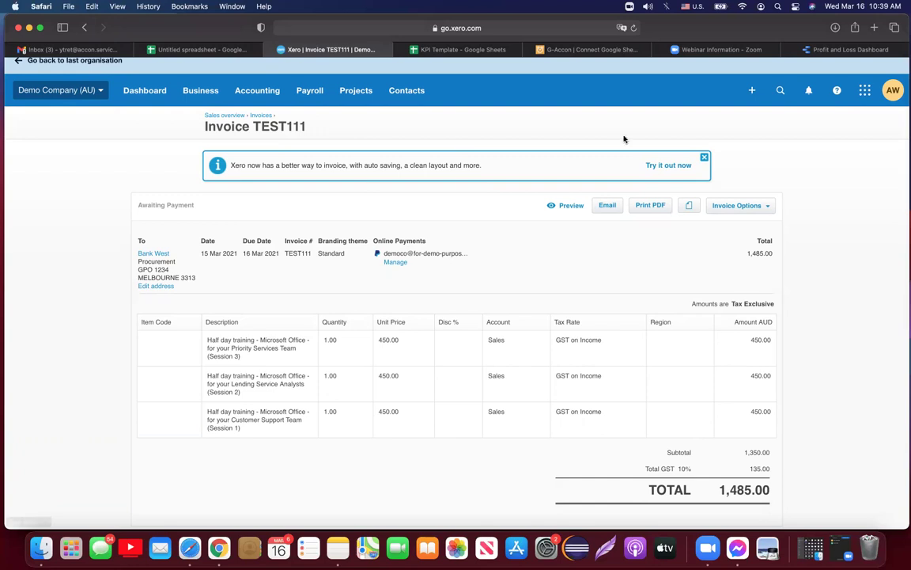
Step: Return to the Google Sheets spreadsheet and start a new consolidated report template with G-Accon for XERO
click(207, 50)
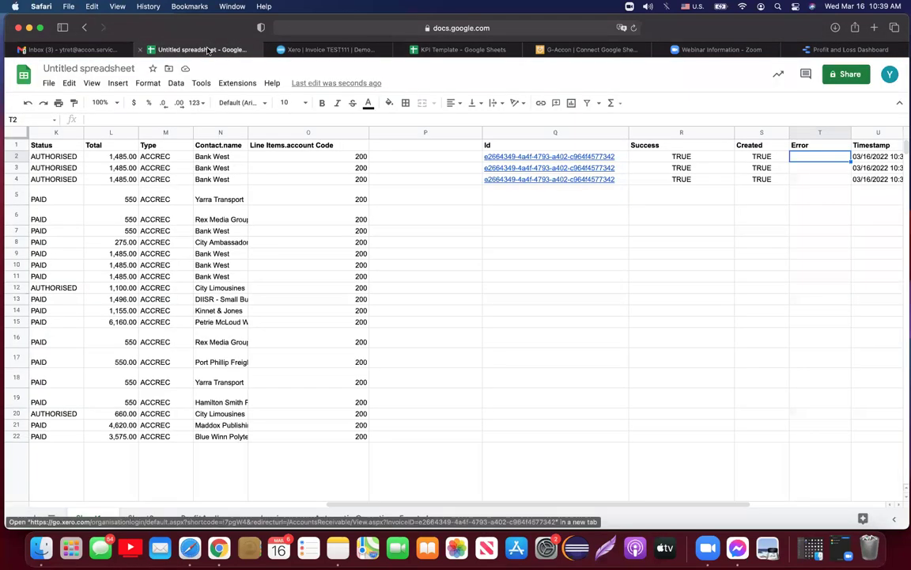
drag(531, 507, 76, 493)
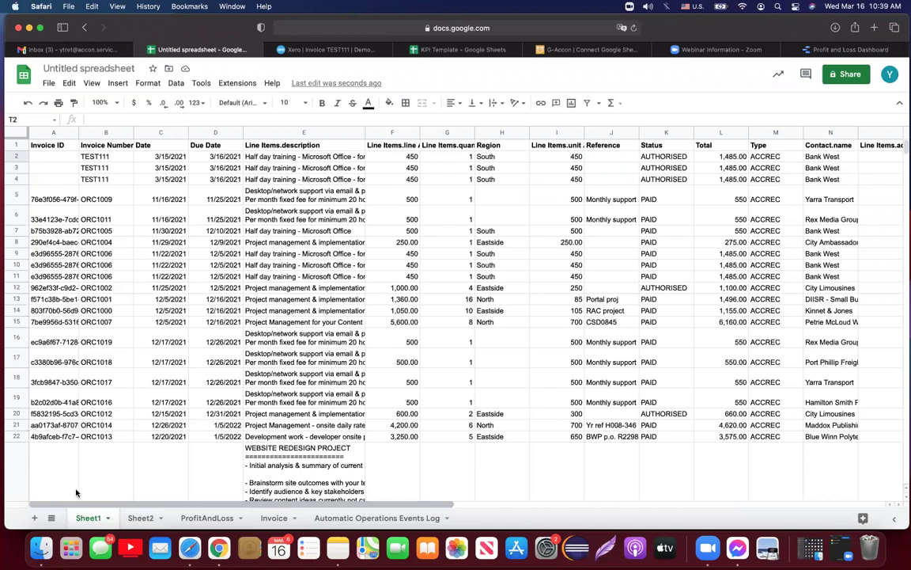
click(237, 83)
mouse_move(311, 264)
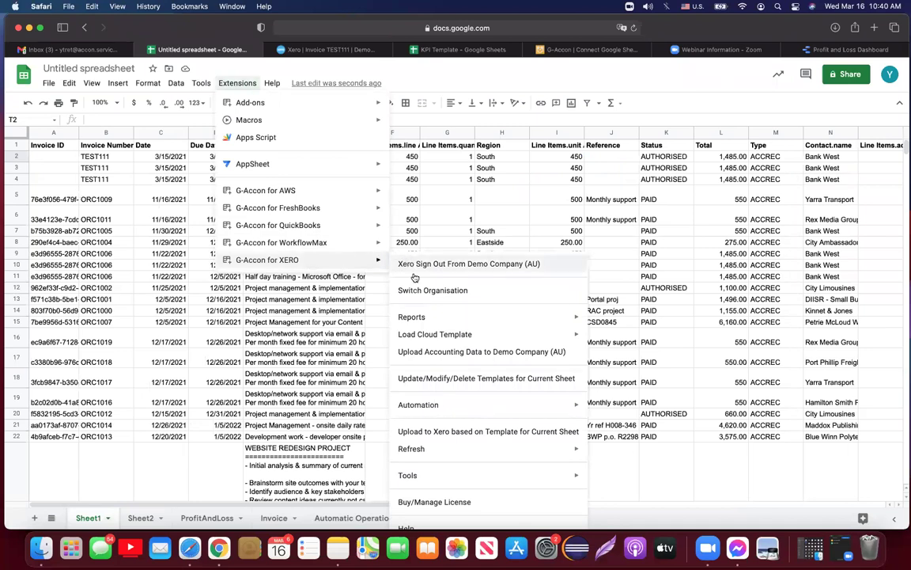
mouse_move(443, 319)
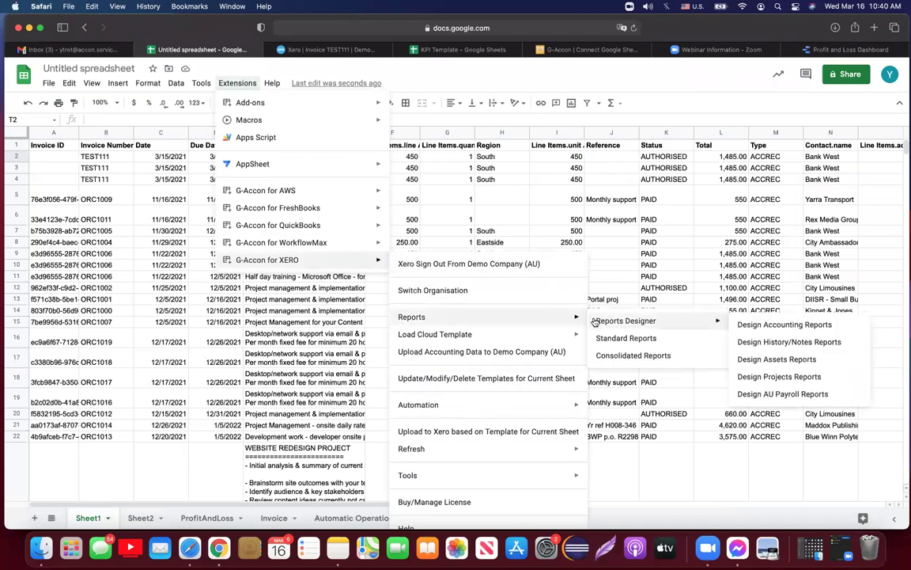
click(611, 356)
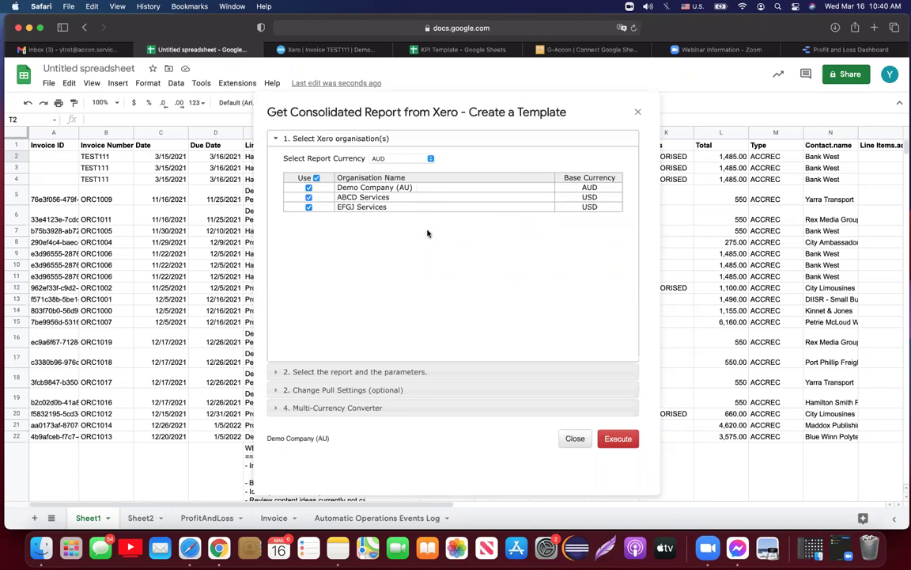
Step: Choose the Profit And Loss report with its default parameters and enable Keep Original Formatting in the pull settings
click(382, 372)
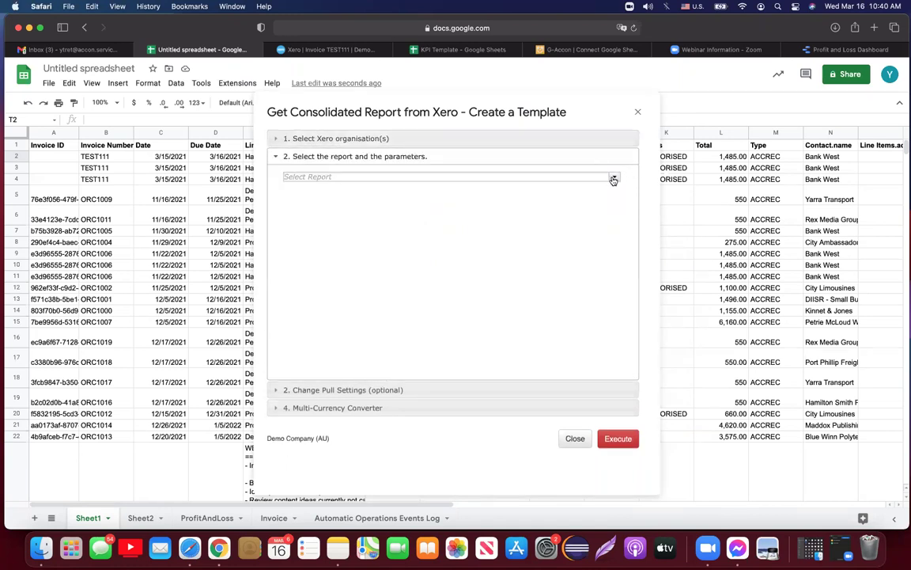
click(614, 178)
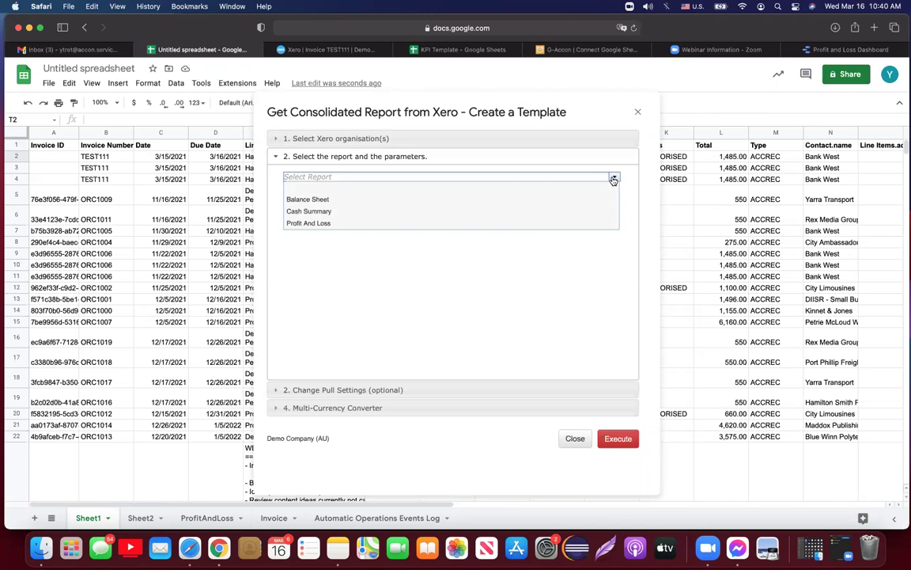
click(401, 225)
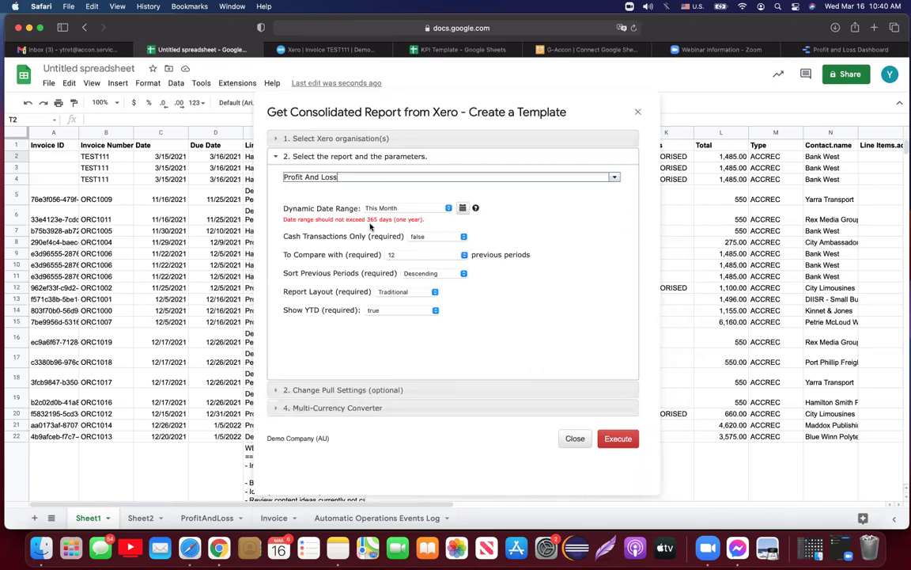
click(405, 393)
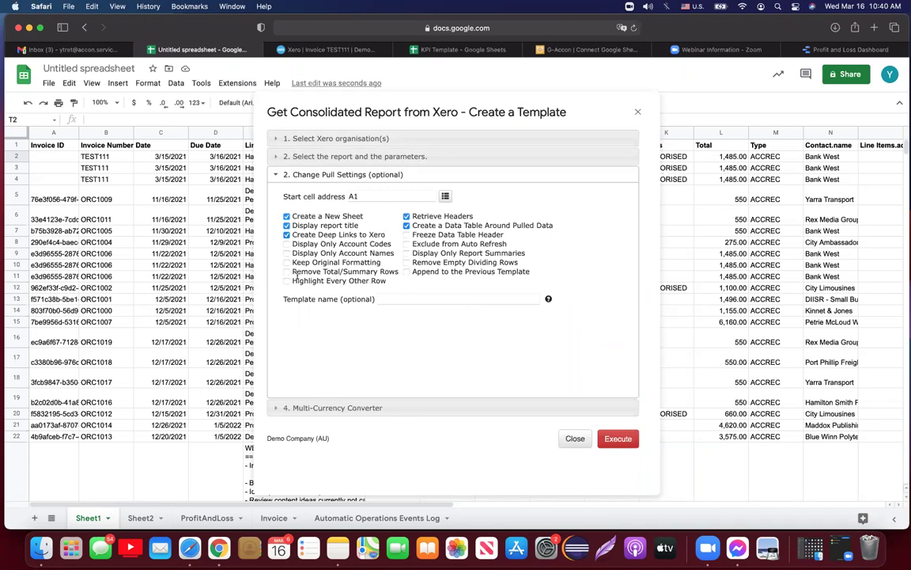
click(286, 262)
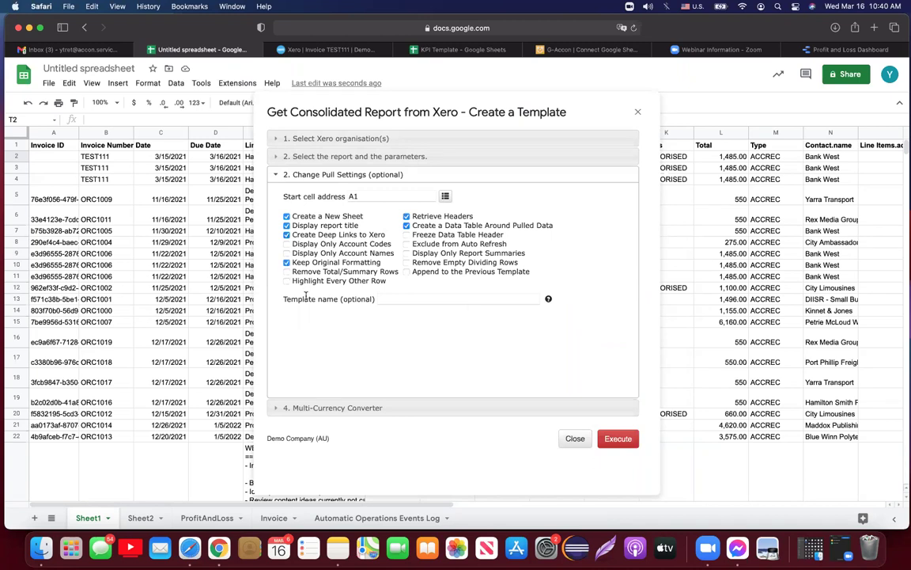
Step: Set the multi-currency converter to use custom exchange rates with USD as the report currency
click(336, 408)
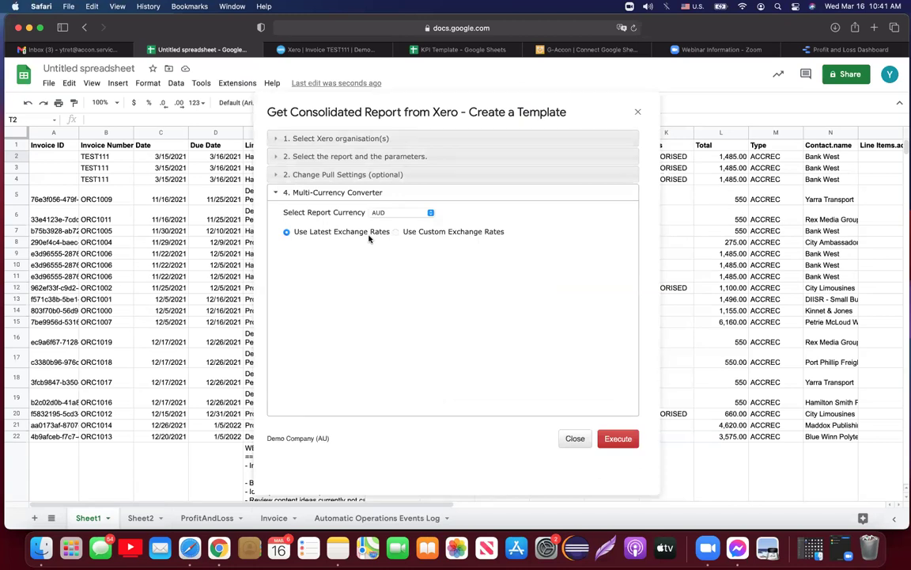
click(397, 231)
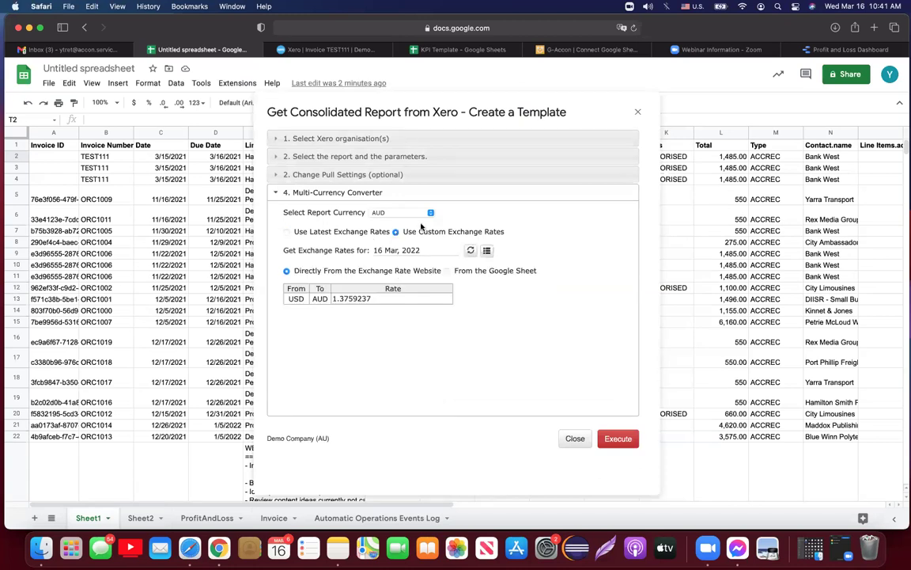
click(429, 212)
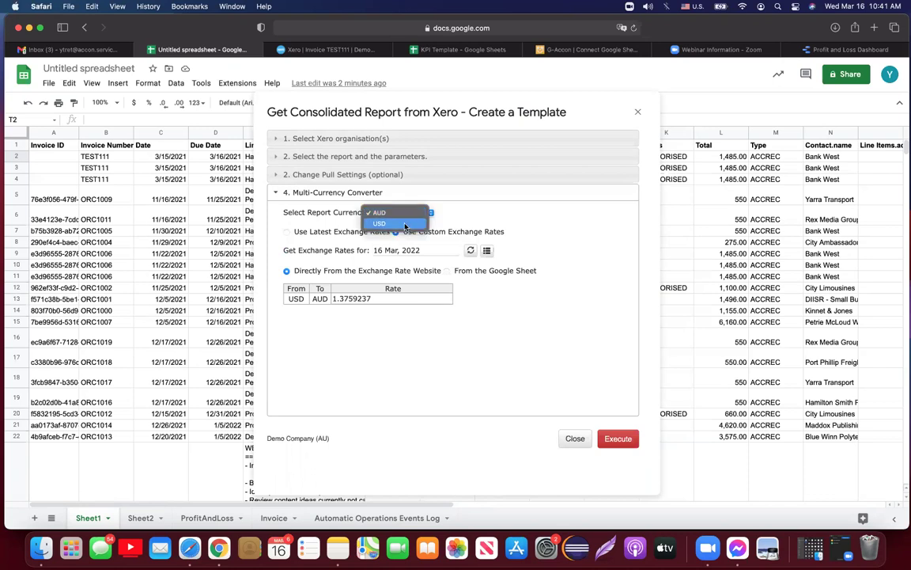
click(405, 224)
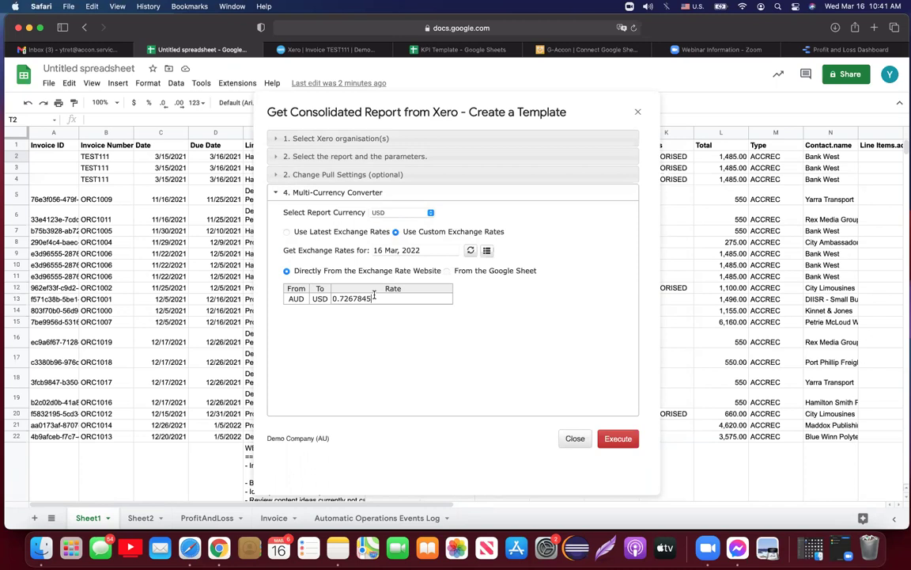
Step: Generate the ExchangeRates tab with the Google Sheet as rate source and execute the consolidated Profit And Loss report
click(446, 271)
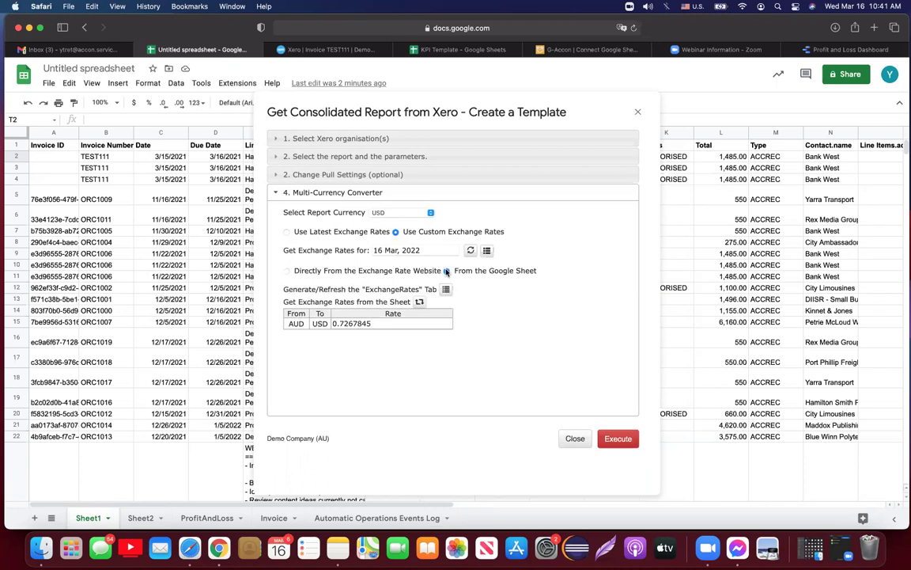
click(446, 291)
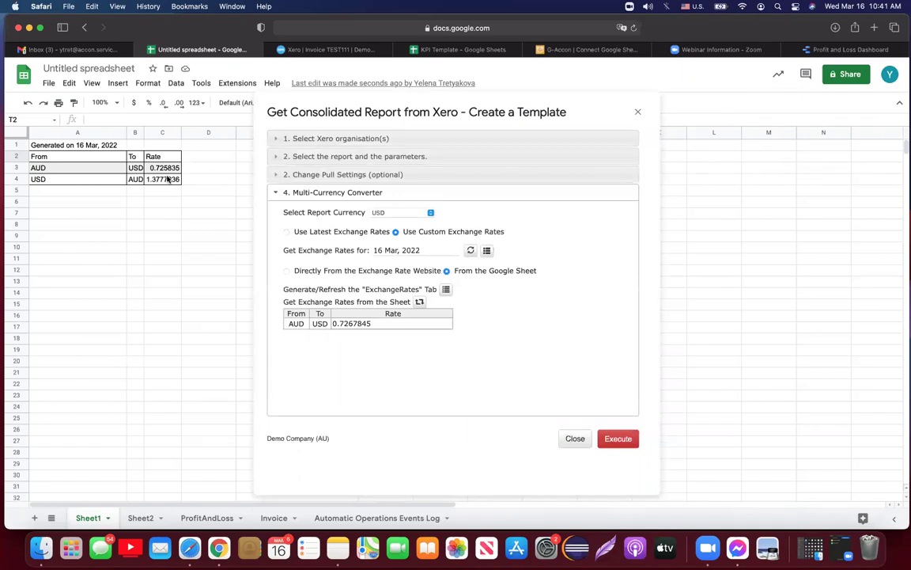
click(619, 439)
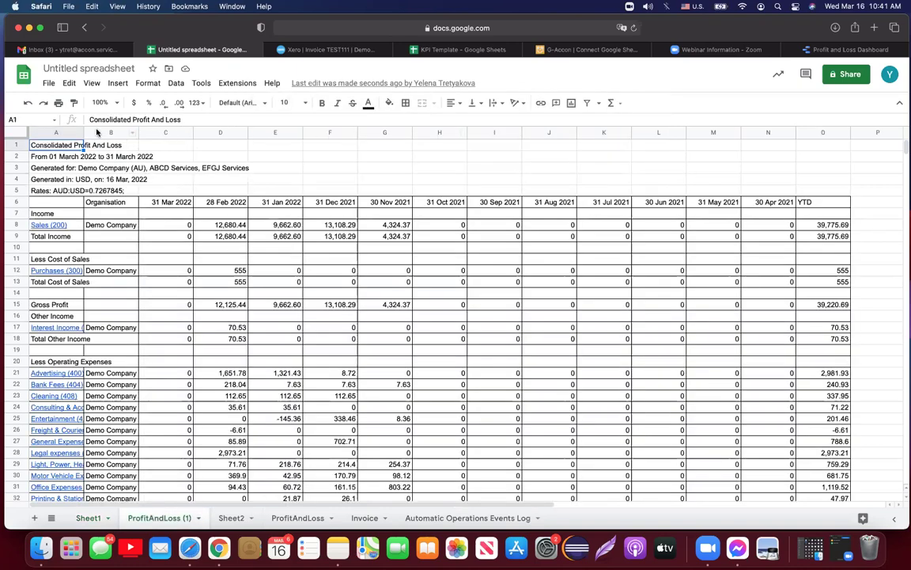
Step: Widen columns A and B of the consolidated Profit And Loss report to fit the account and organisation names, and review its rows
drag(139, 133, 132, 133)
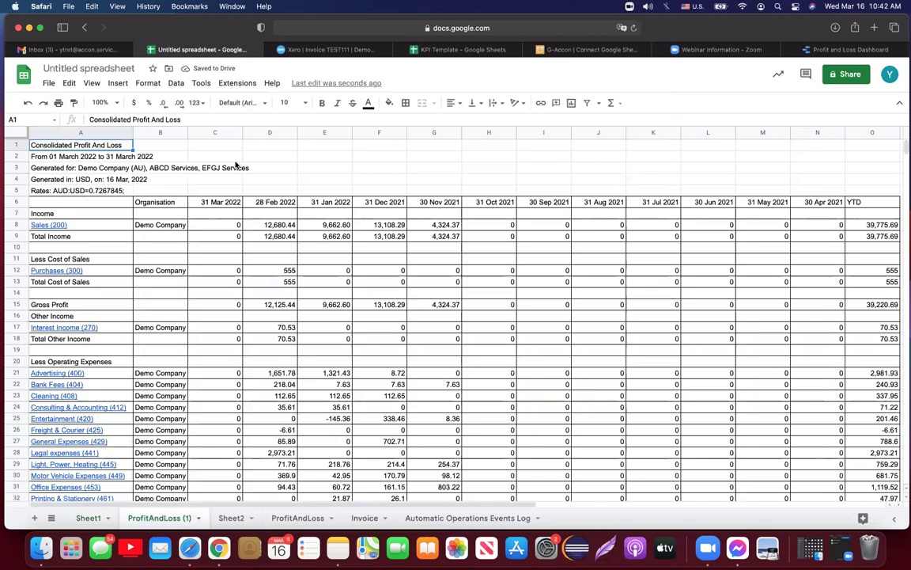
click(169, 203)
scroll(276, 339, down, 5)
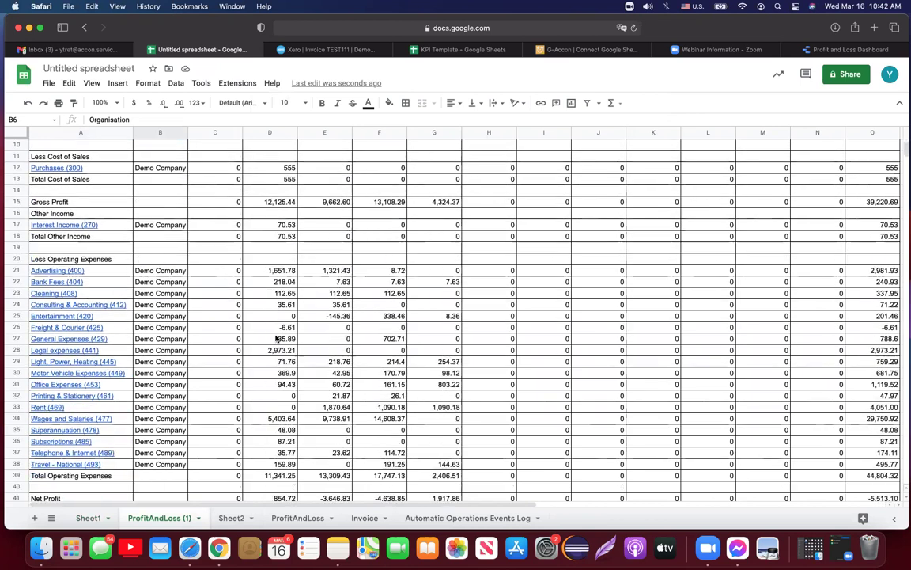
scroll(276, 338, up, 5)
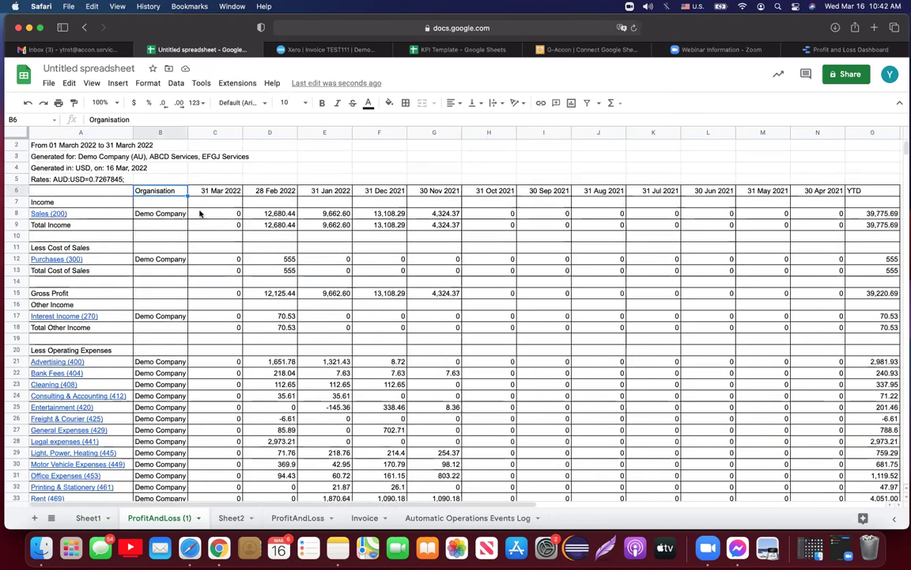
drag(187, 132, 229, 132)
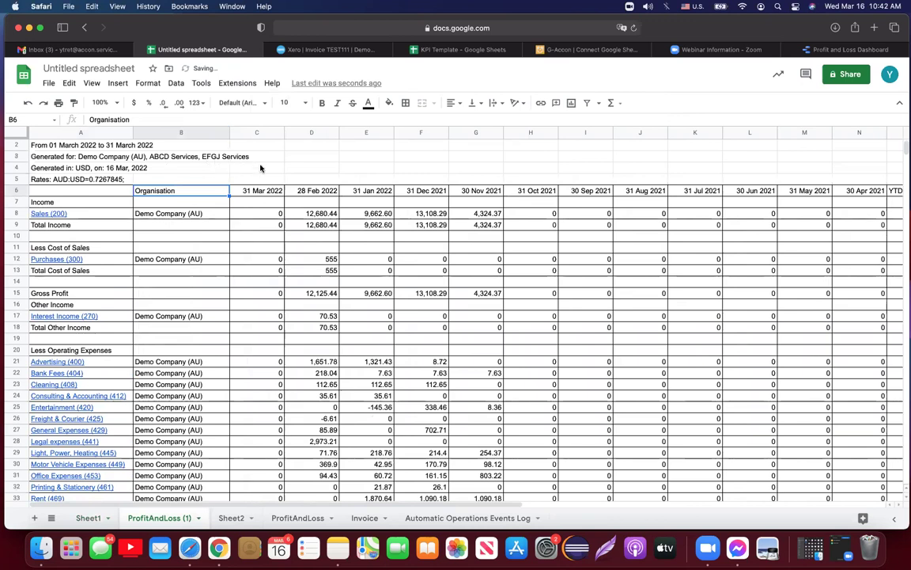
scroll(447, 358, down, 5)
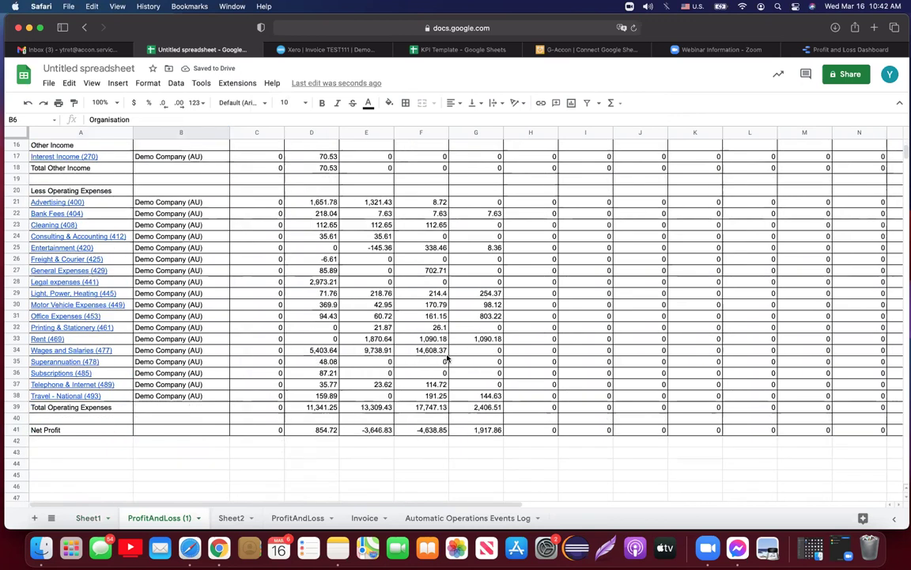
scroll(447, 359, up, 5)
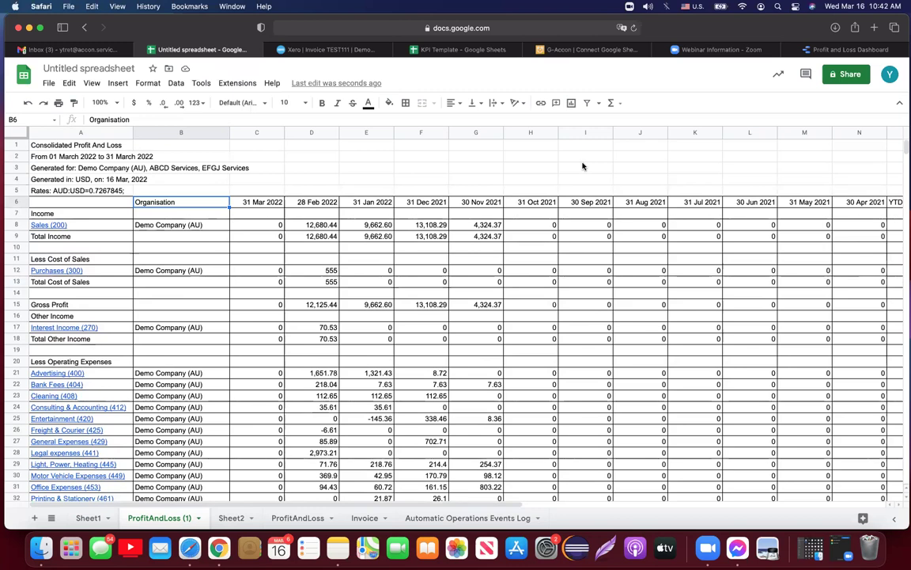
Step: Switch to the KPI Template spreadsheet and look through its ProfitAndLossTurnover, TrialBalanceNew, AgedReceivablesSummary and ProfitAndLoss sheets
click(485, 50)
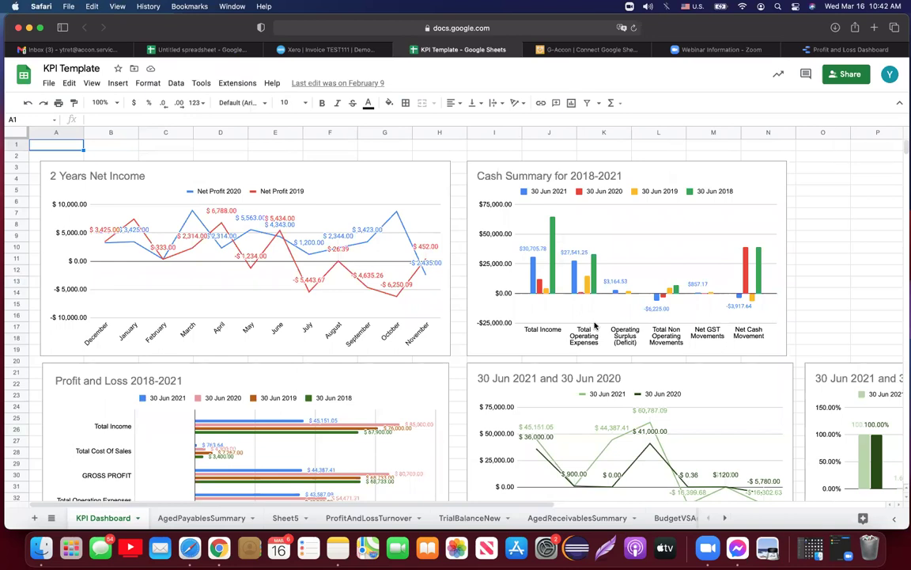
scroll(595, 325, down, 1)
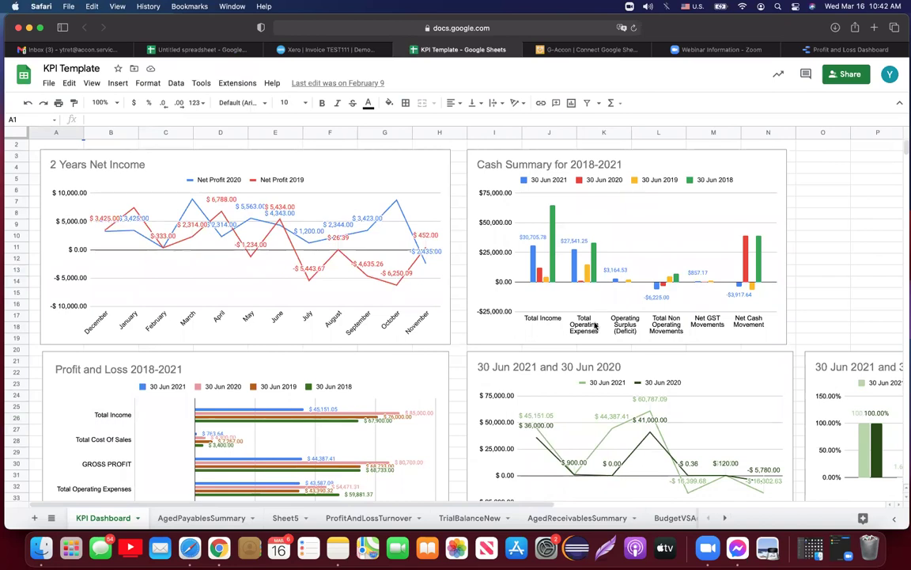
click(388, 518)
click(465, 518)
click(569, 518)
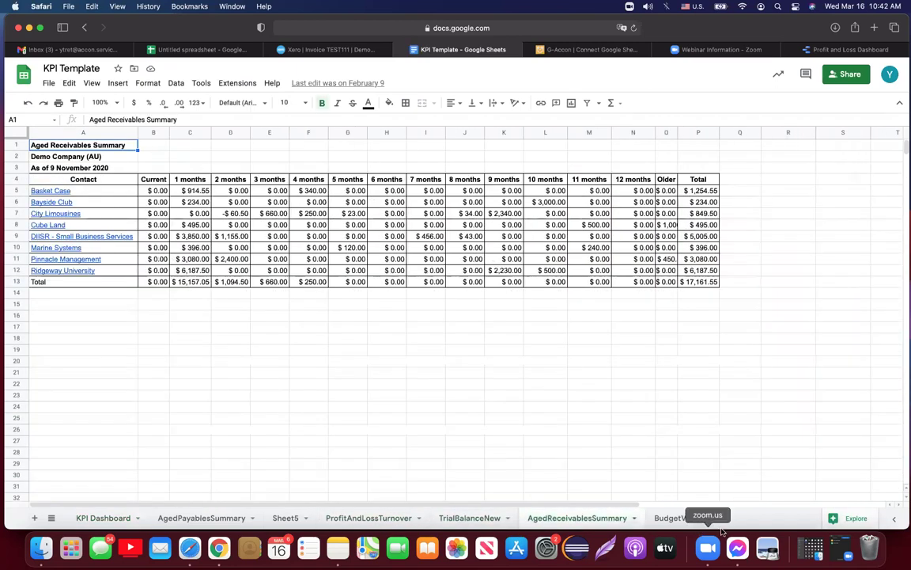
click(723, 518)
click(723, 518)
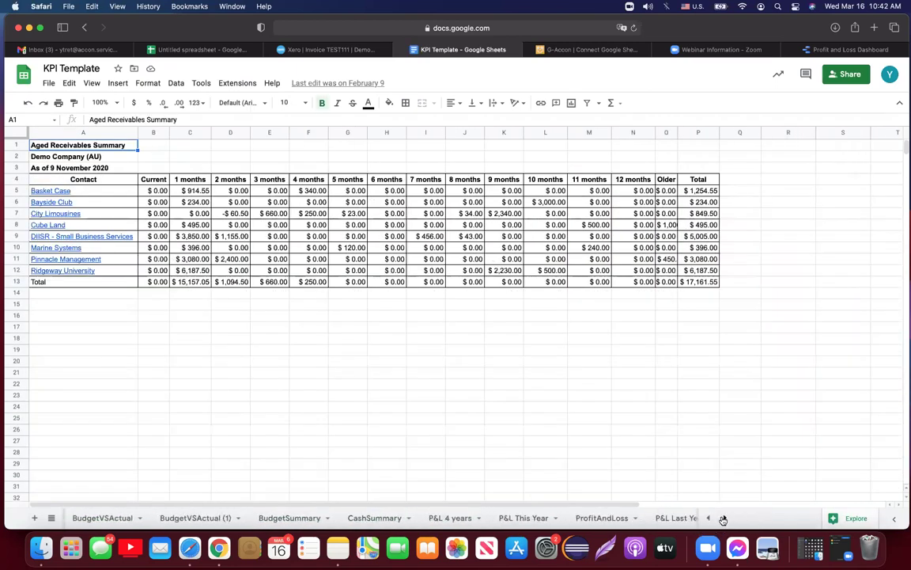
click(609, 519)
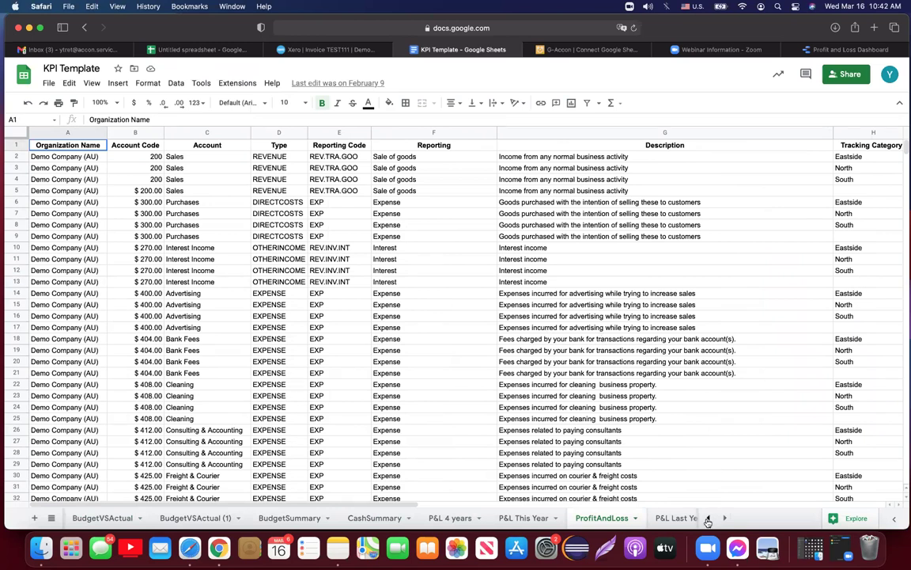
click(707, 518)
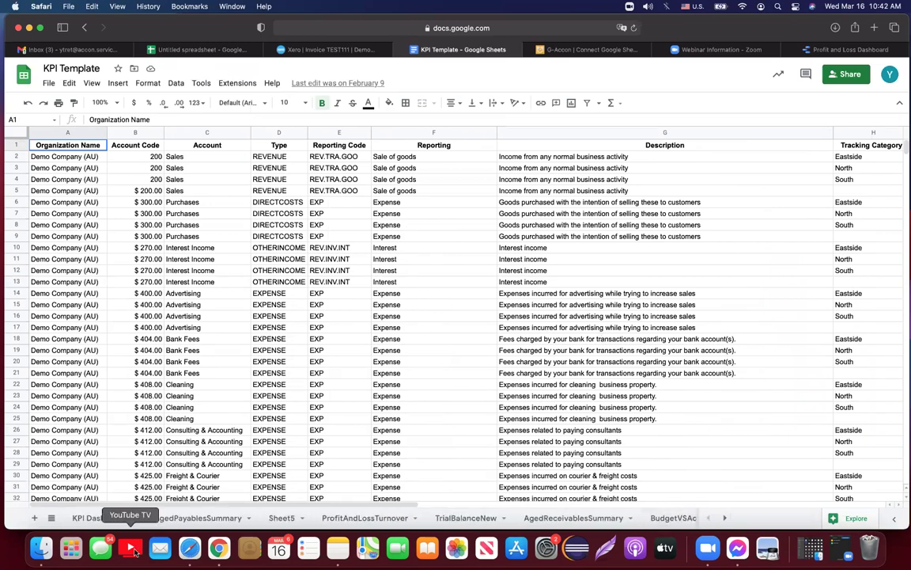
Step: Return to the KPI Dashboard sheet and examine its profit and loss, turnover and cash summary charts
click(98, 518)
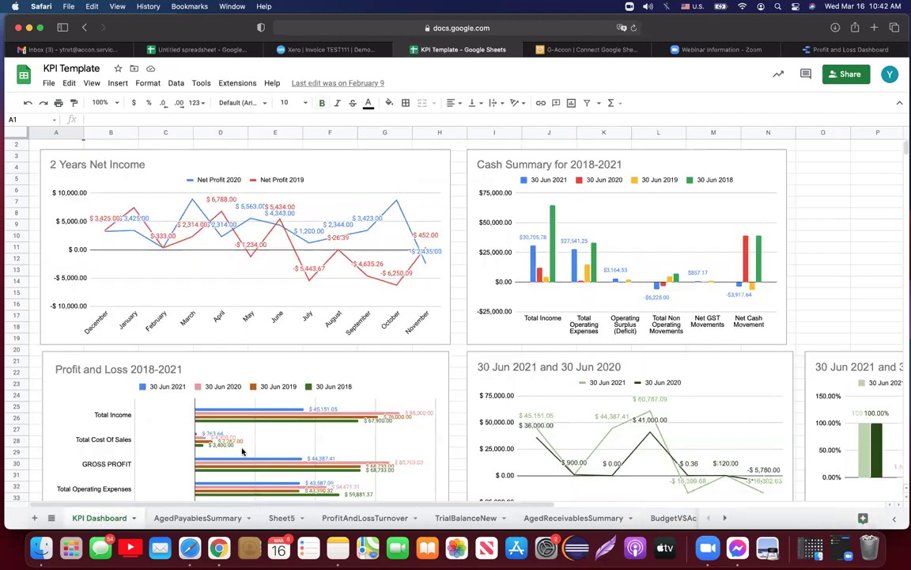
scroll(249, 395, down, 4)
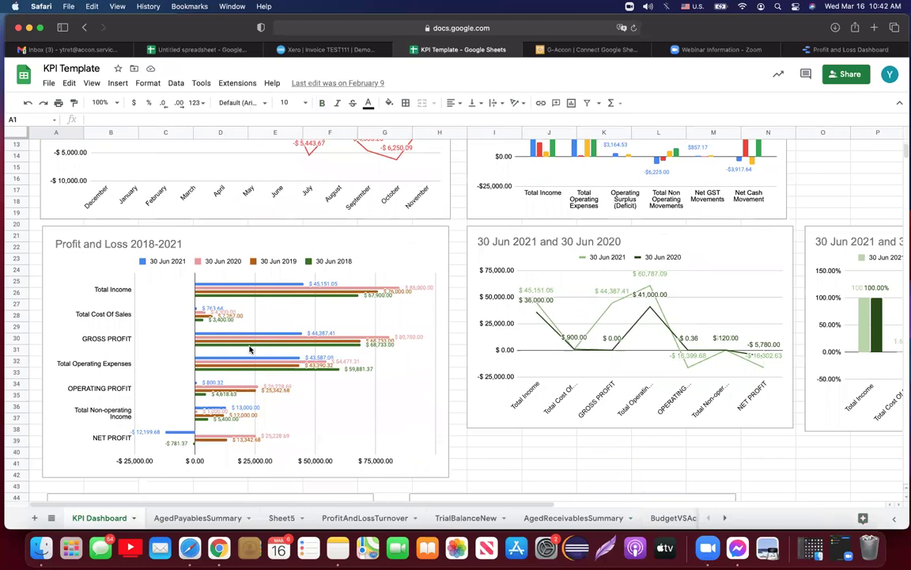
scroll(675, 360, right, 5)
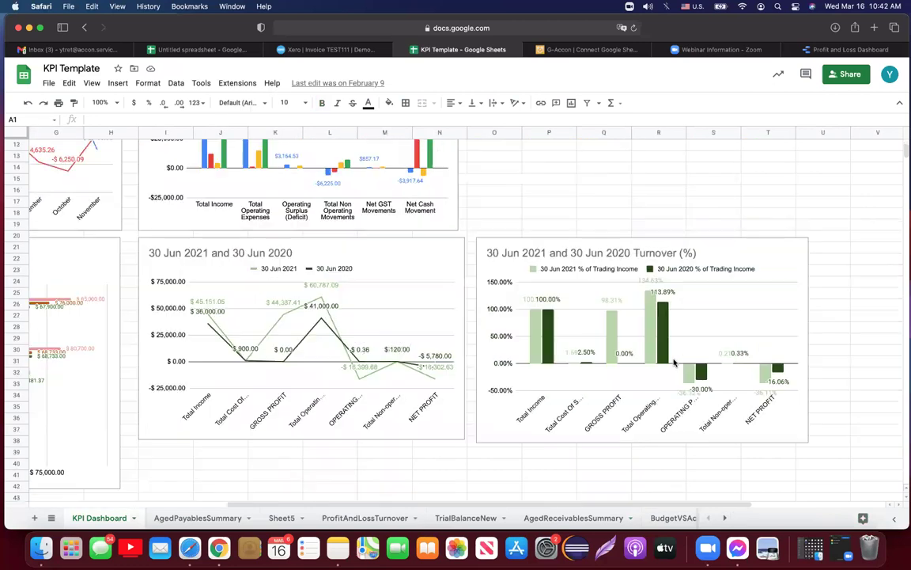
scroll(673, 319, up, 5)
scroll(673, 319, left, 5)
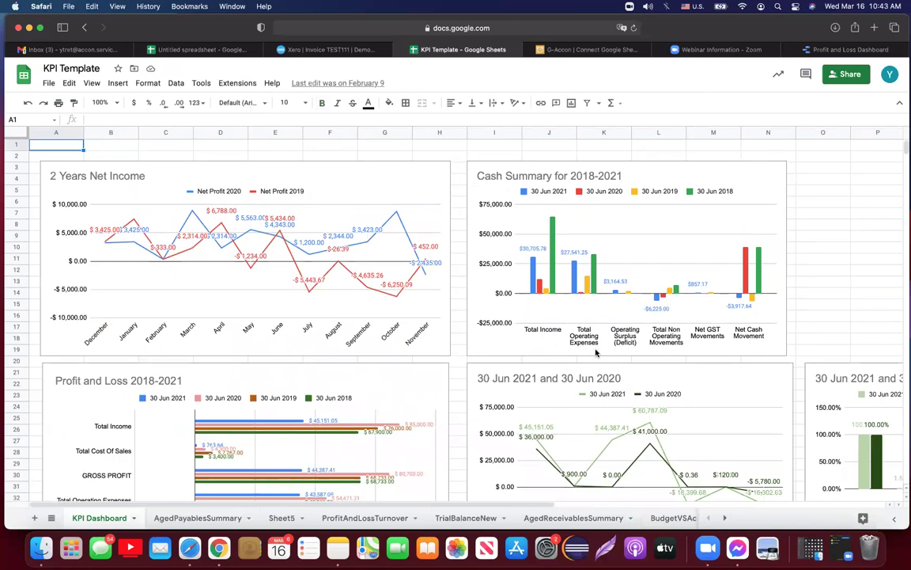
Step: View the ProfitAndLoss source sheet, then switch to the Profit and Loss Dashboard in Google Data Studio and inspect the Revenue vs Expenses chart
click(725, 517)
click(726, 518)
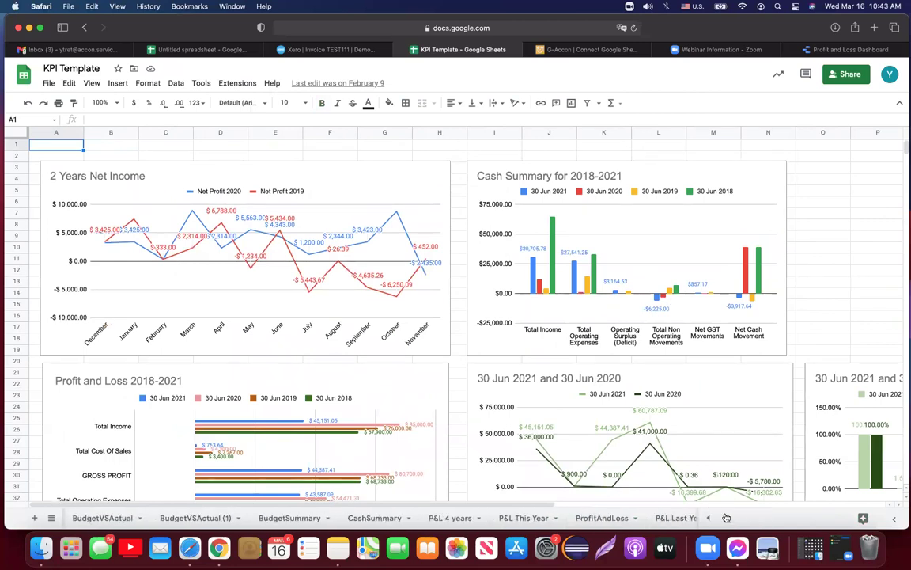
click(615, 518)
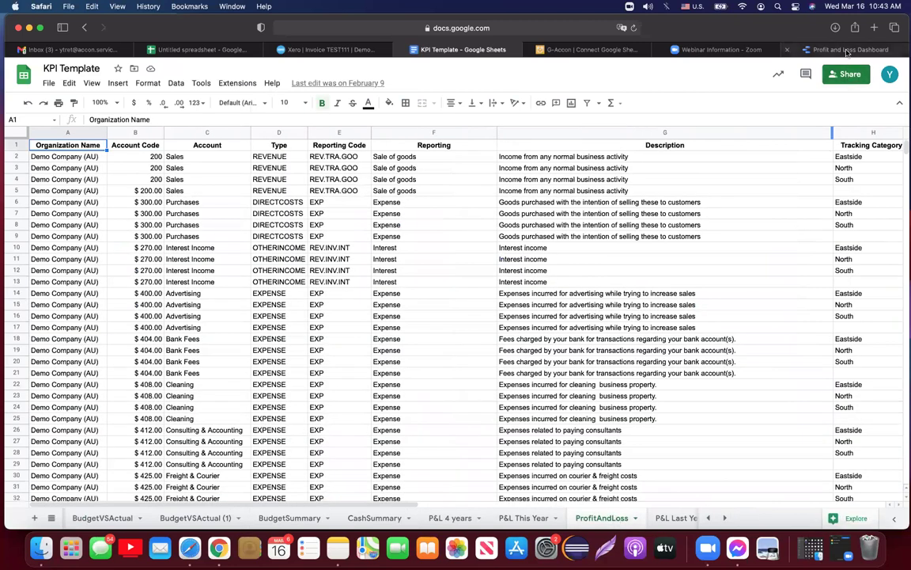
click(849, 51)
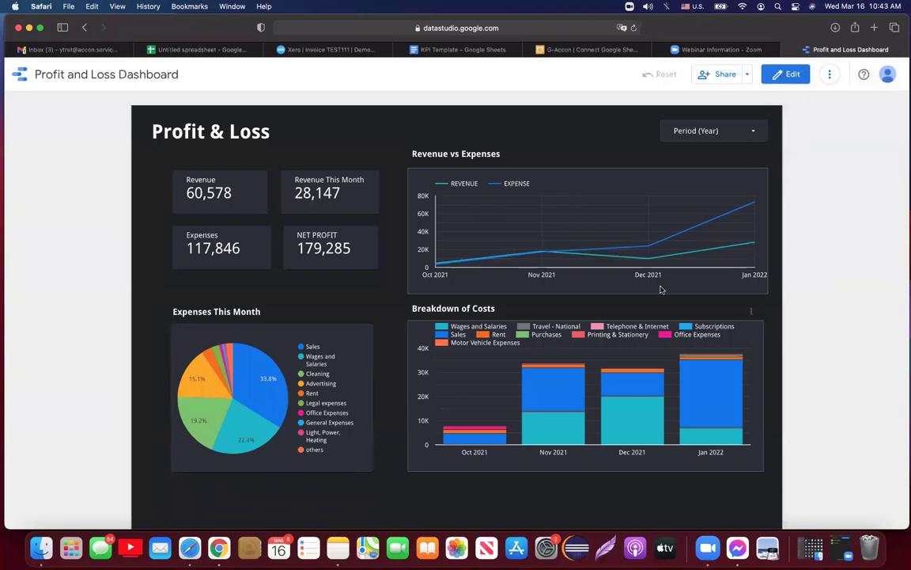
mouse_move(622, 250)
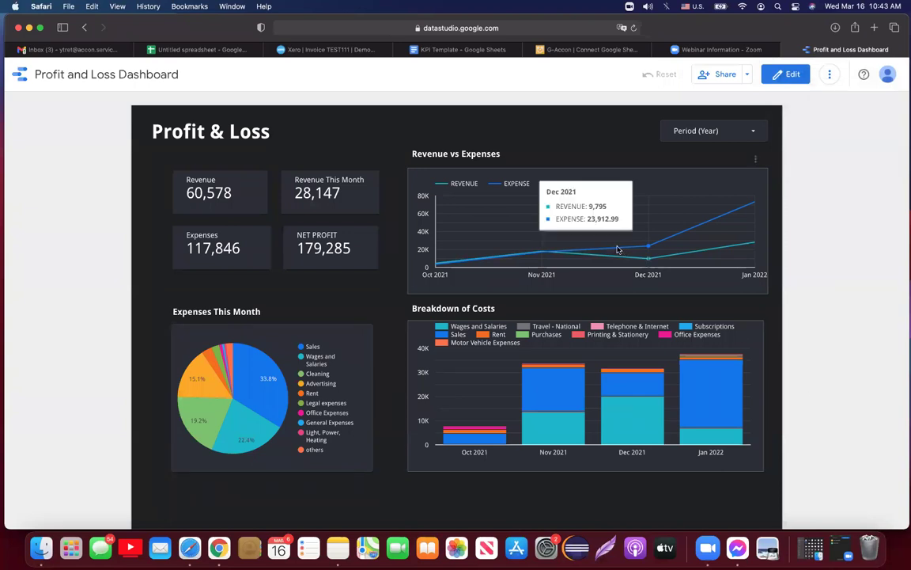
mouse_move(476, 254)
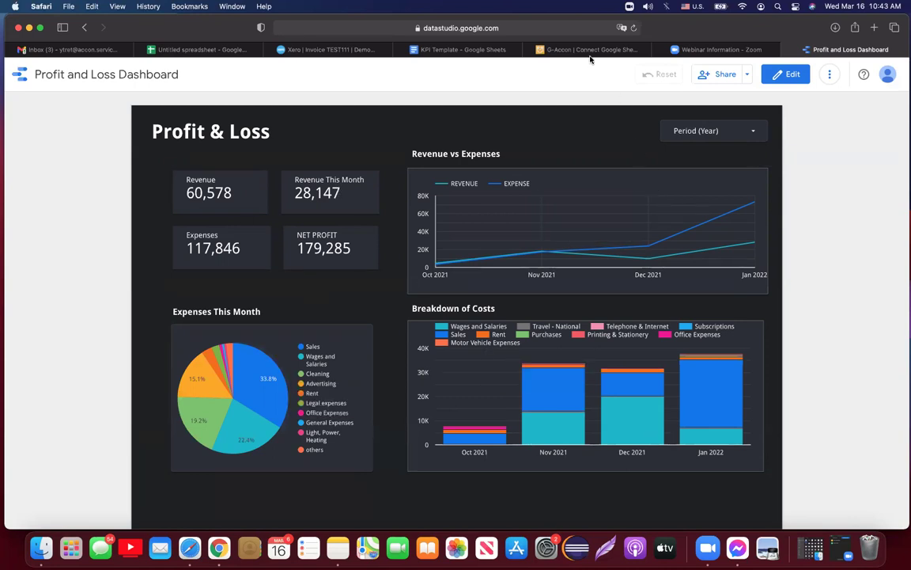
Step: Switch to the G-Accon website and review the G-Accon for Xero pricing plans and their features
mouse_move(589, 54)
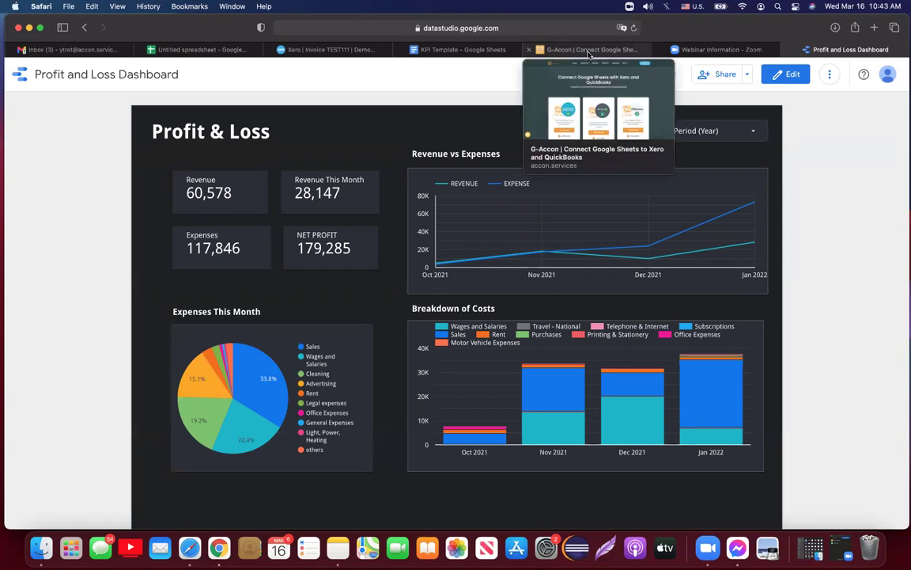
click(589, 51)
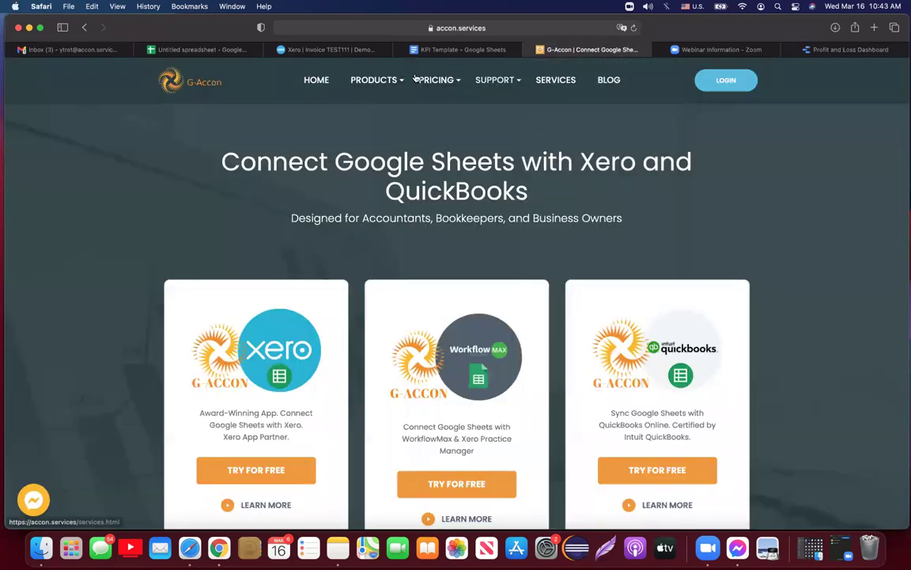
mouse_move(395, 81)
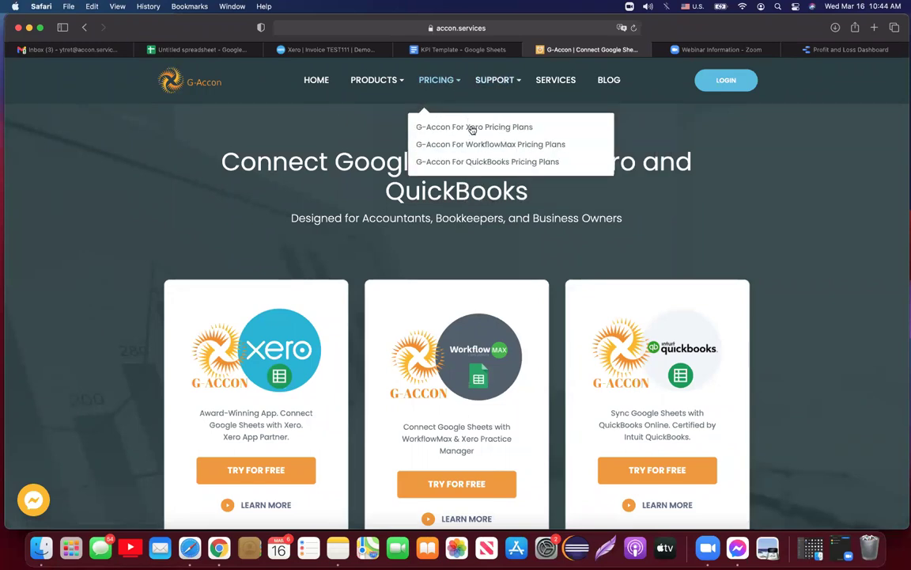
click(473, 128)
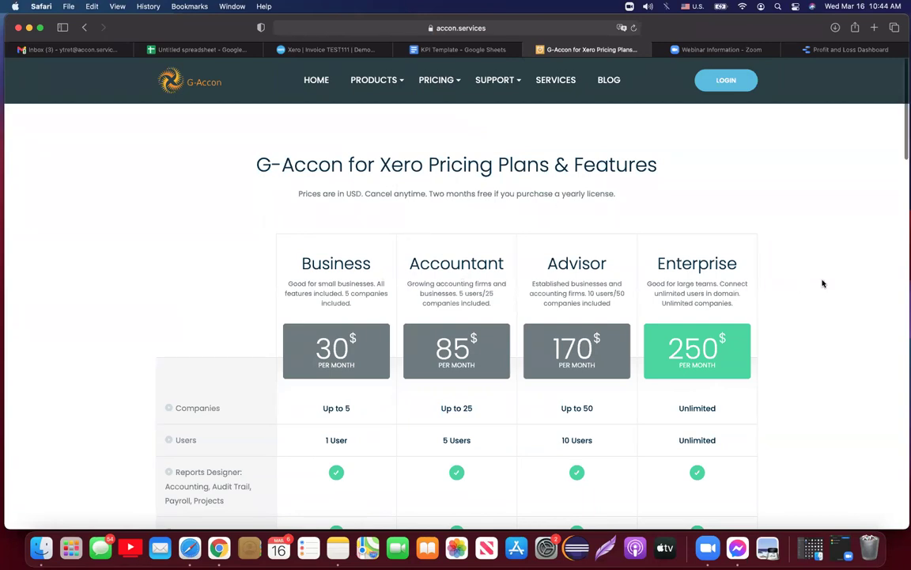
scroll(823, 284, down, 2)
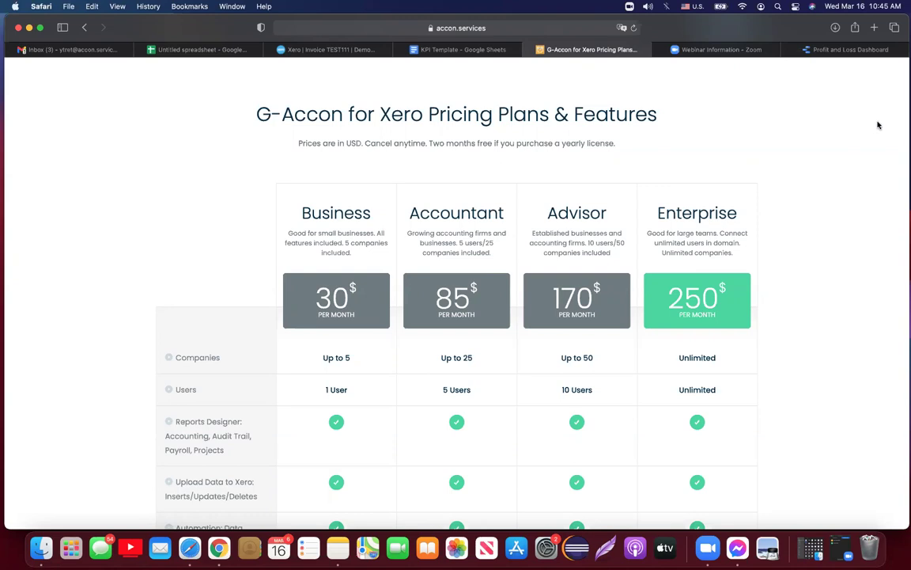
scroll(878, 125, up, 3)
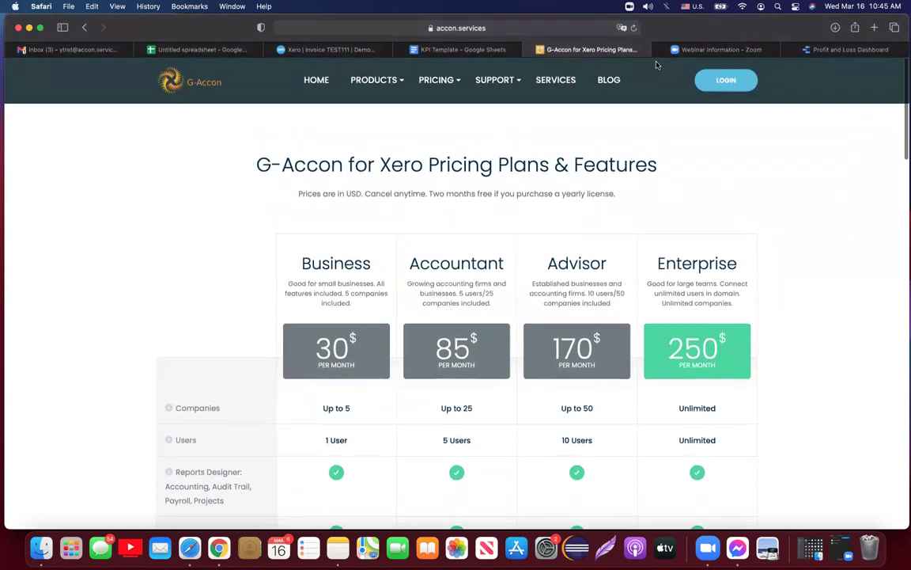
Step: Open the G-Accon documentation and browse the Reports Designer topics of the Xero section
mouse_move(519, 83)
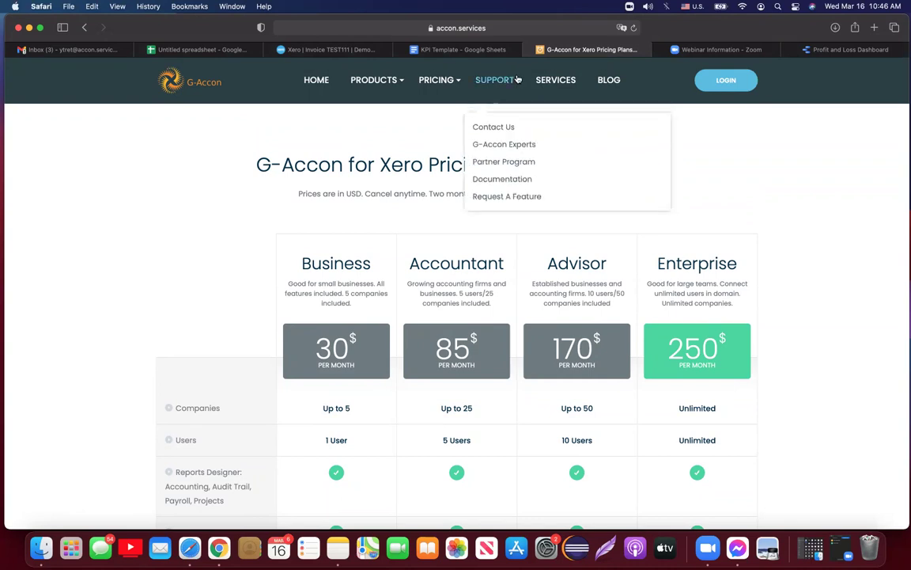
click(522, 179)
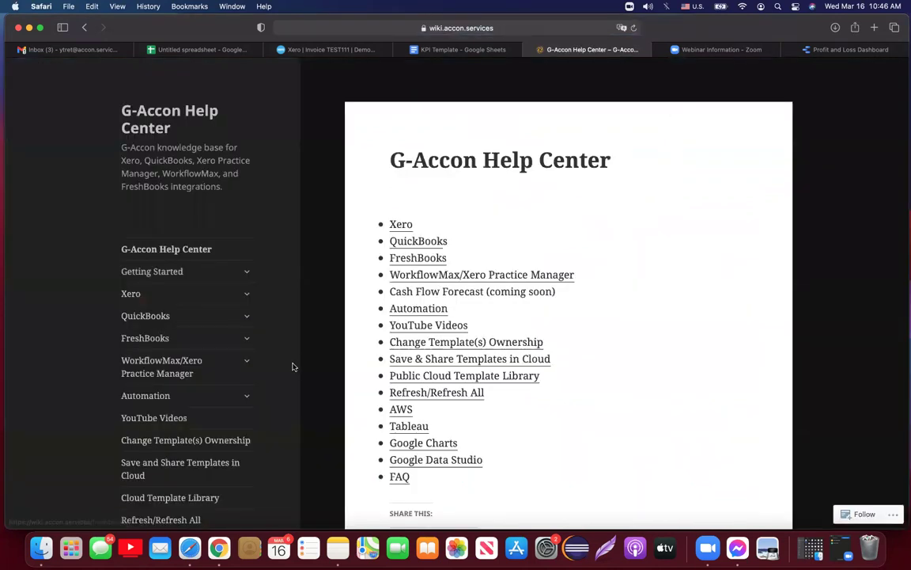
scroll(293, 366, down, 5)
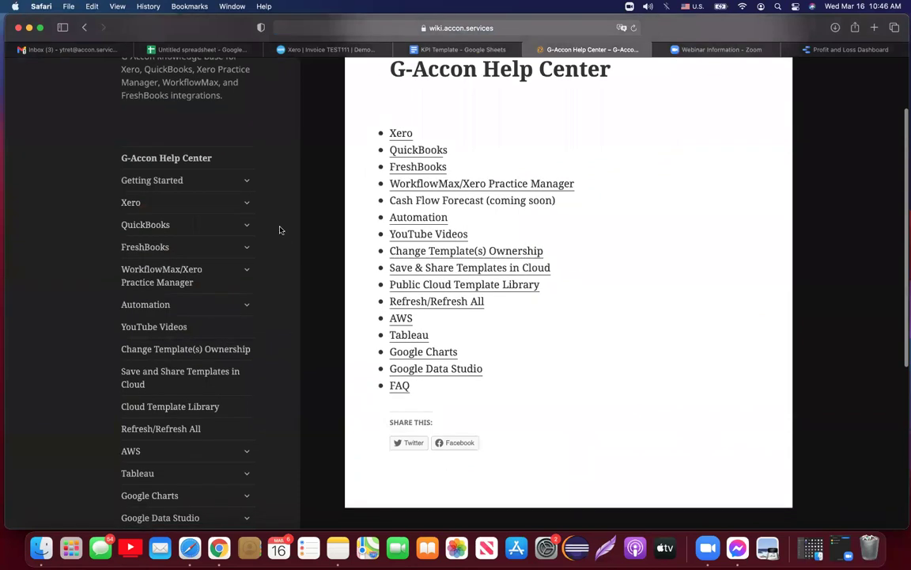
click(247, 203)
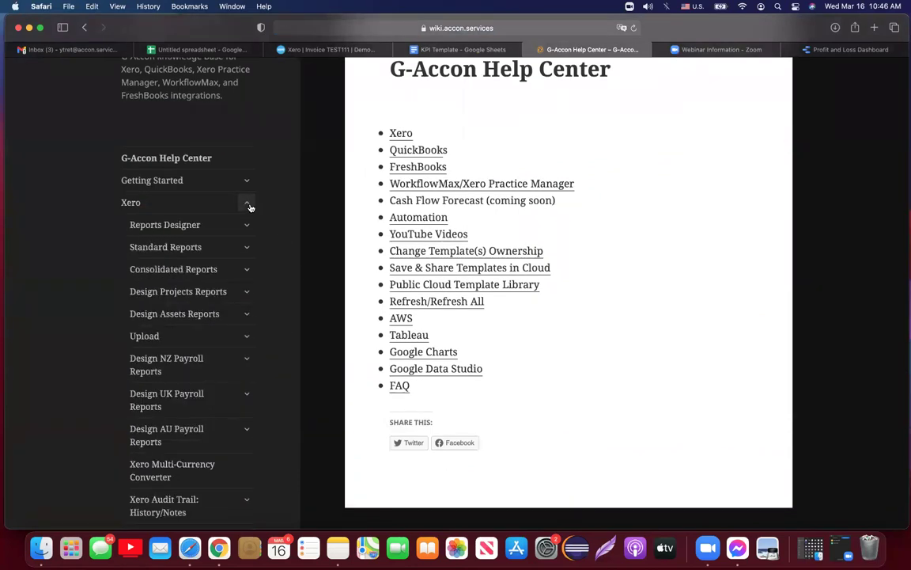
click(247, 224)
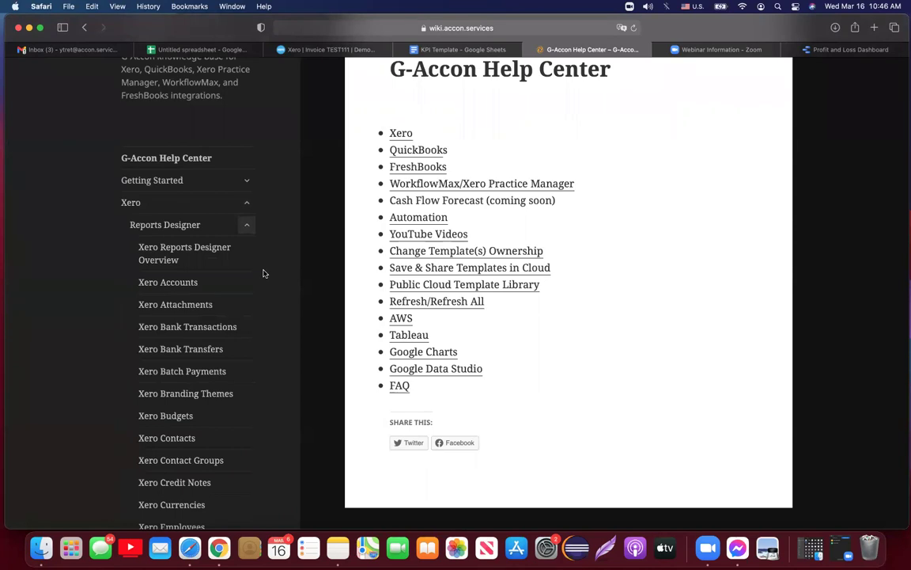
scroll(273, 295, down, 10)
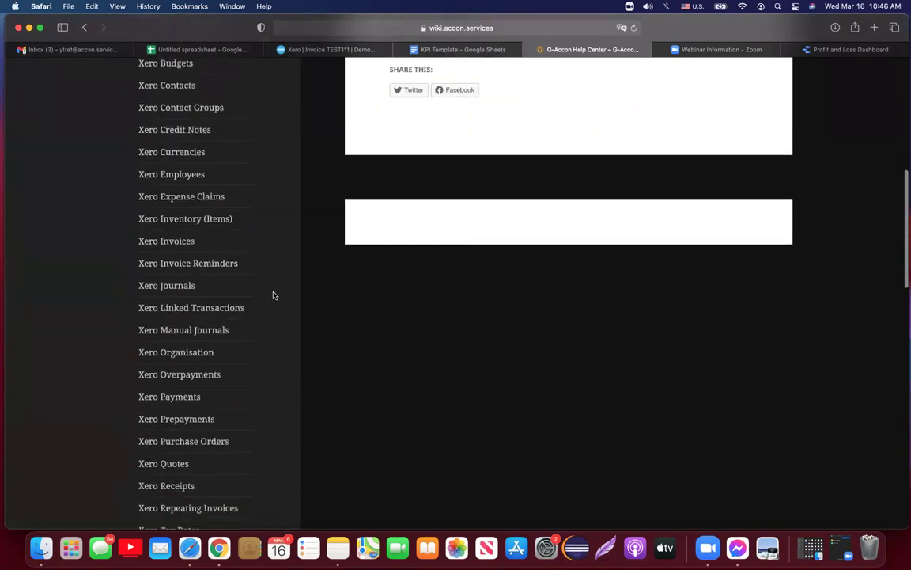
scroll(273, 295, down, 9)
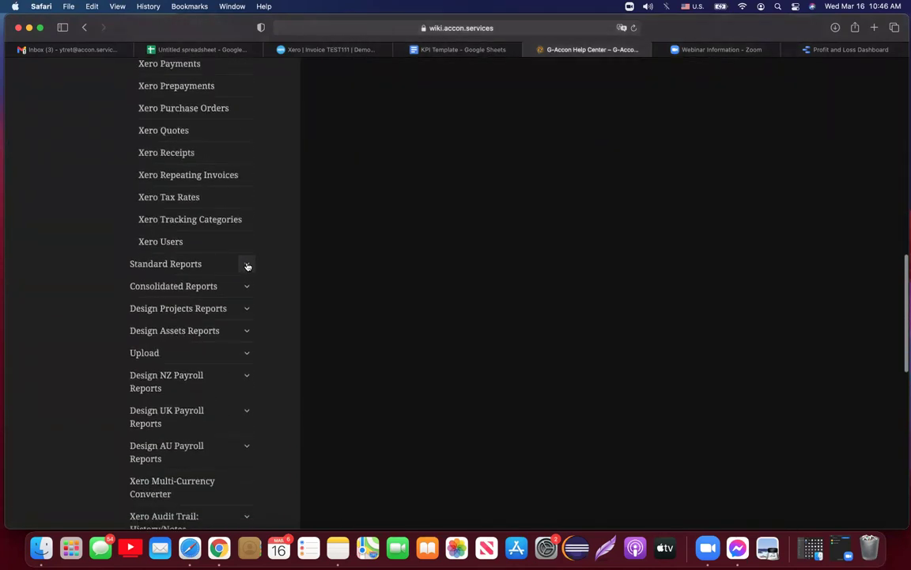
Step: Expand the Xero Standard Reports topics and look through the remaining help topics down to the FAQ
click(247, 266)
scroll(258, 360, down, 11)
scroll(259, 361, down, 20)
scroll(259, 361, down, 20)
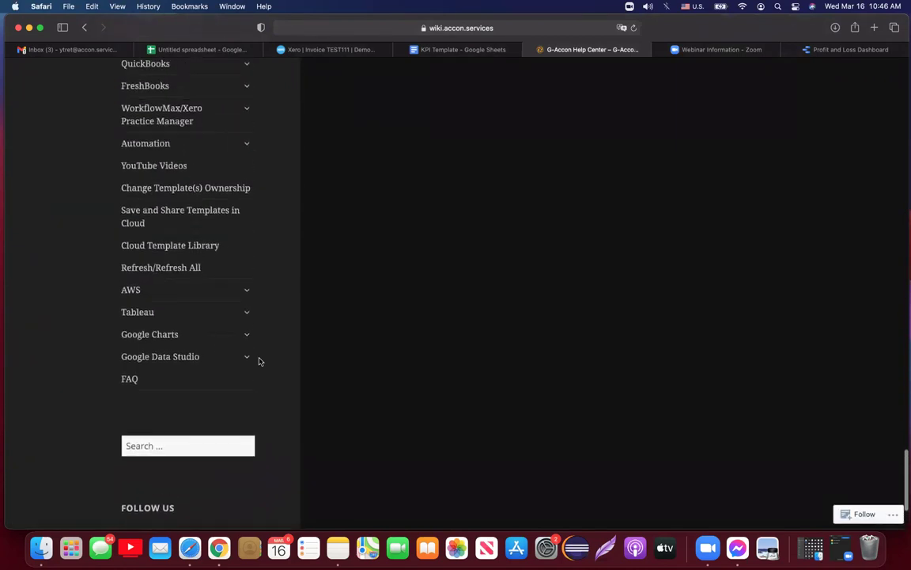
Step: Expand the Google Data Studio help topics, then look back over the Xero Standard Reports topics
scroll(259, 361, up, 2)
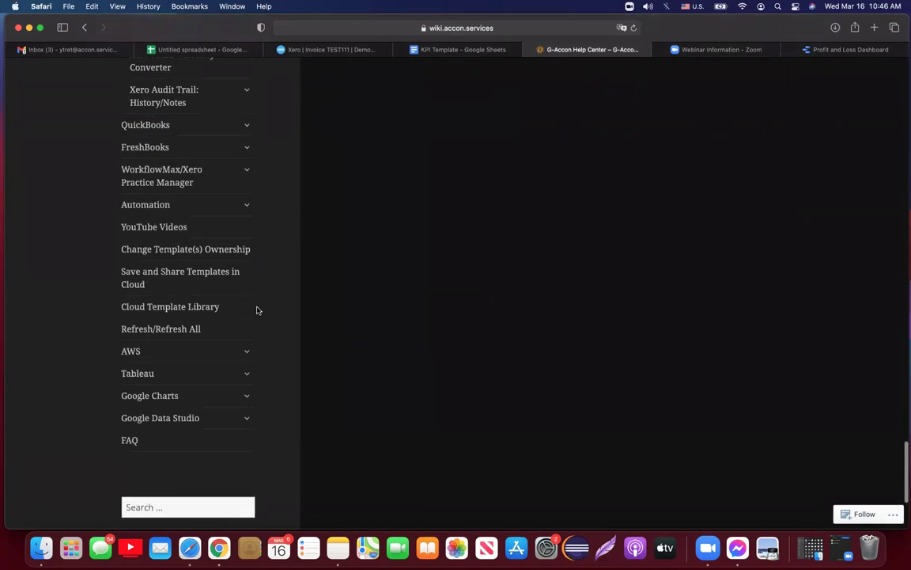
click(247, 421)
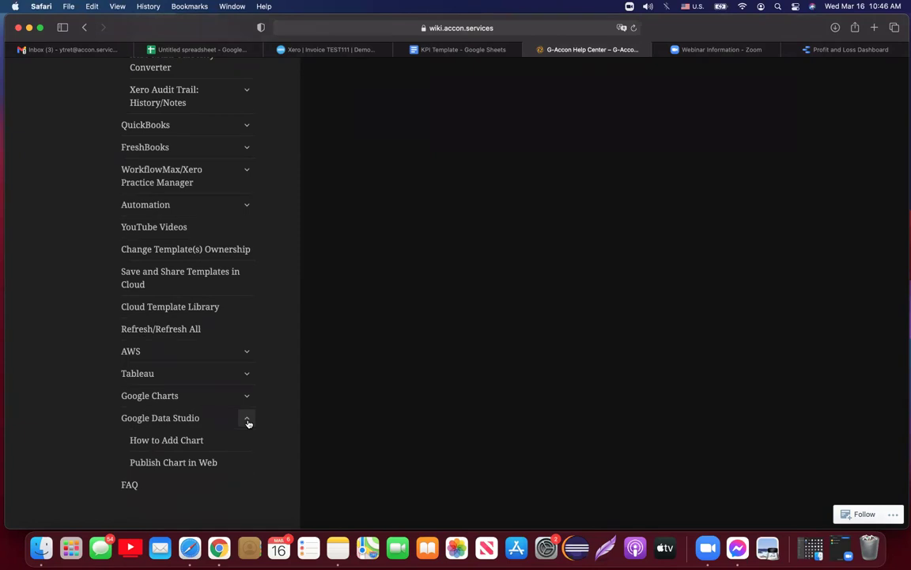
scroll(290, 306, up, 10)
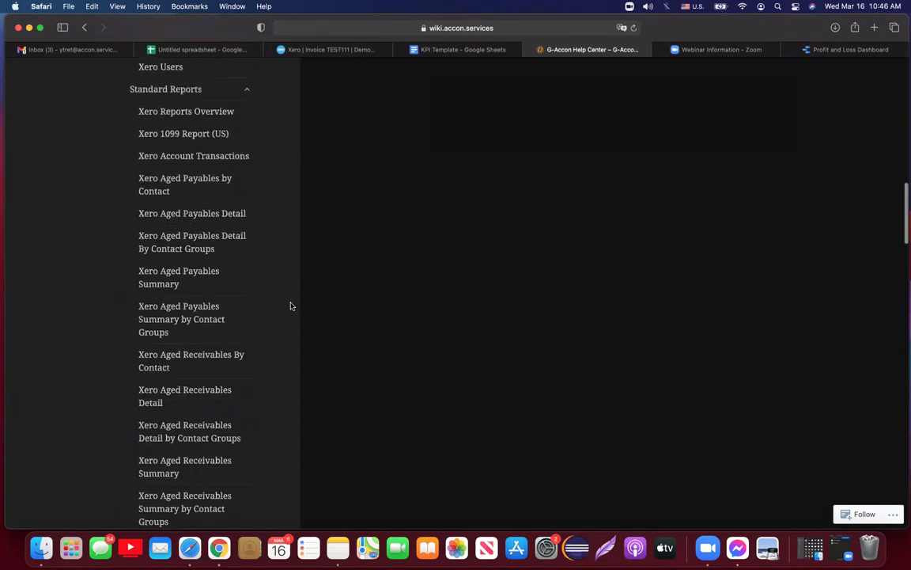
scroll(291, 307, up, 1)
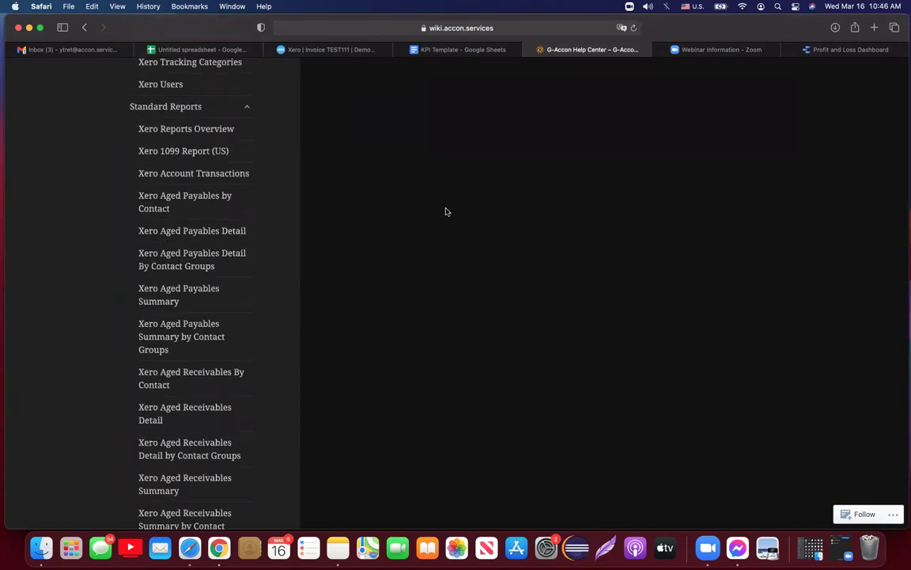
Step: Switch to the Google Sheets spreadsheet and view G-Accon for Xero's Change Template(s) Ownership dialog, closing it without changing the owner
click(194, 50)
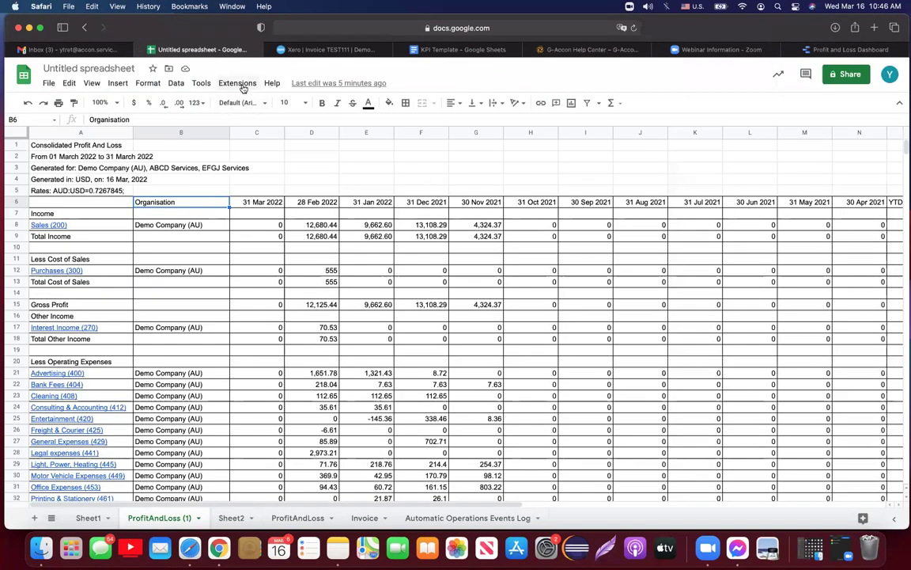
click(240, 84)
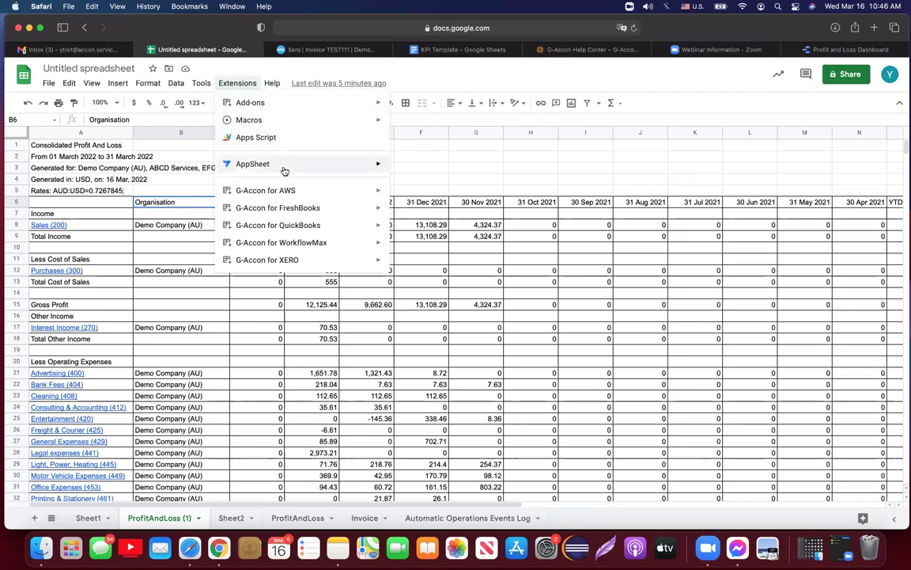
mouse_move(300, 267)
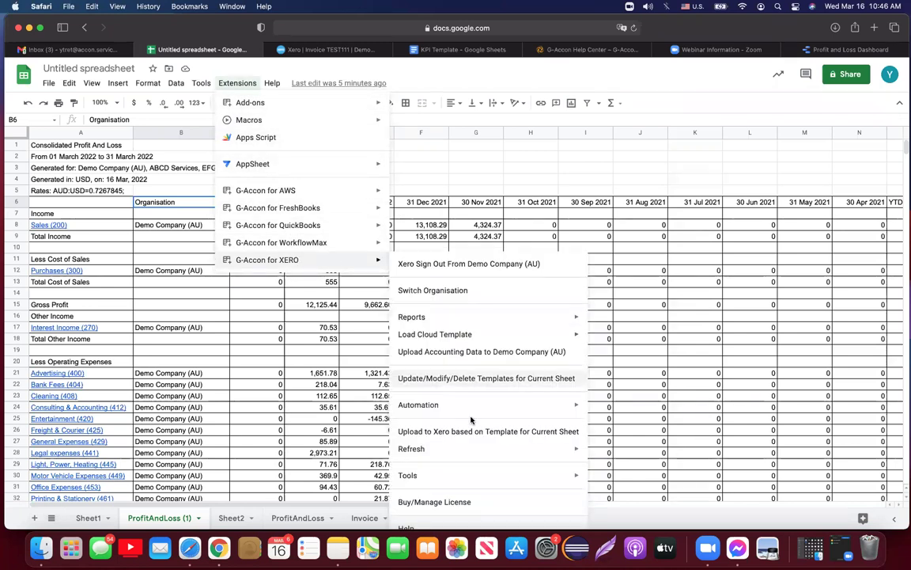
mouse_move(468, 478)
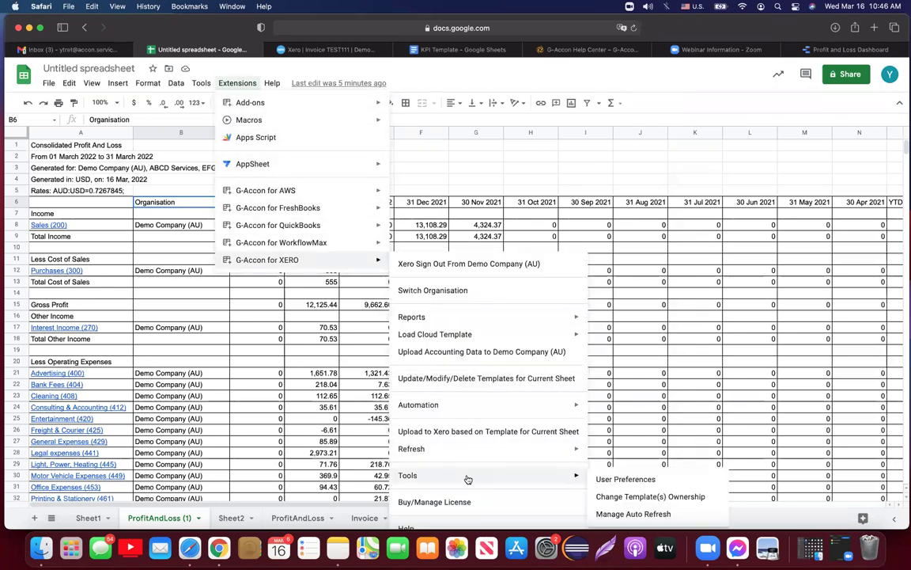
click(605, 497)
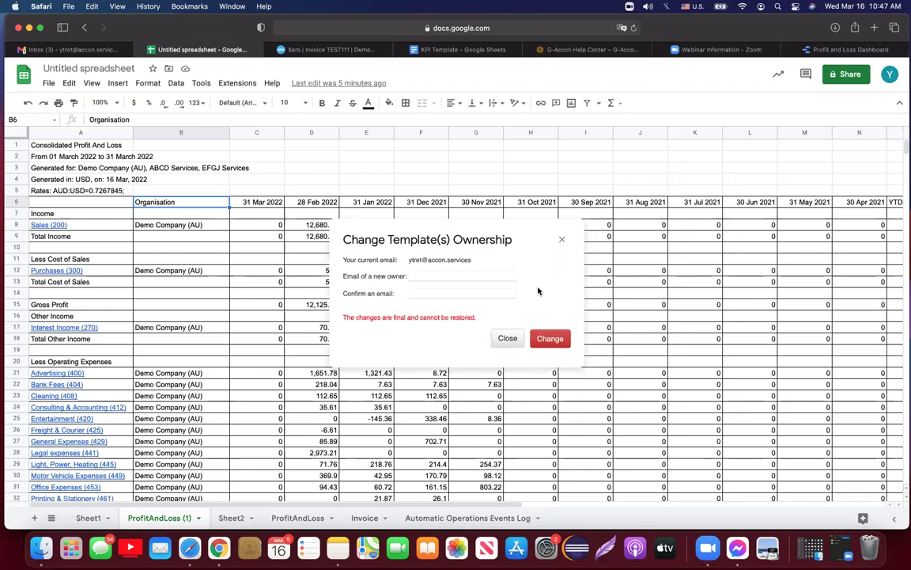
click(562, 240)
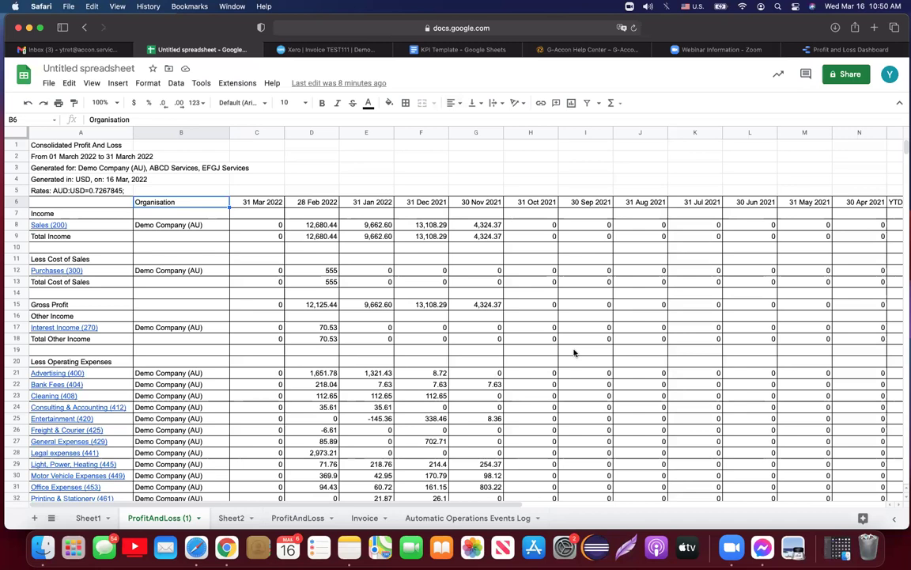
Step: Return to the G-Accon website from the Help Center and open the G-Accon for Xero product page
click(587, 51)
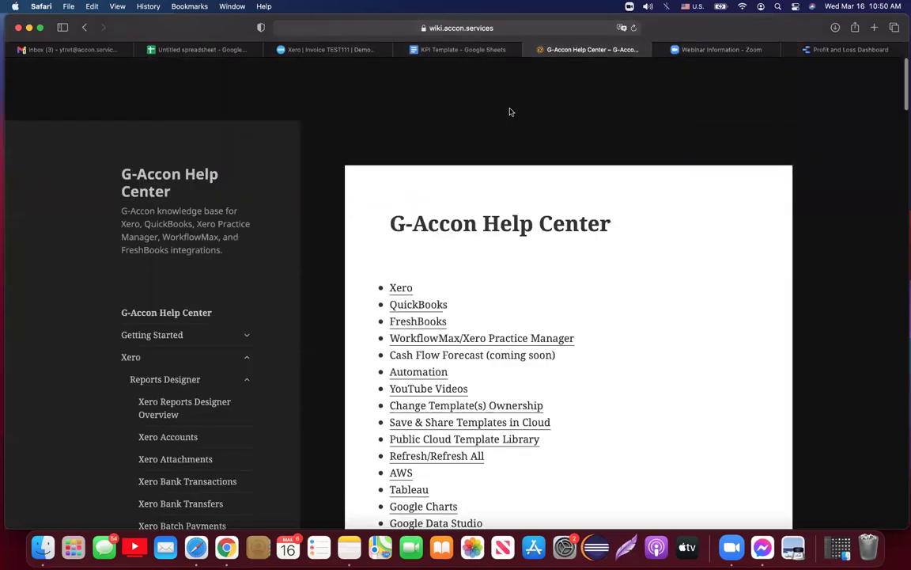
click(84, 27)
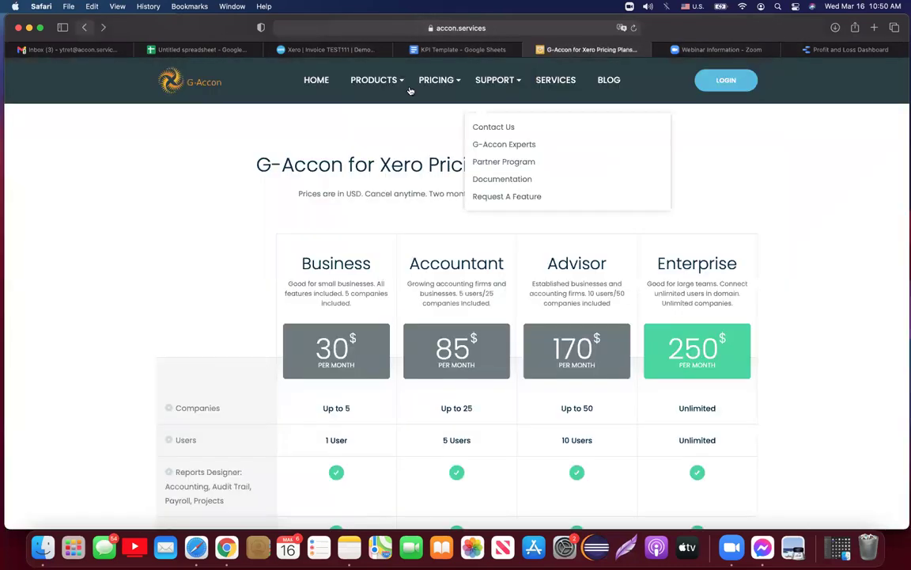
mouse_move(456, 83)
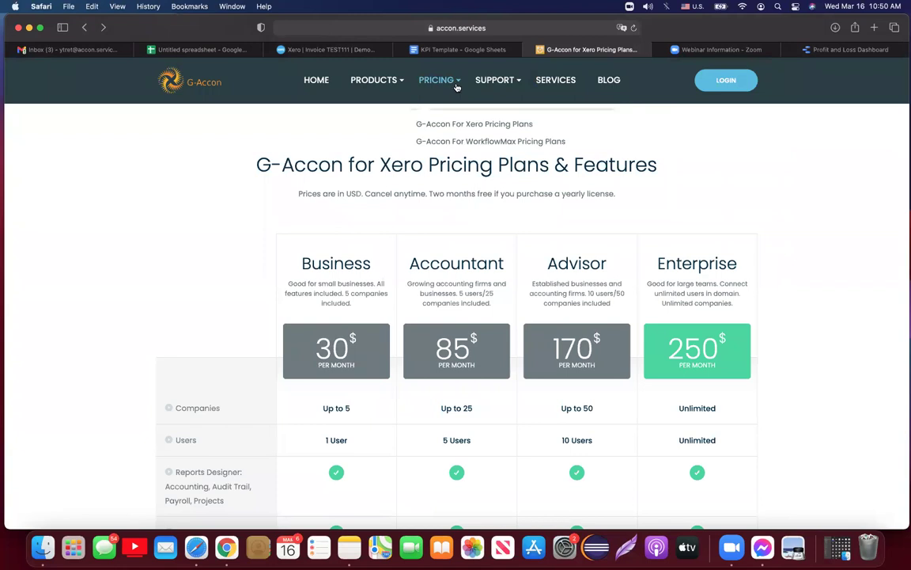
mouse_move(494, 81)
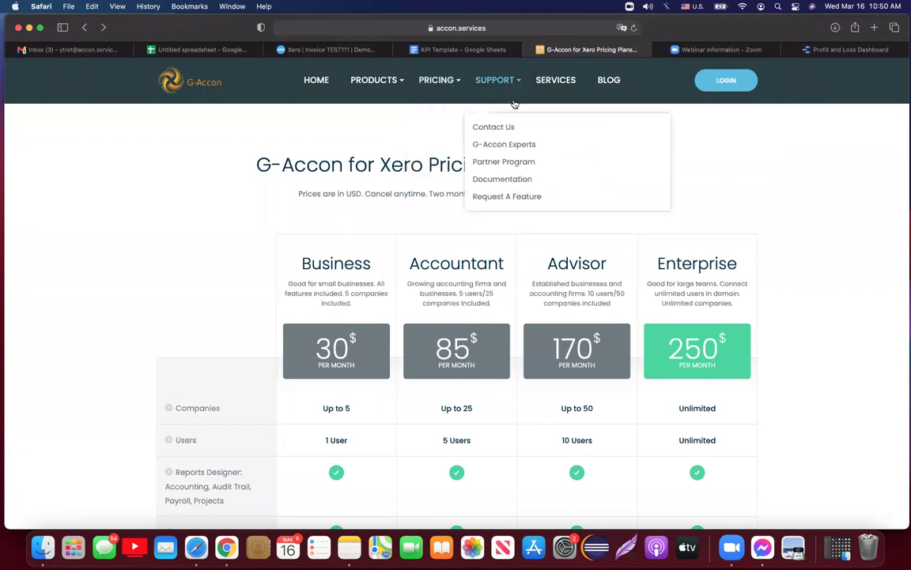
mouse_move(360, 79)
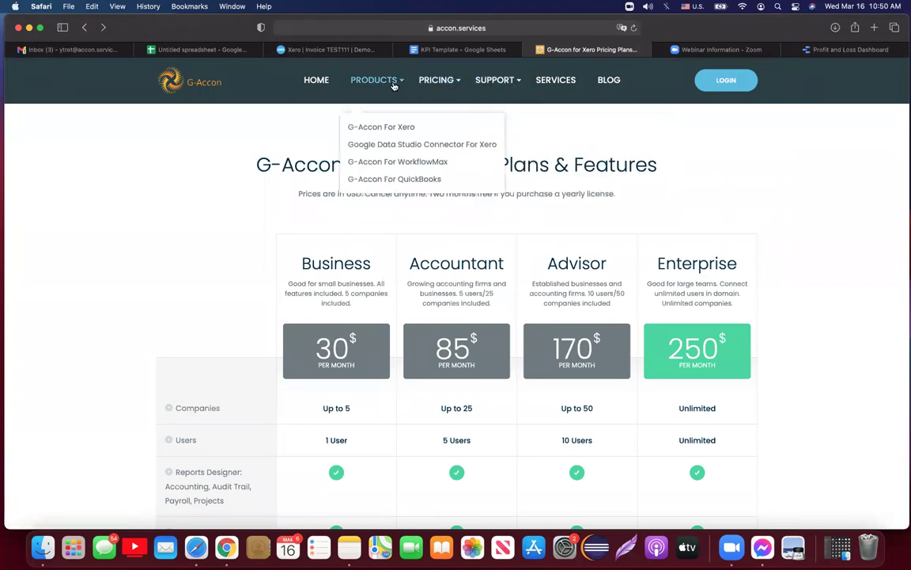
click(397, 128)
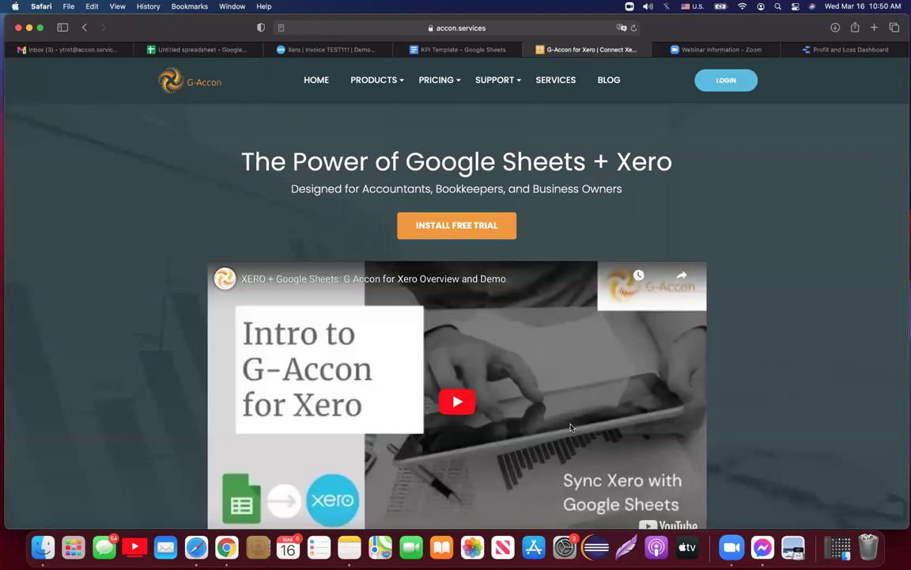
Step: Look through the G-Accon for Xero product page, including its features, installation instructions and Live Webinars section
scroll(571, 427, down, 5)
scroll(572, 427, down, 12)
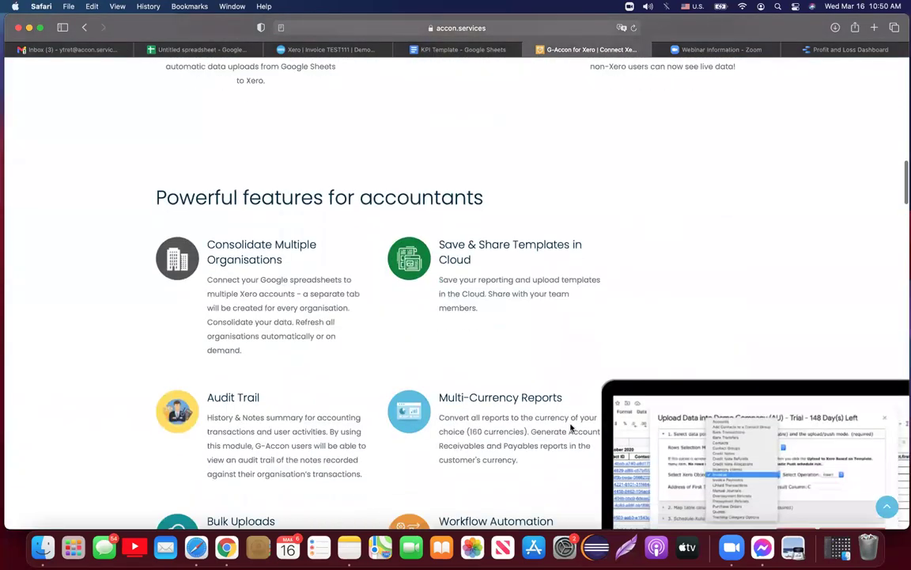
scroll(571, 427, down, 10)
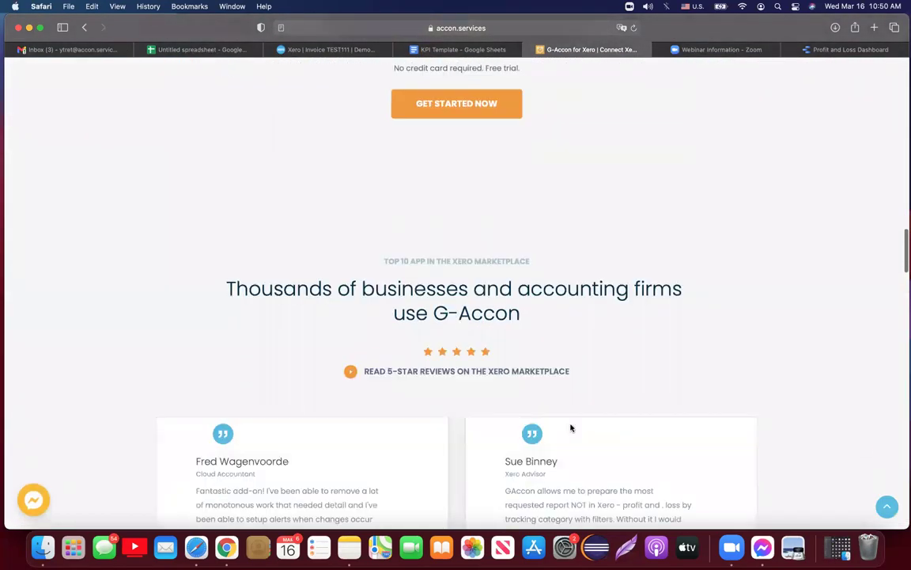
scroll(571, 427, down, 10)
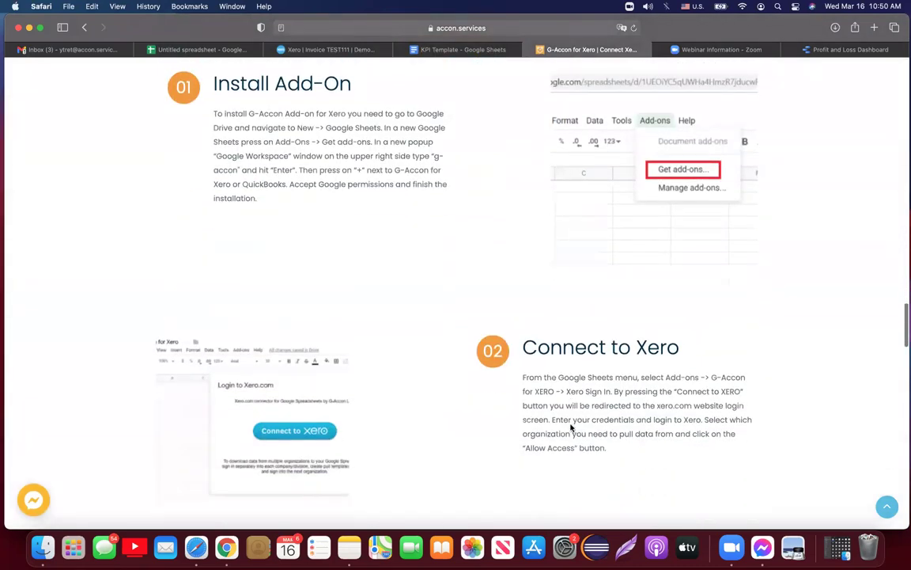
scroll(571, 427, down, 12)
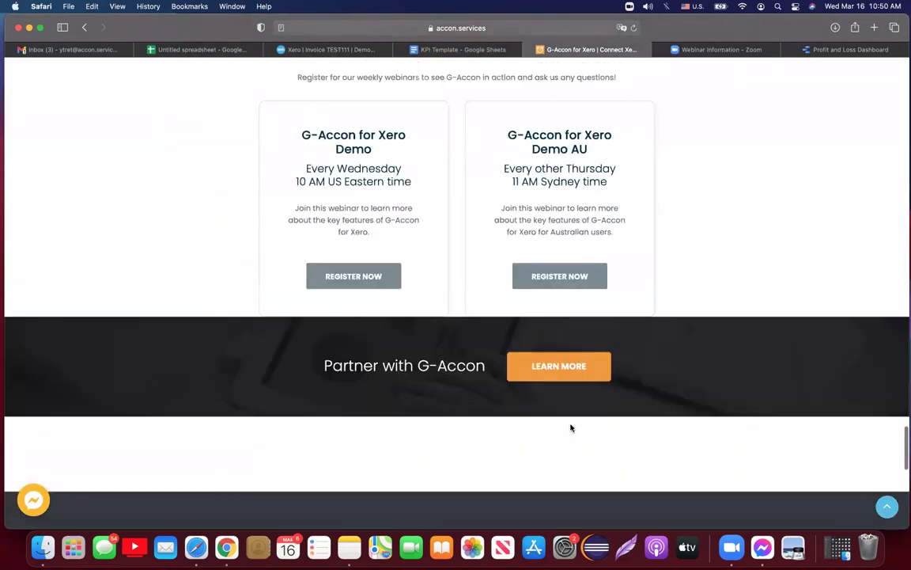
scroll(571, 427, up, 3)
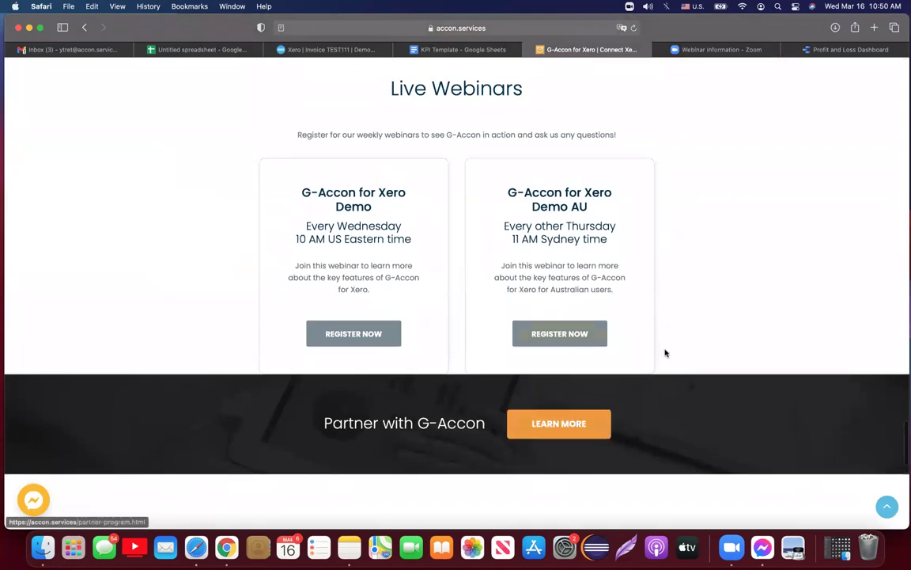
scroll(551, 128, up, 20)
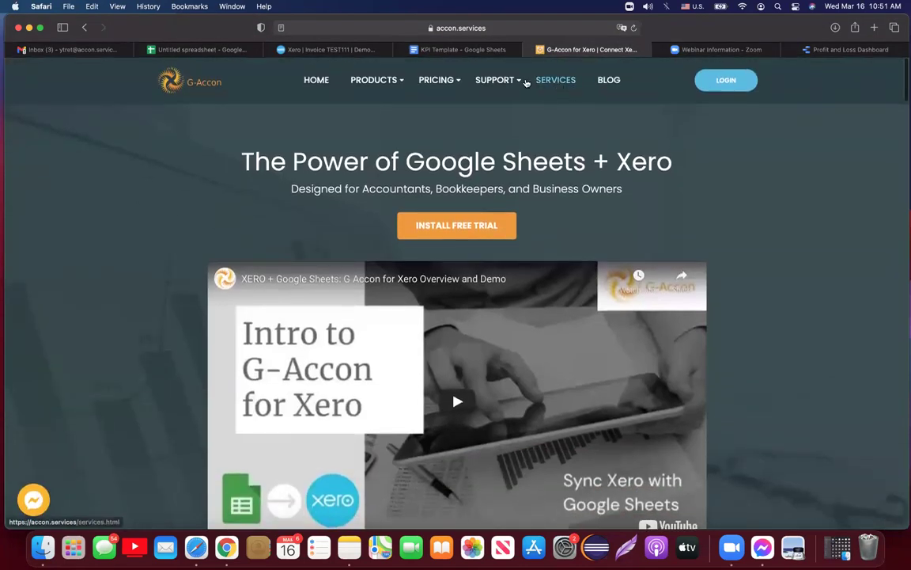
Step: Open the G-Accon Contact Us page and review the email, phone and Zoom call support options
mouse_move(522, 81)
click(507, 126)
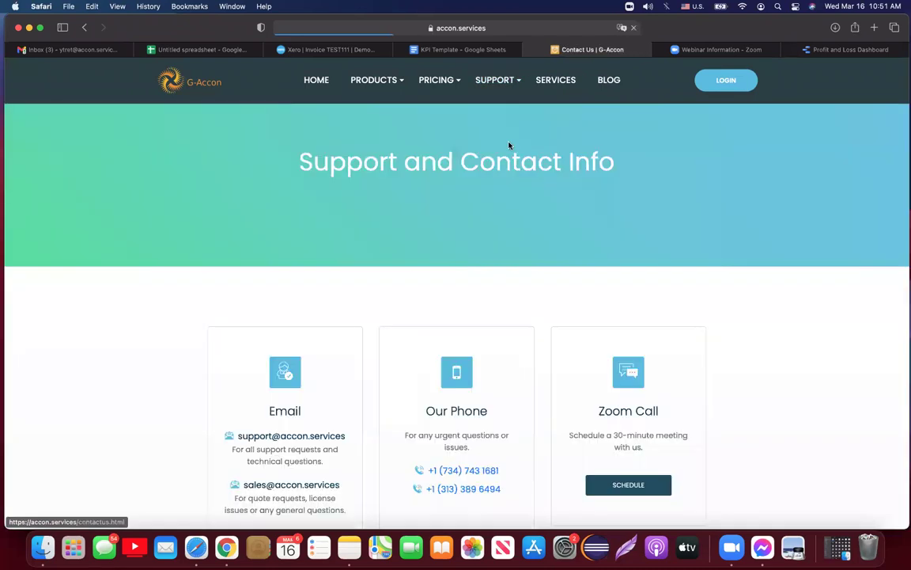
scroll(719, 425, down, 2)
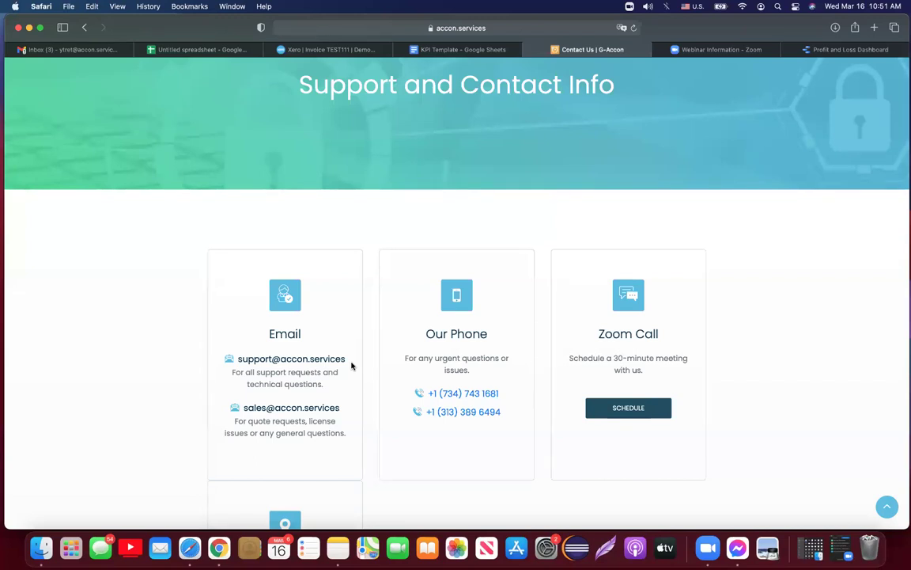
scroll(352, 365, up, 2)
mouse_move(415, 80)
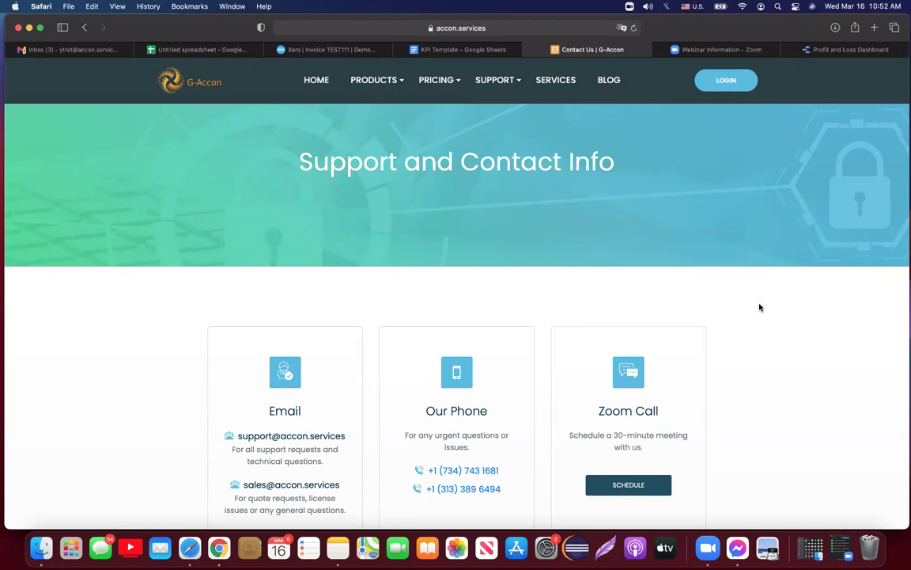
scroll(760, 307, down, 1)
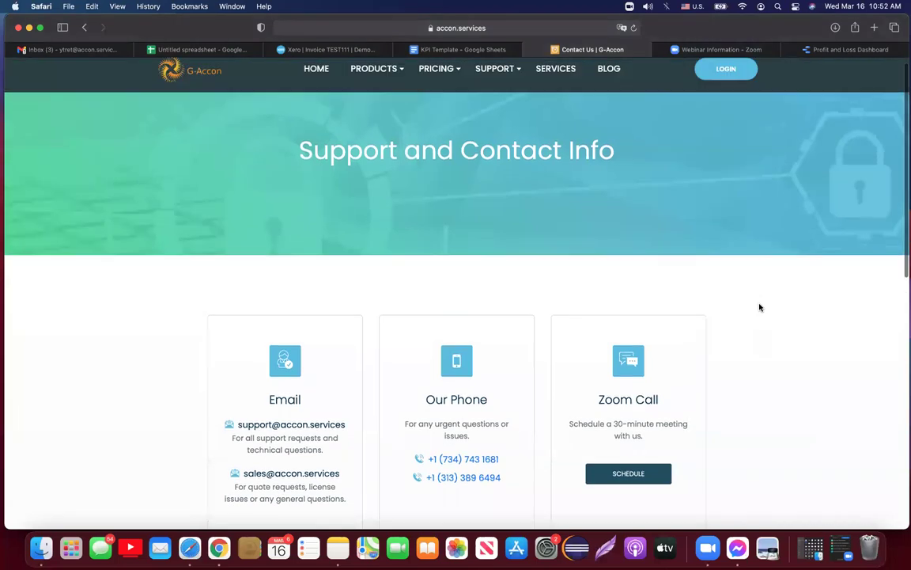
scroll(759, 307, up, 1)
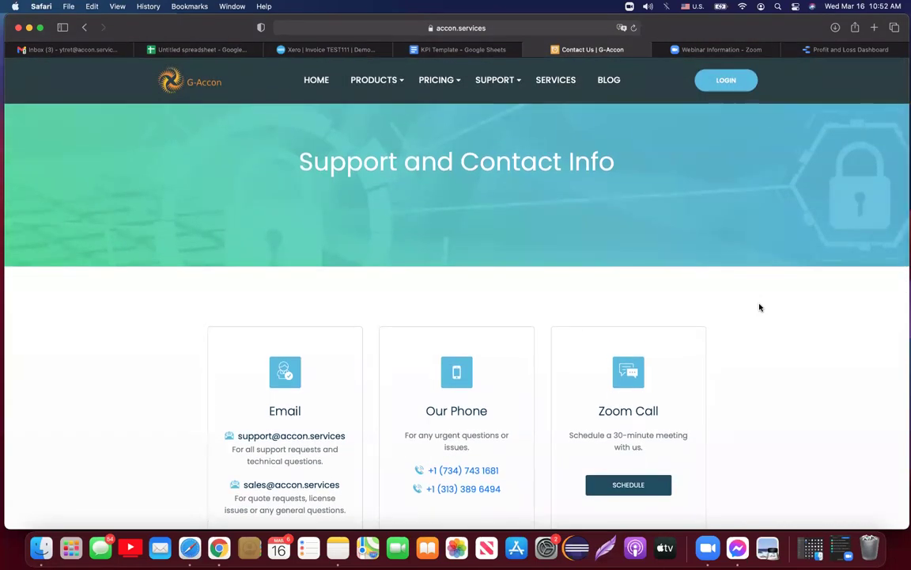